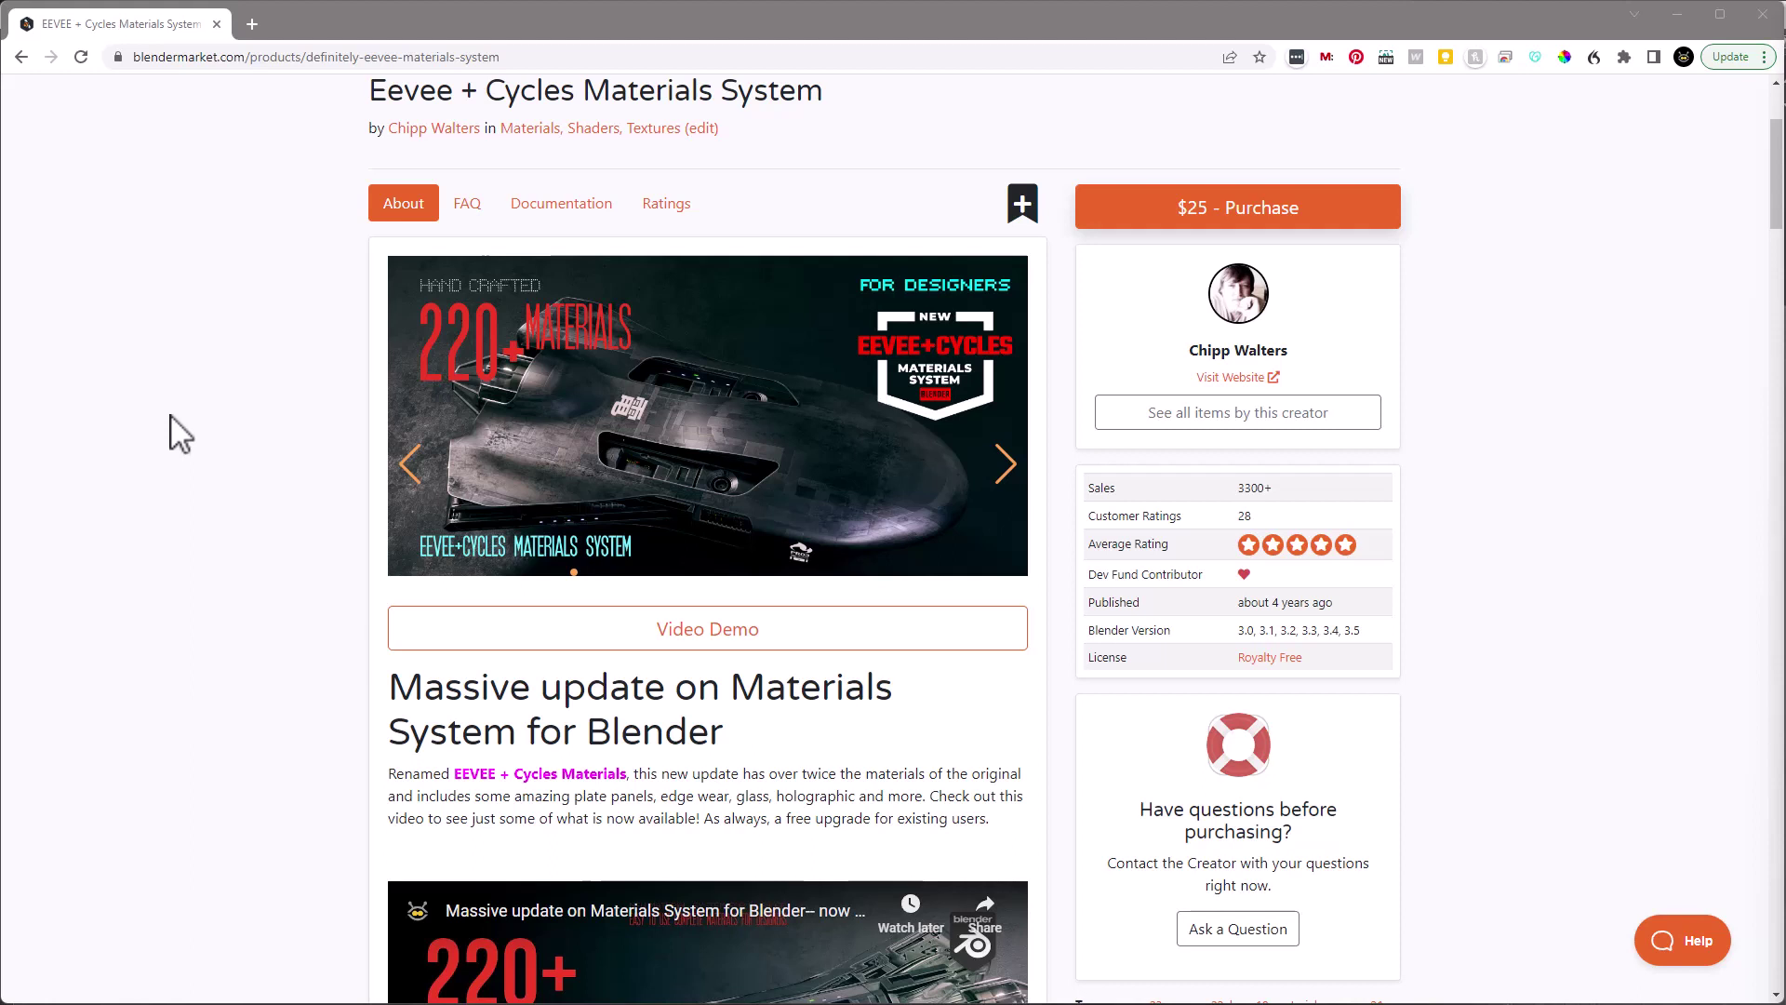
- Browse the Eevee + Cycles Materials System product page, from the overview through the version updates and demo videos
{"action": "scroll", "coordinate": [256, 438], "scroll_direction": "down", "scroll_amount": 15}
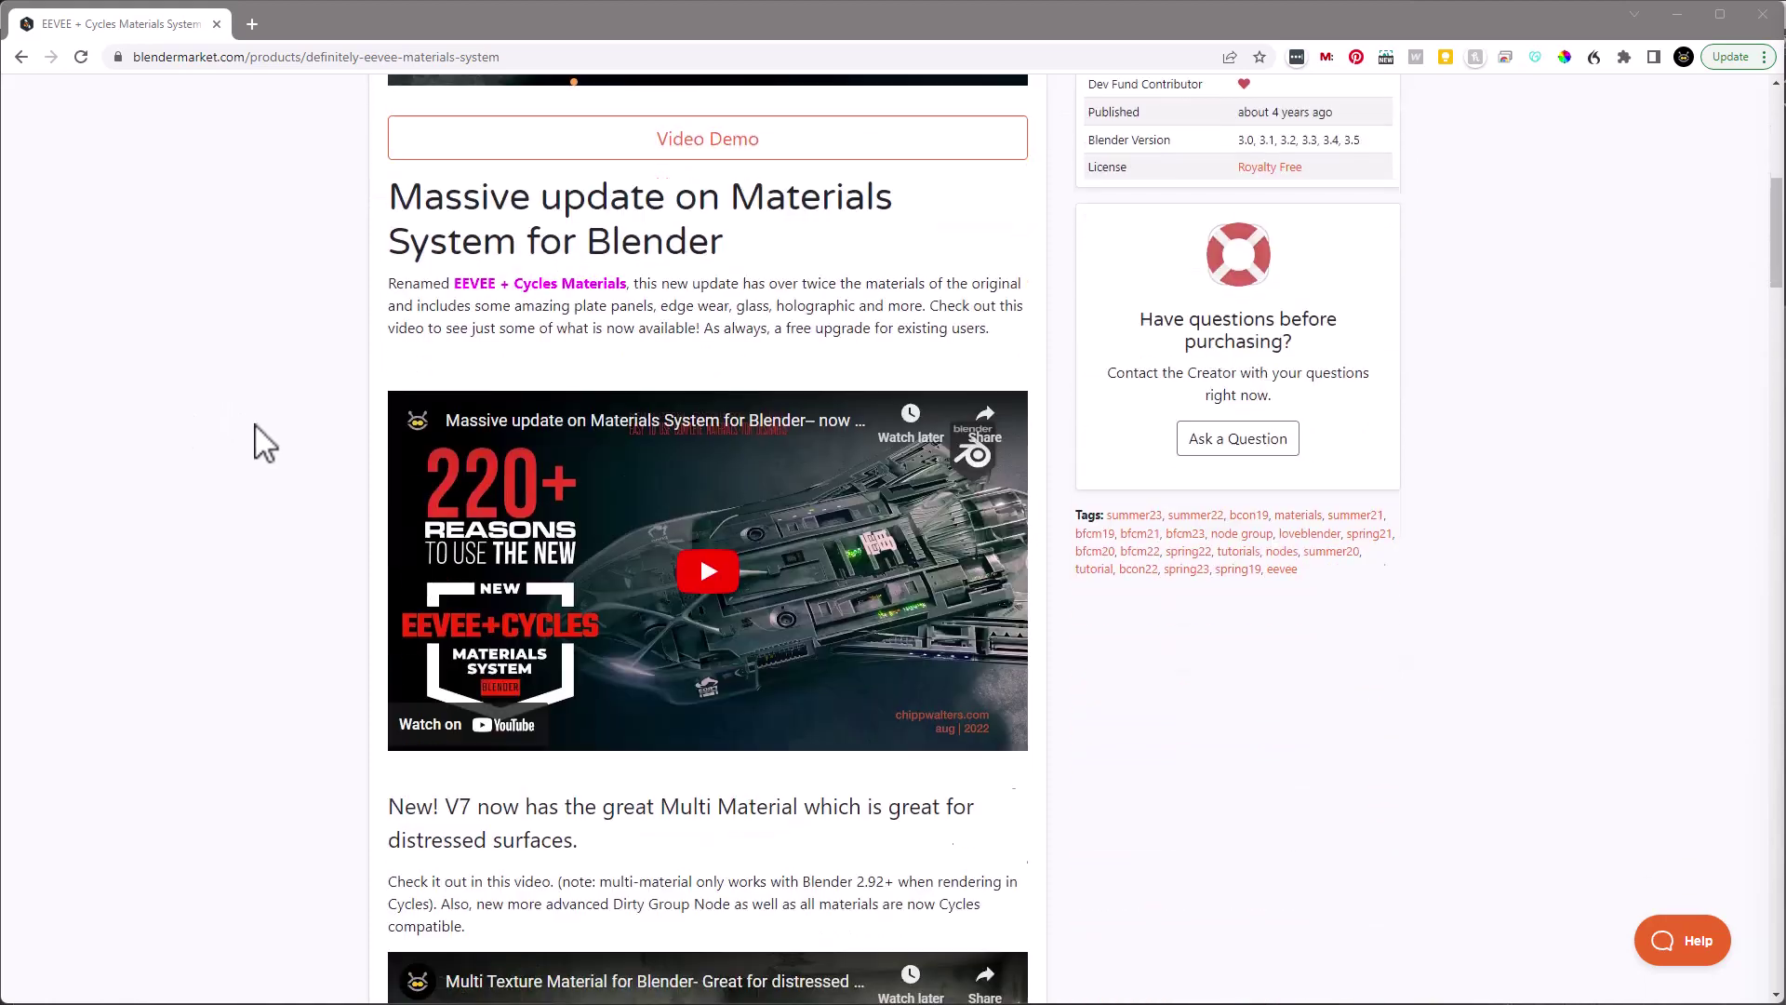
{"action": "scroll", "coordinate": [261, 425], "scroll_direction": "down", "scroll_amount": 3}
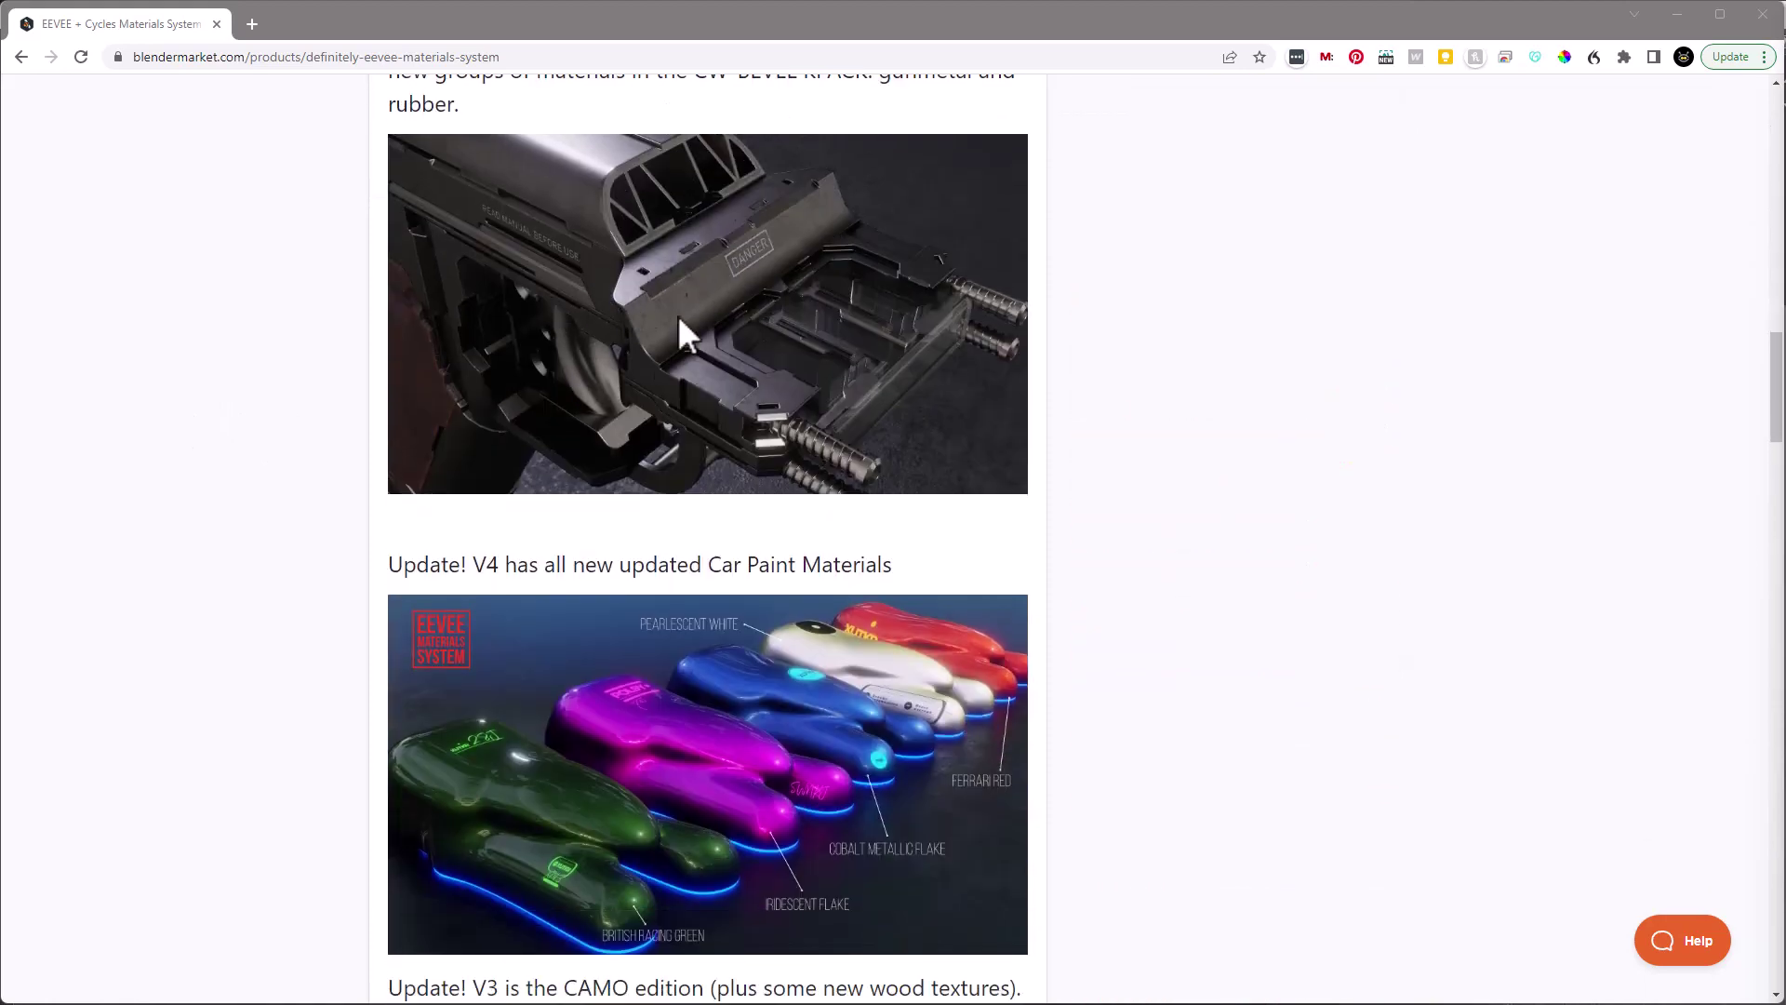
{"action": "scroll", "coordinate": [267, 530], "scroll_direction": "down", "scroll_amount": 3}
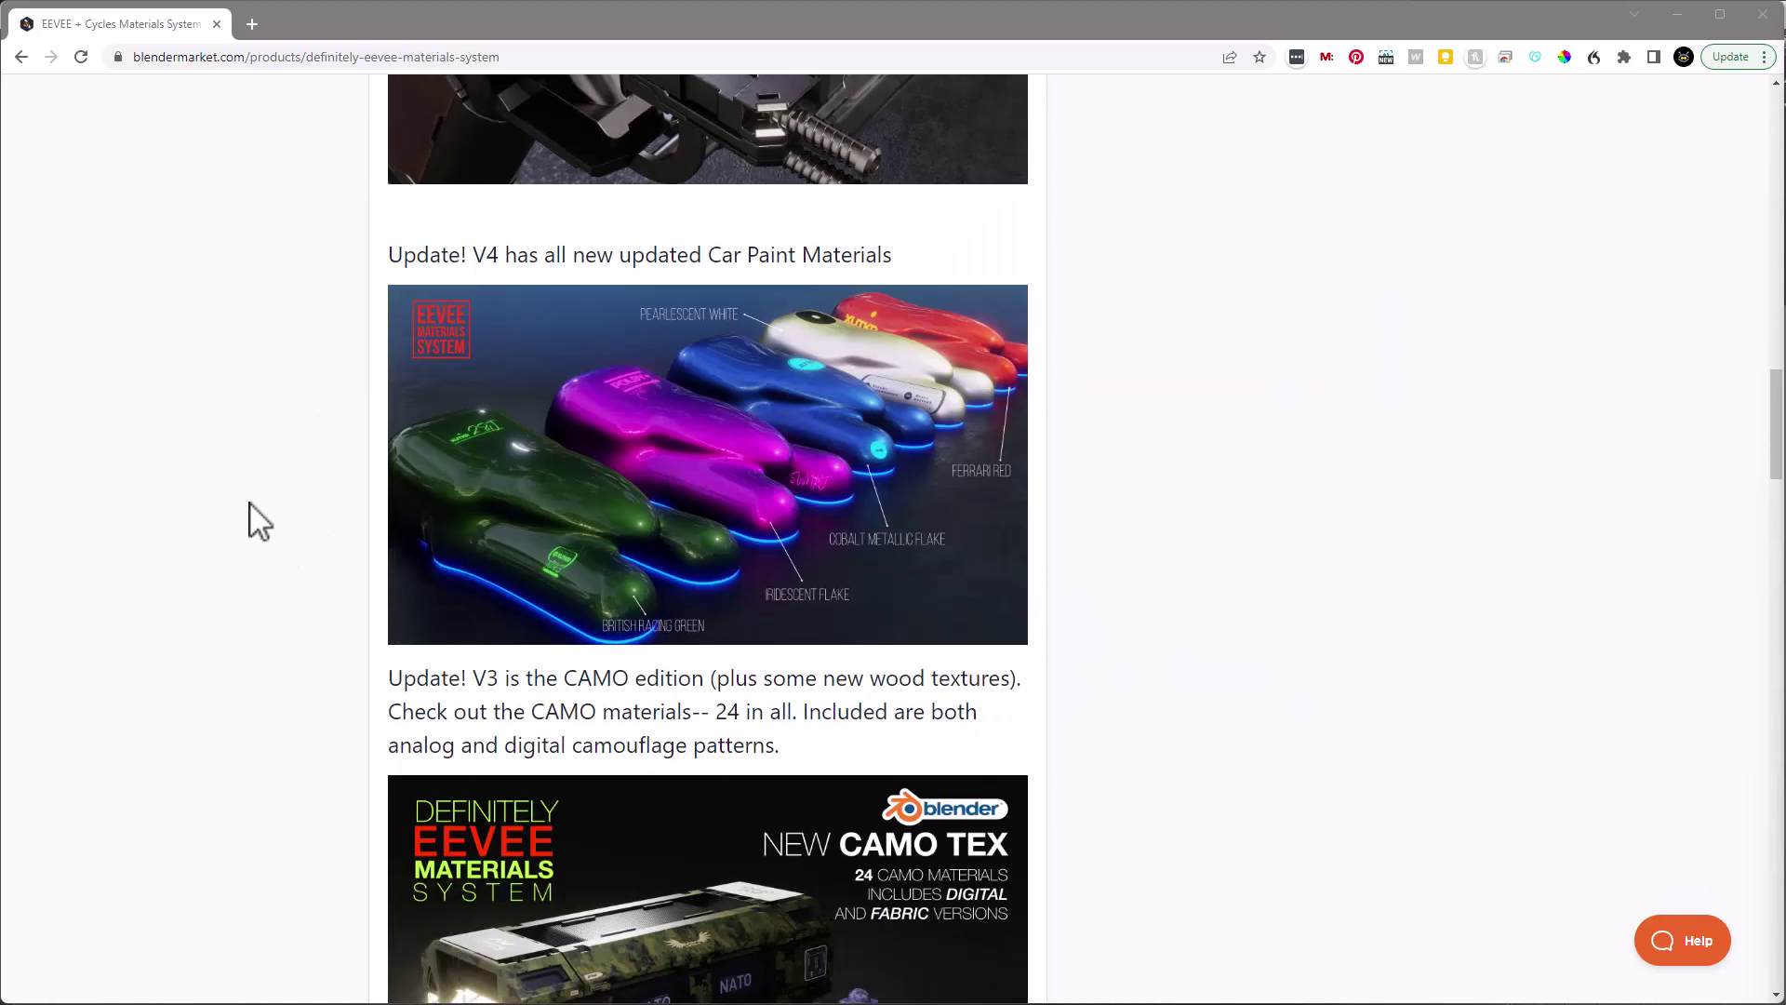
{"action": "scroll", "coordinate": [255, 541], "scroll_direction": "down", "scroll_amount": 4}
{"action": "scroll", "coordinate": [251, 521], "scroll_direction": "down", "scroll_amount": 3}
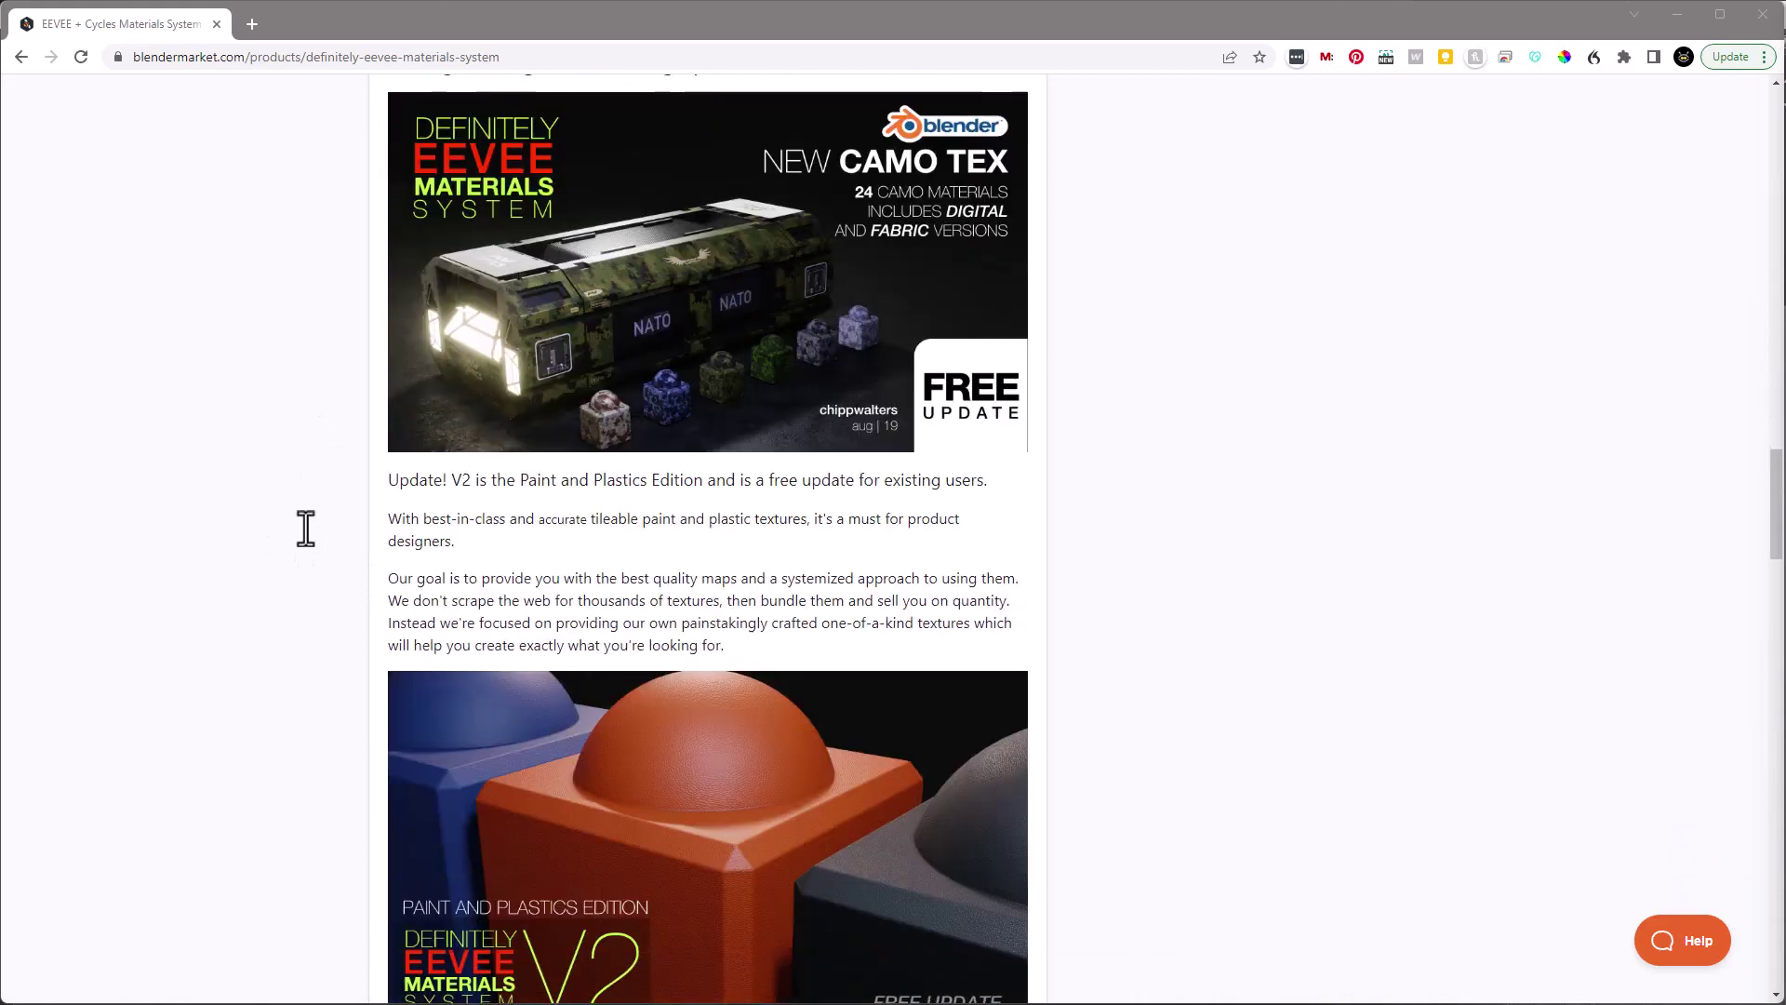
{"action": "scroll", "coordinate": [259, 535], "scroll_direction": "down", "scroll_amount": 4}
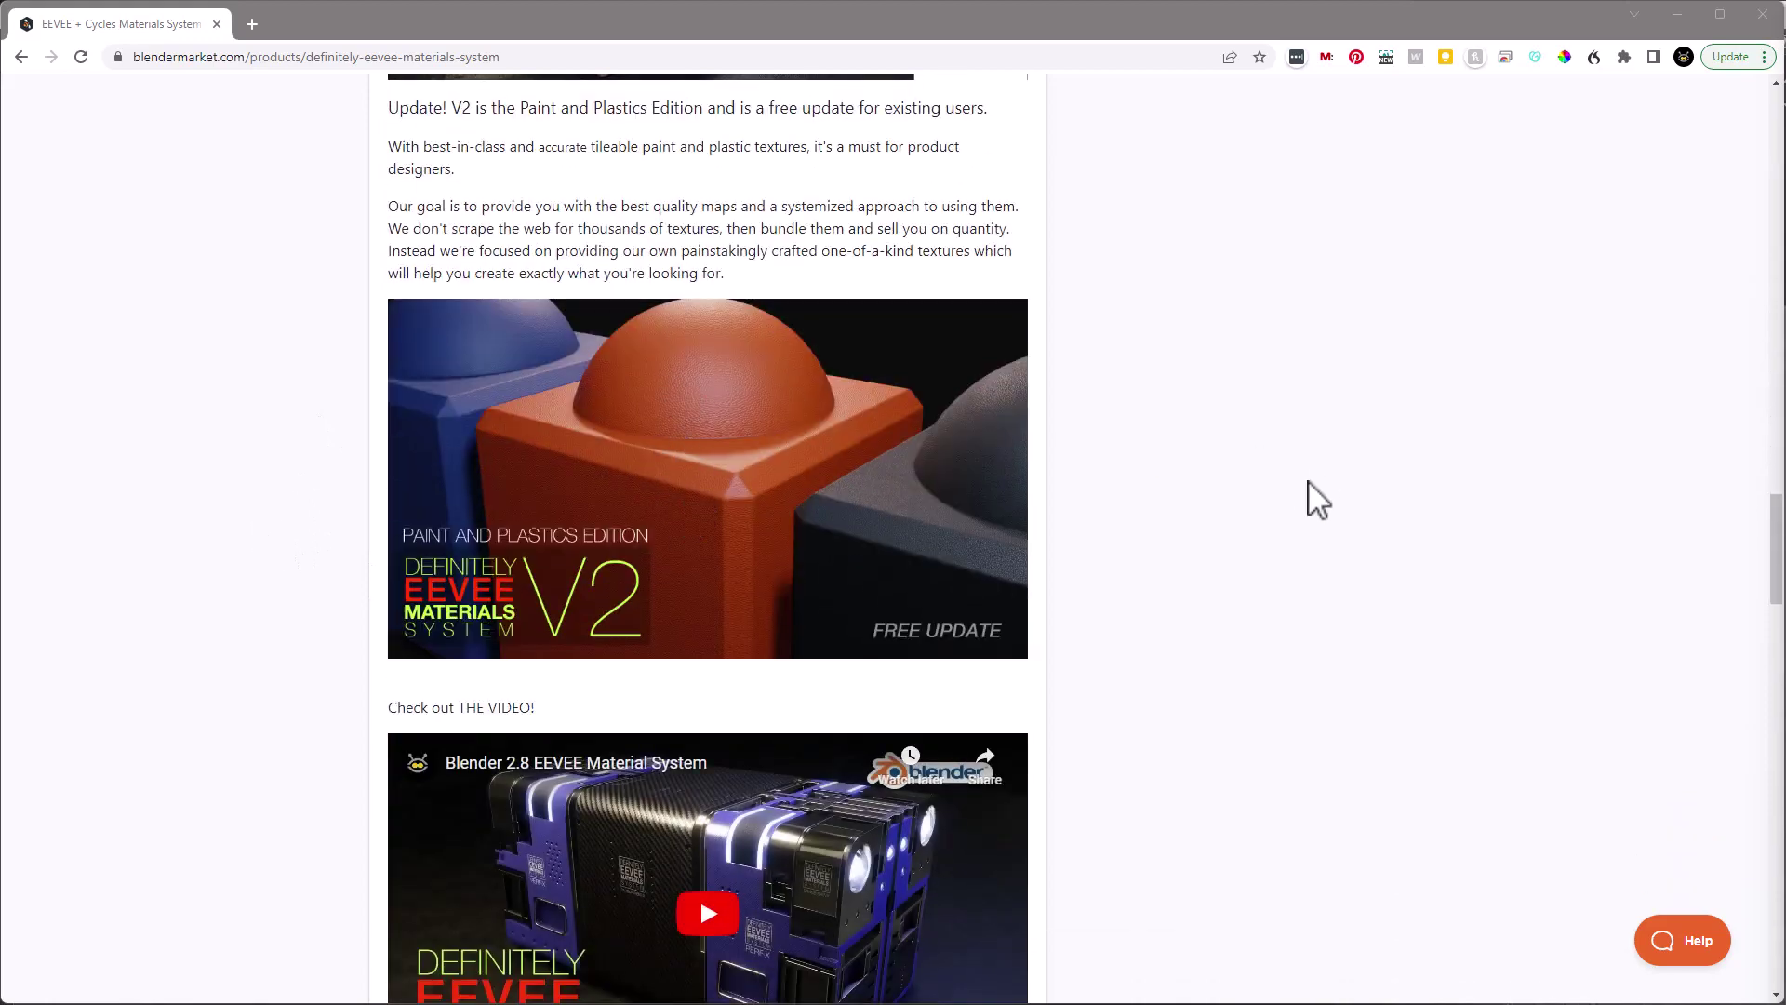
{"action": "scroll", "coordinate": [1298, 506], "scroll_direction": "down", "scroll_amount": 6}
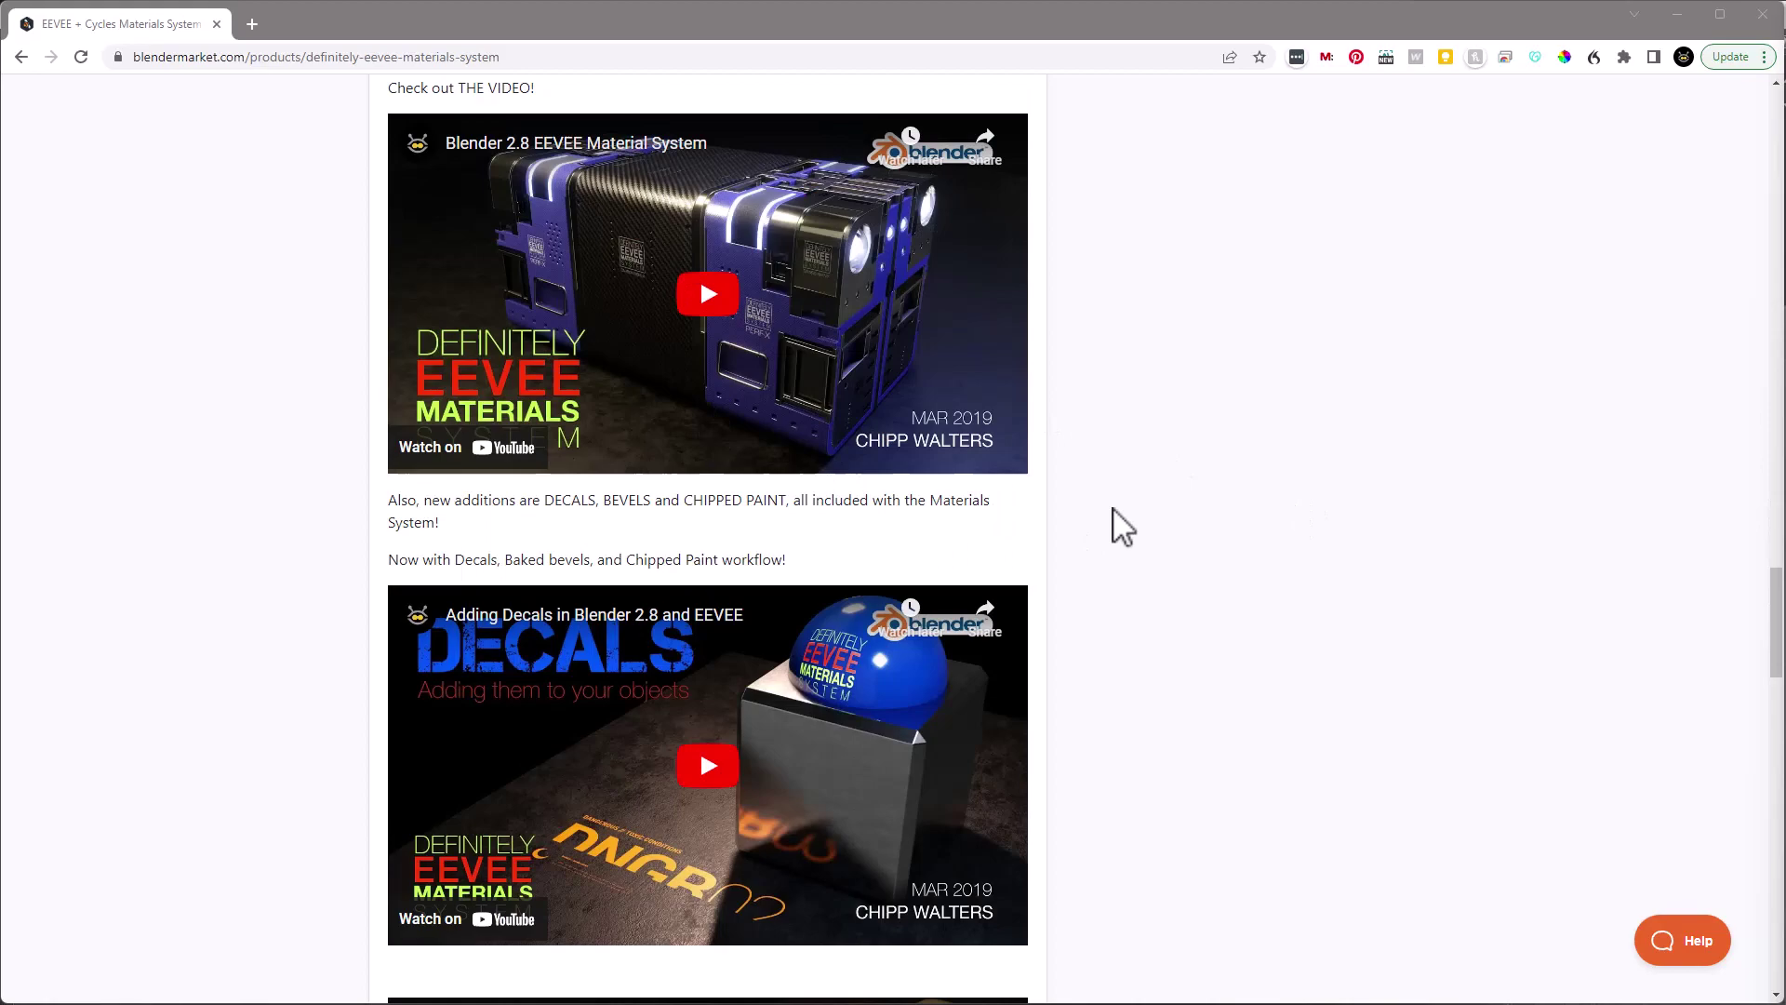
{"action": "scroll", "coordinate": [1190, 557], "scroll_direction": "down", "scroll_amount": 3}
{"action": "scroll", "coordinate": [1252, 563], "scroll_direction": "down", "scroll_amount": 1}
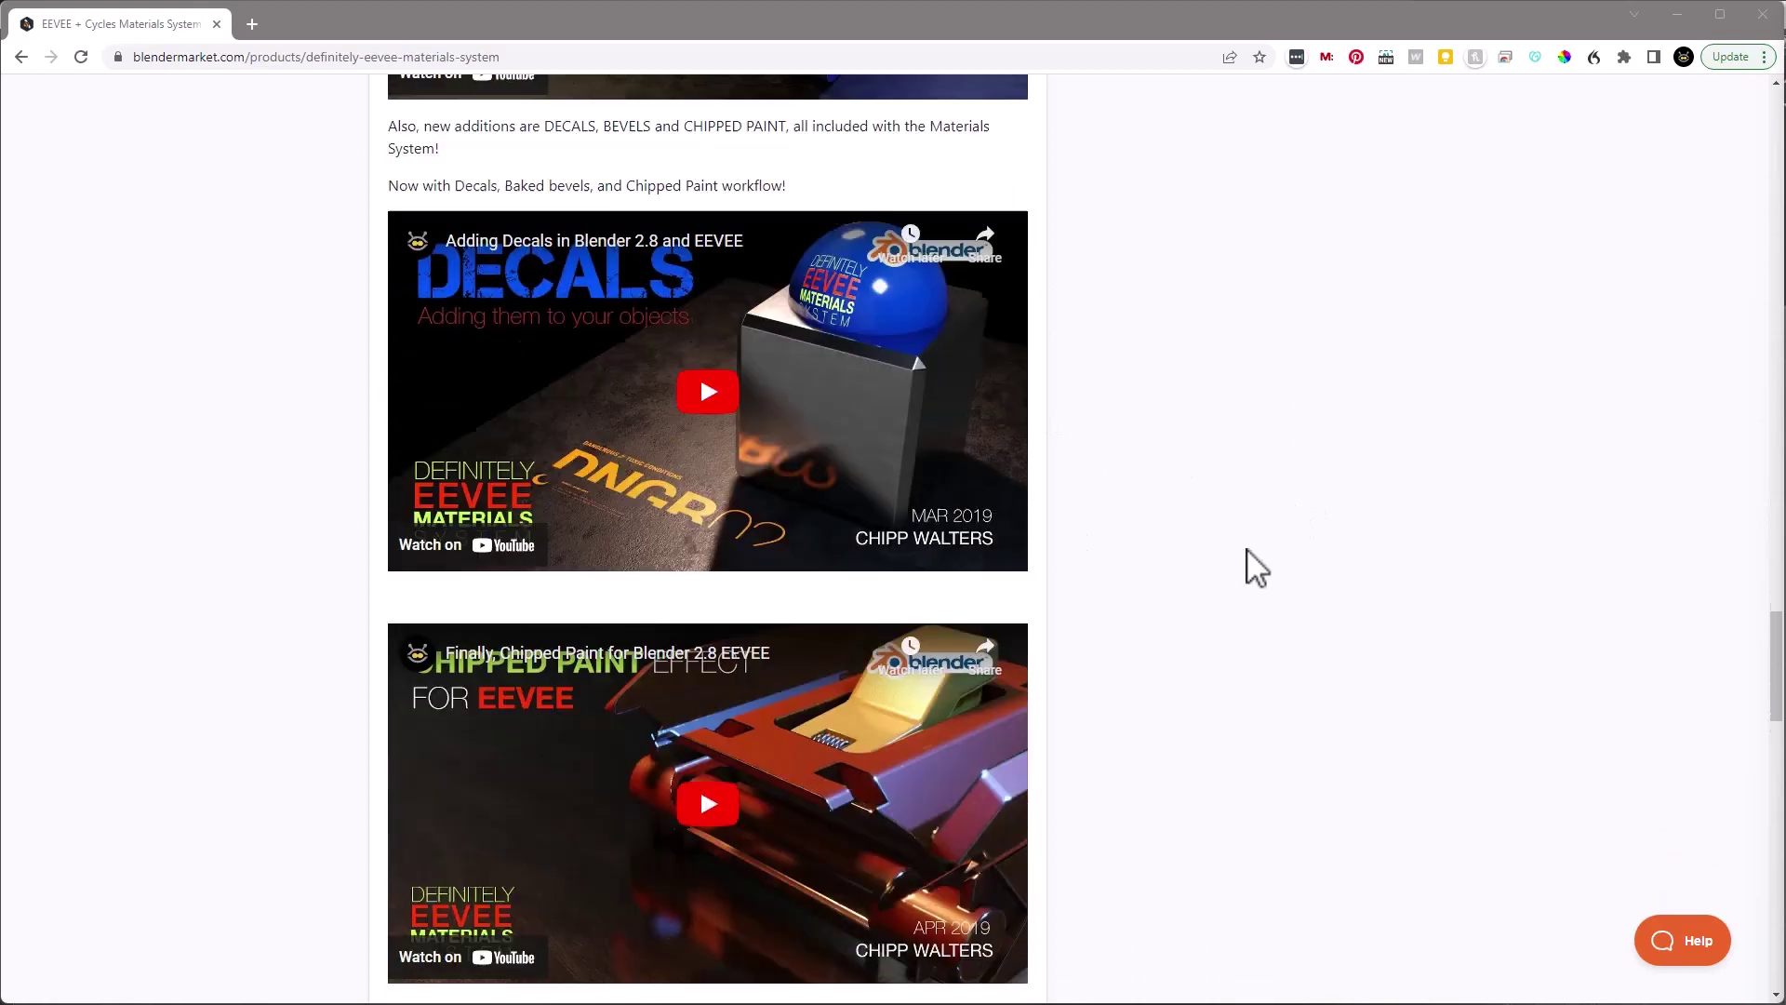
{"action": "scroll", "coordinate": [1256, 567], "scroll_direction": "up", "scroll_amount": 13}
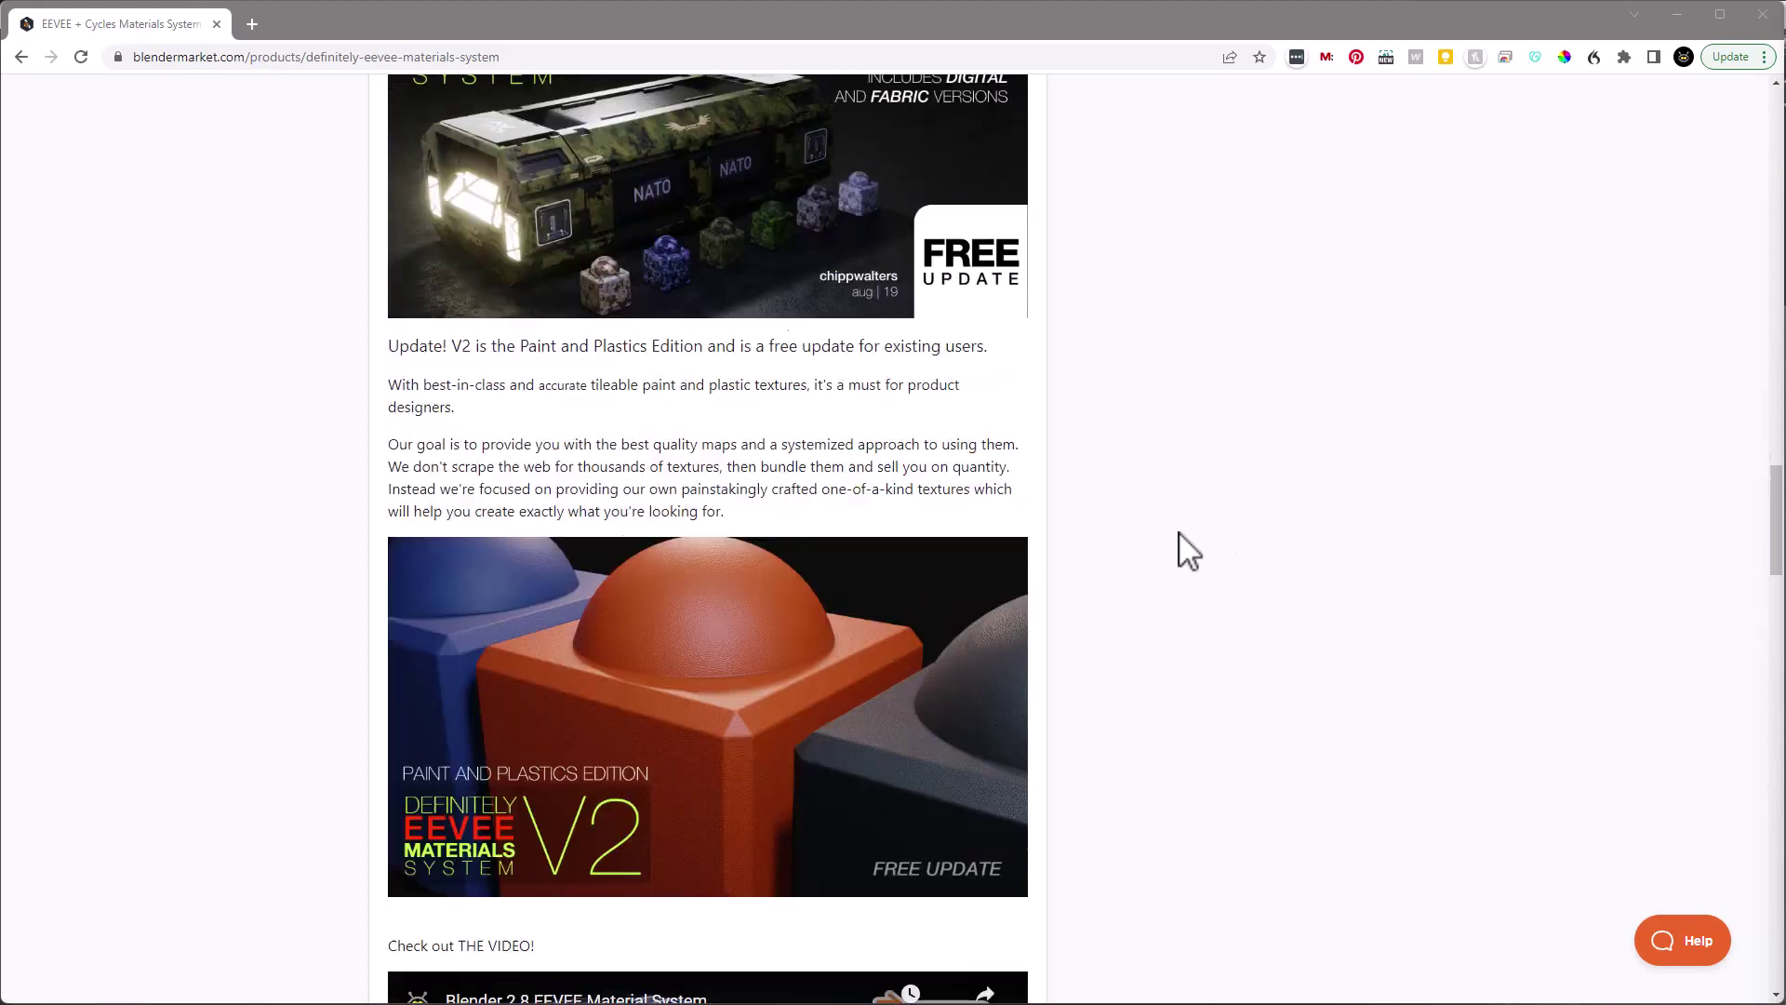
{"action": "scroll", "coordinate": [1189, 549], "scroll_direction": "up", "scroll_amount": 20}
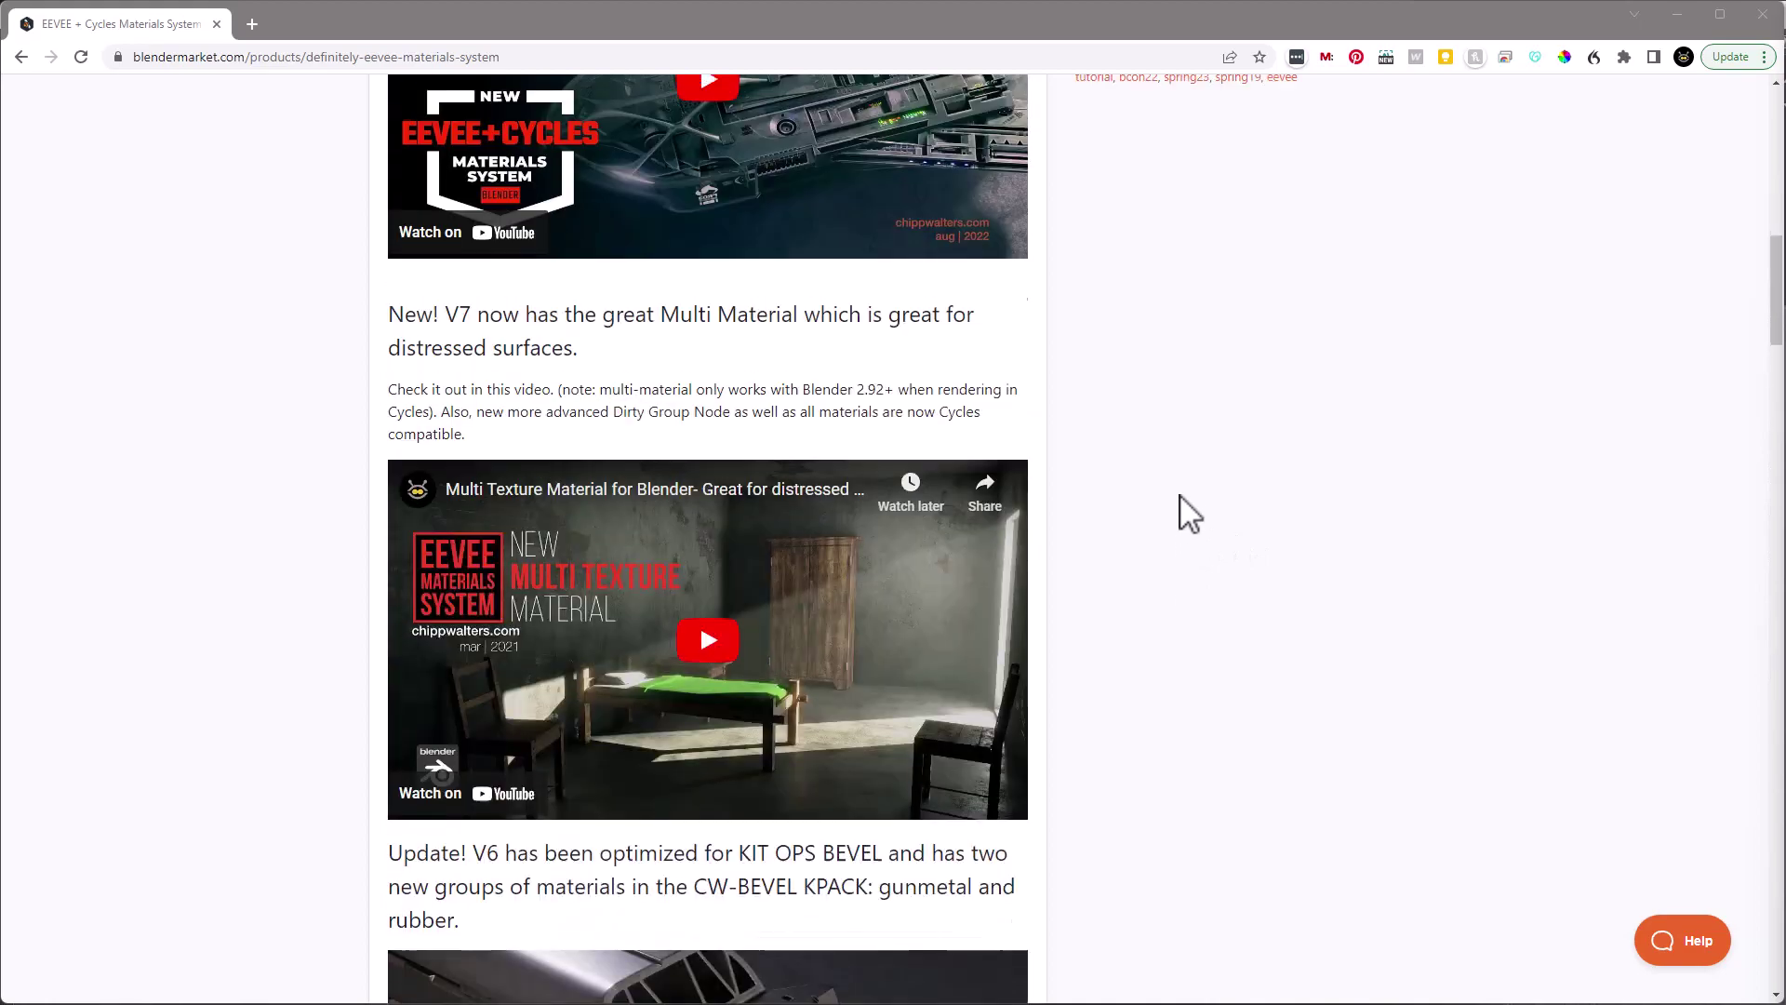
{"action": "scroll", "coordinate": [1189, 515], "scroll_direction": "up", "scroll_amount": 10}
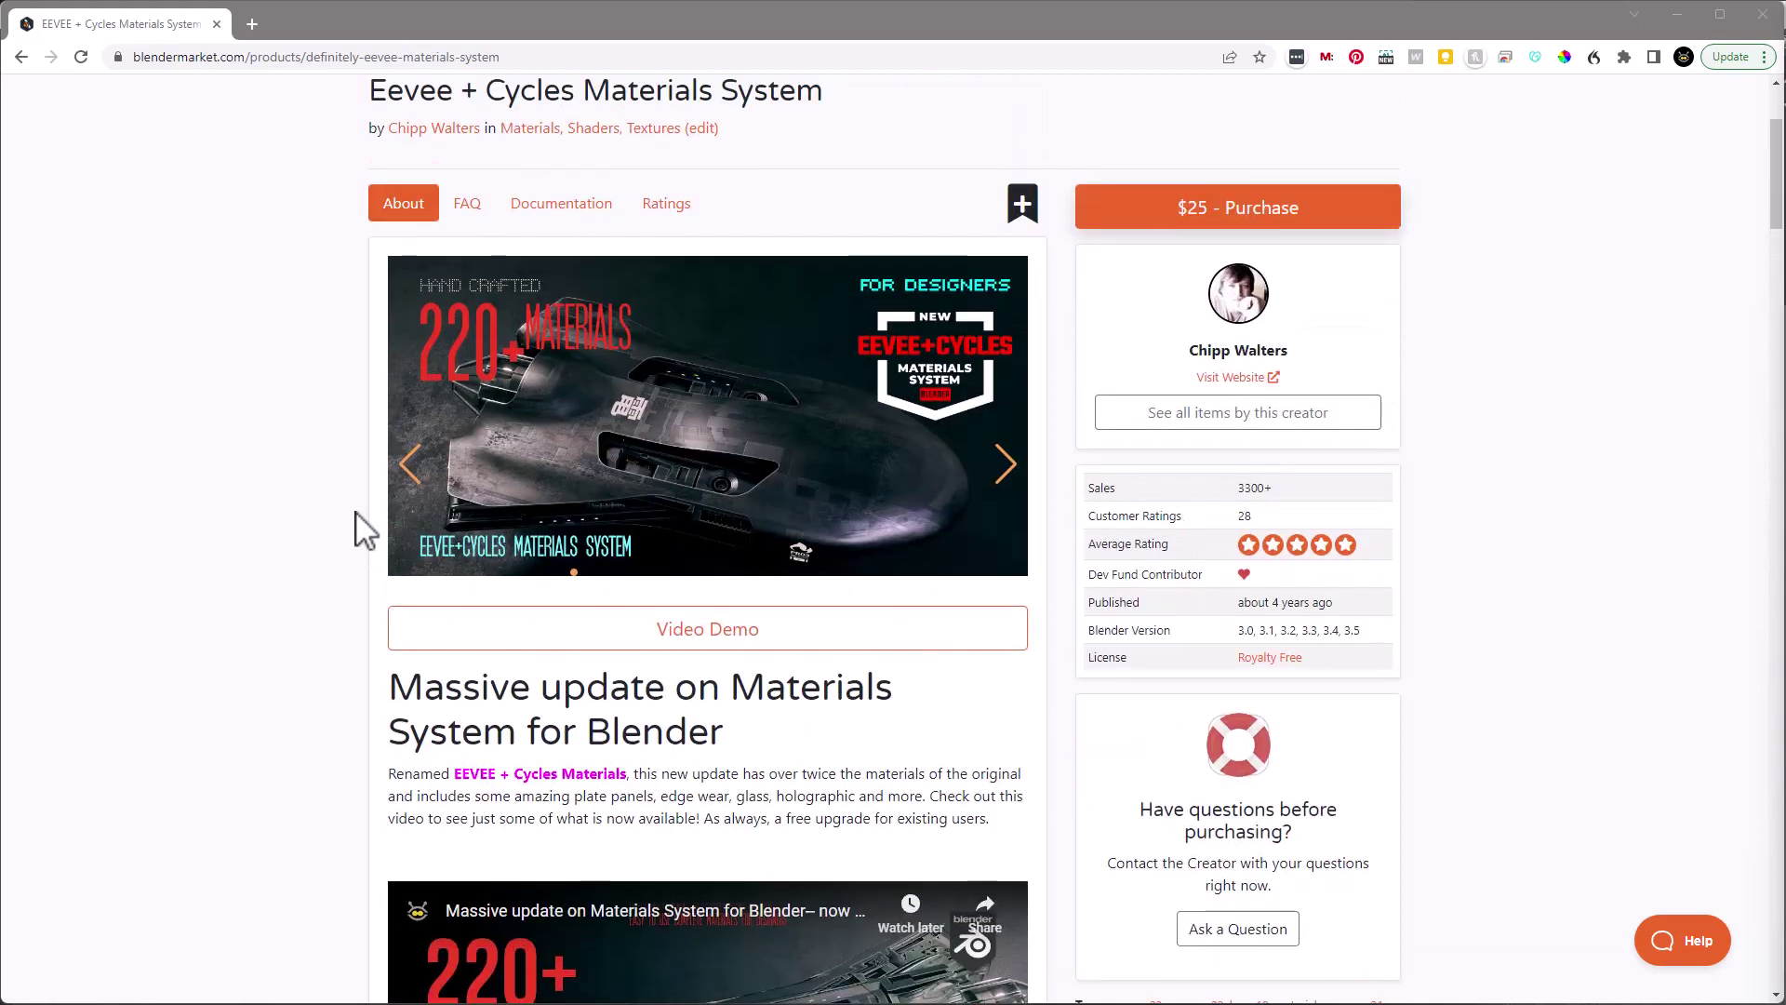
- Review the V7 to V2 update notes and the decals, chipped paint and baked bevels videos on the product page
{"action": "scroll", "coordinate": [226, 482], "scroll_direction": "down", "scroll_amount": 15}
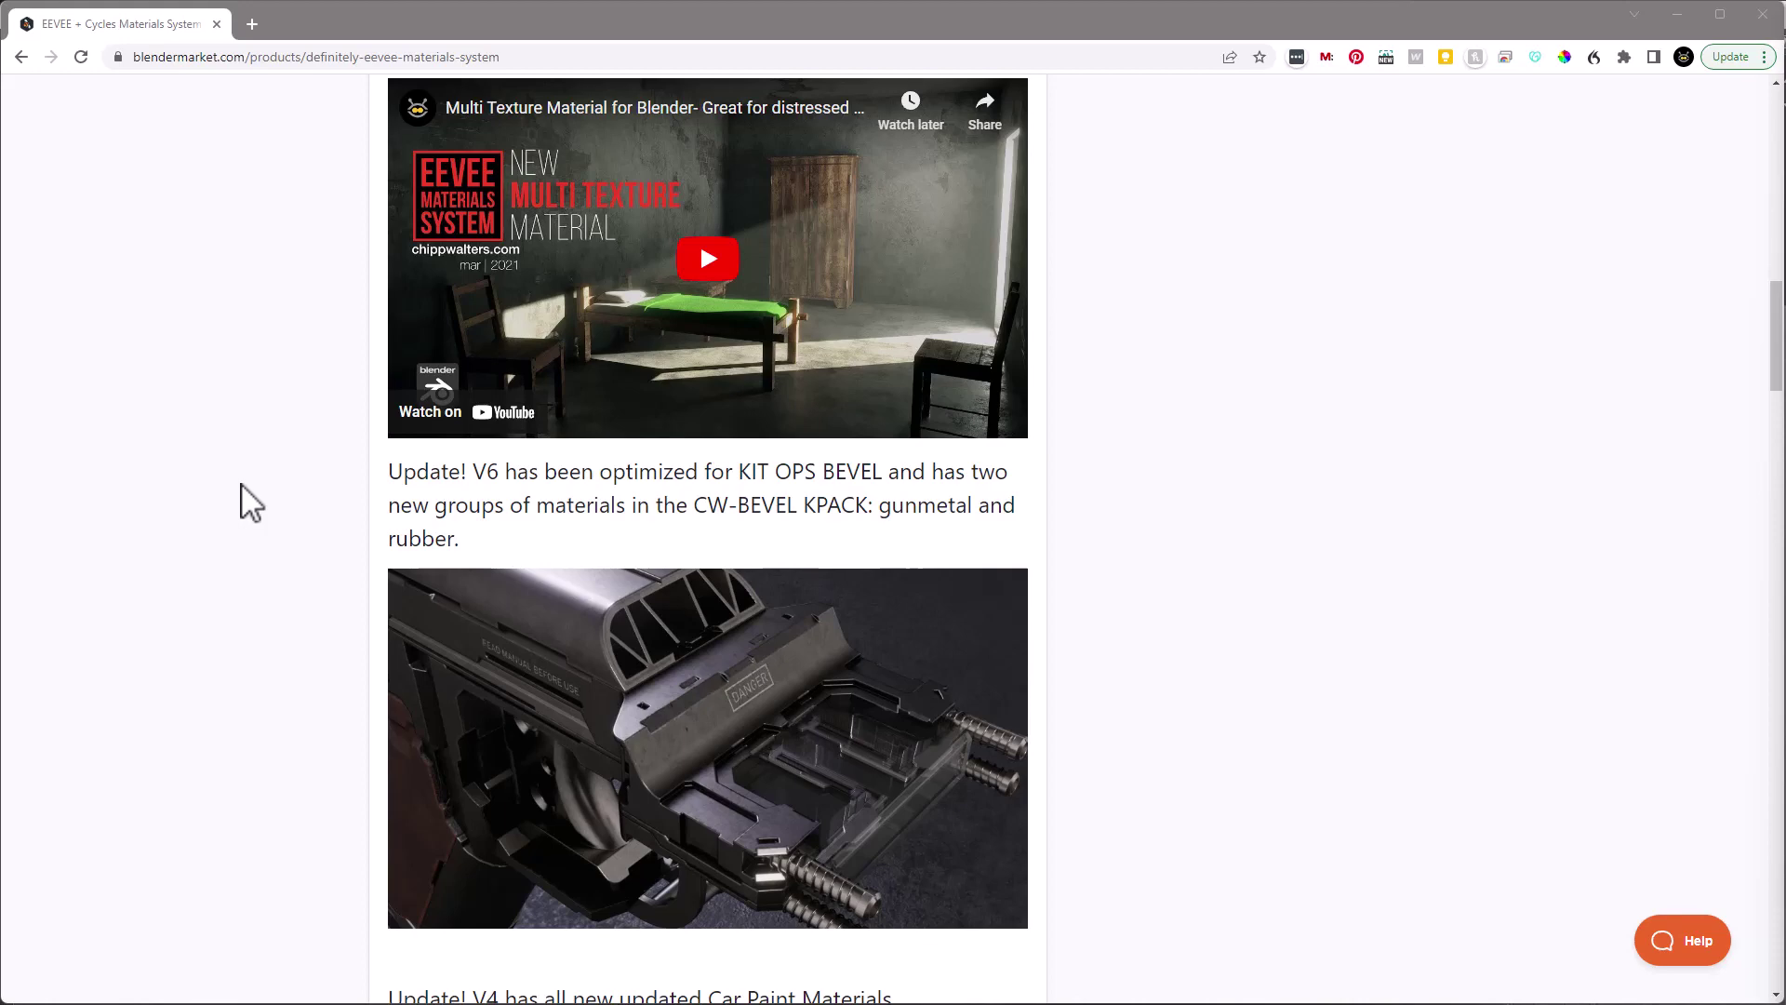
{"action": "scroll", "coordinate": [239, 569], "scroll_direction": "down", "scroll_amount": 7}
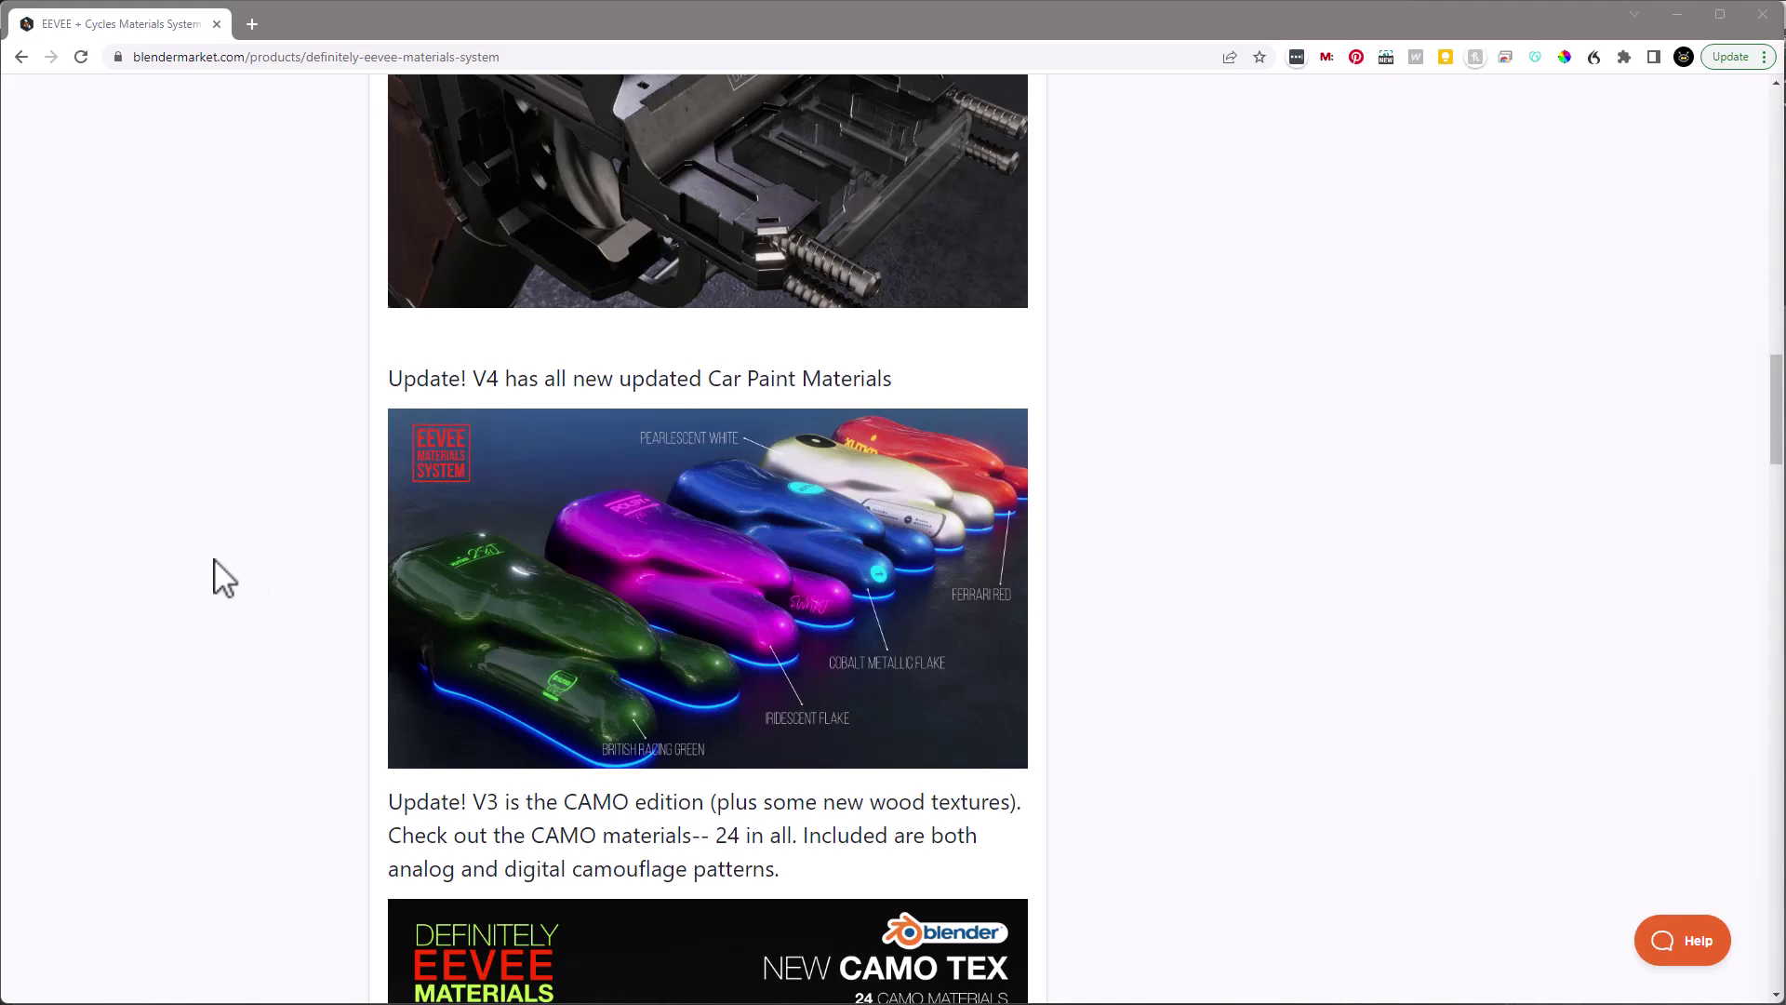
{"action": "scroll", "coordinate": [218, 577], "scroll_direction": "down", "scroll_amount": 7}
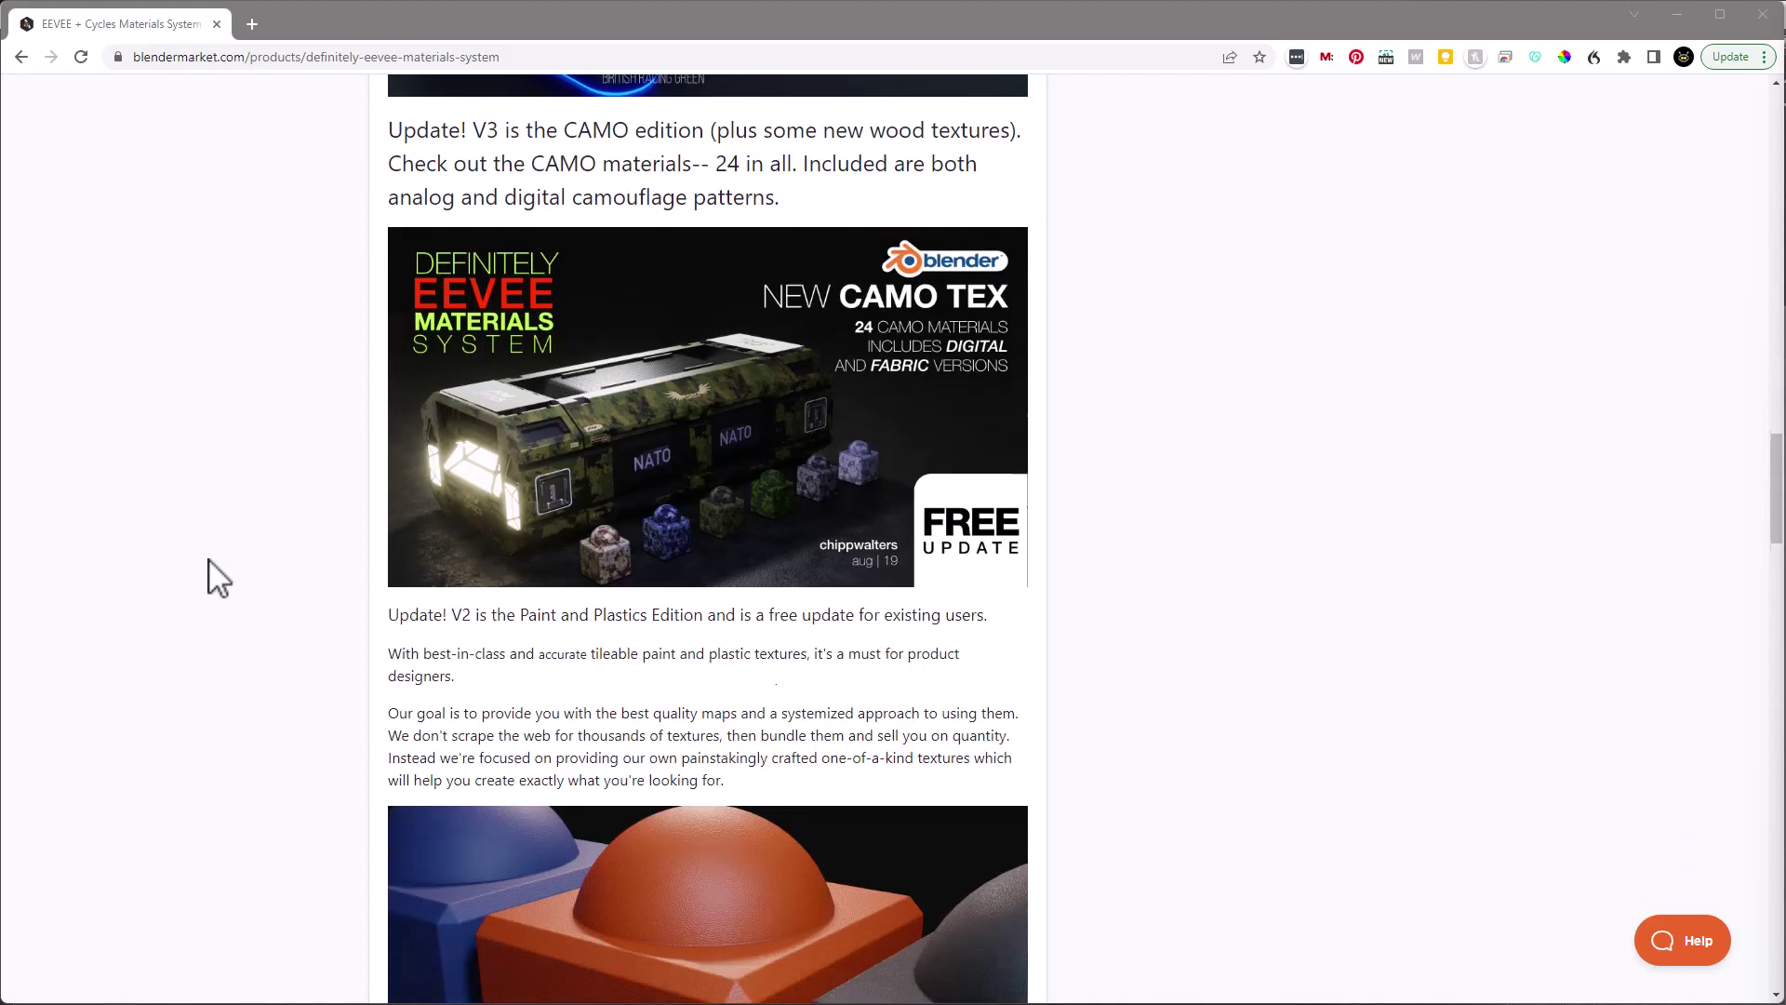
{"action": "scroll", "coordinate": [219, 576], "scroll_direction": "down", "scroll_amount": 5}
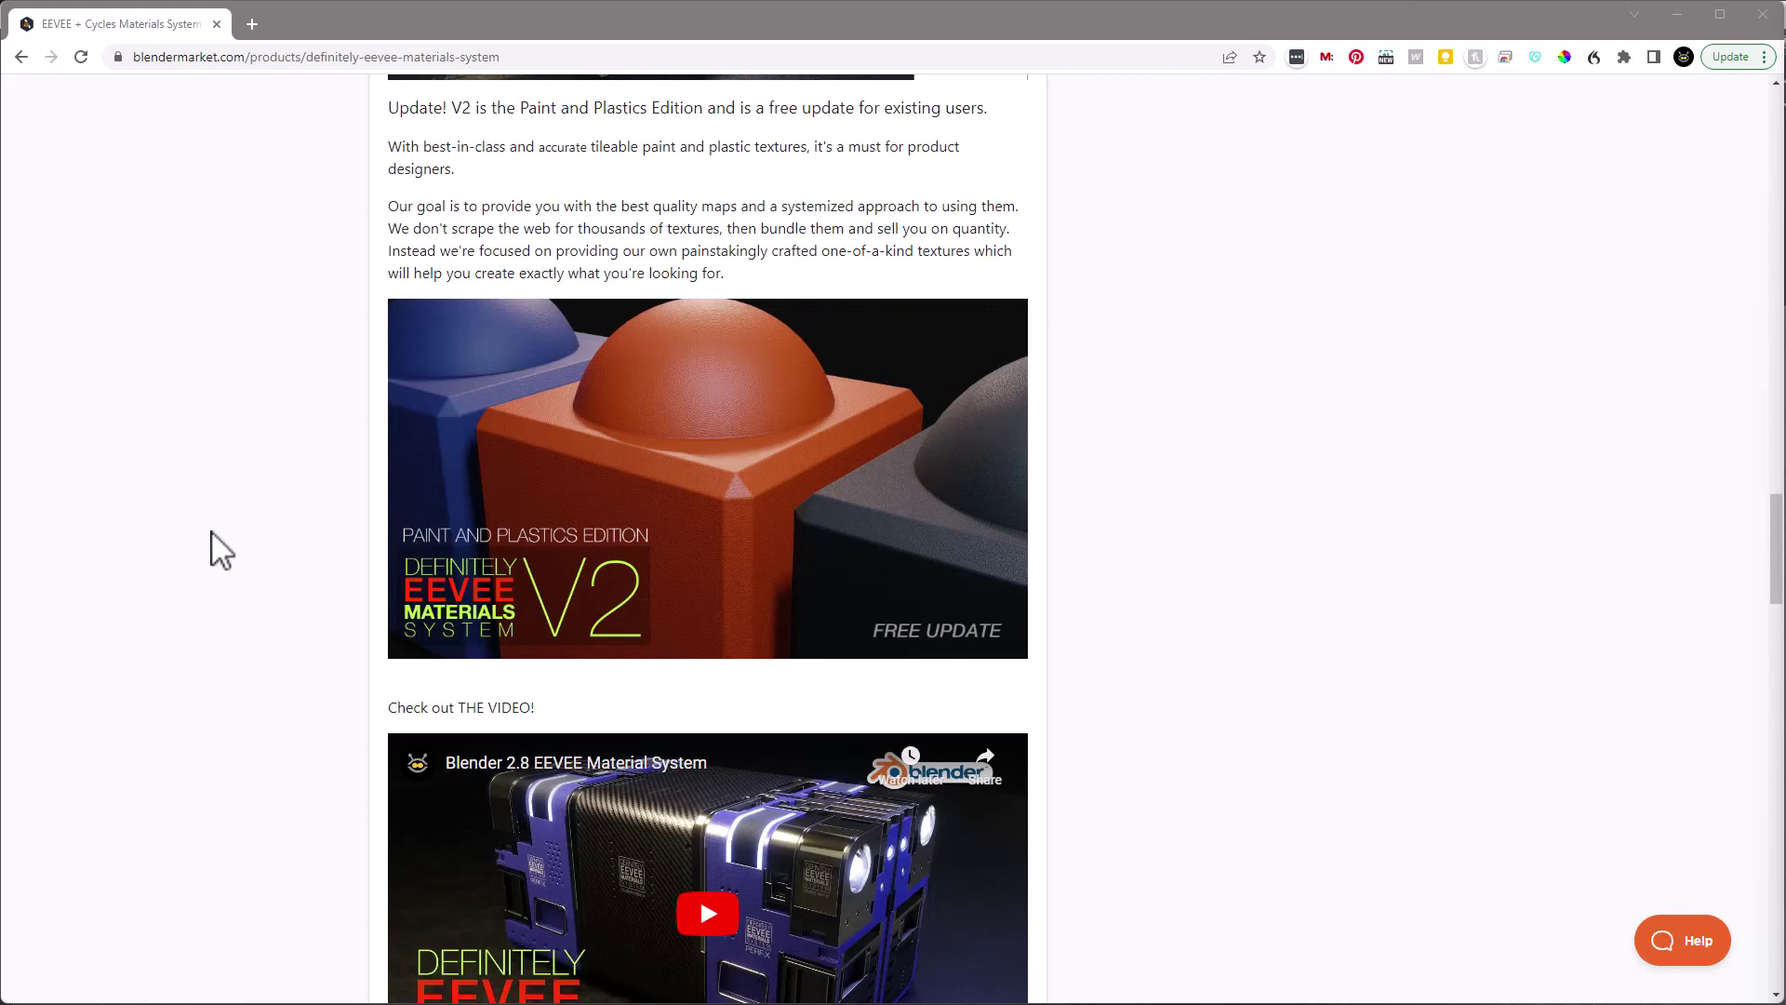
{"action": "scroll", "coordinate": [268, 551], "scroll_direction": "down", "scroll_amount": 2}
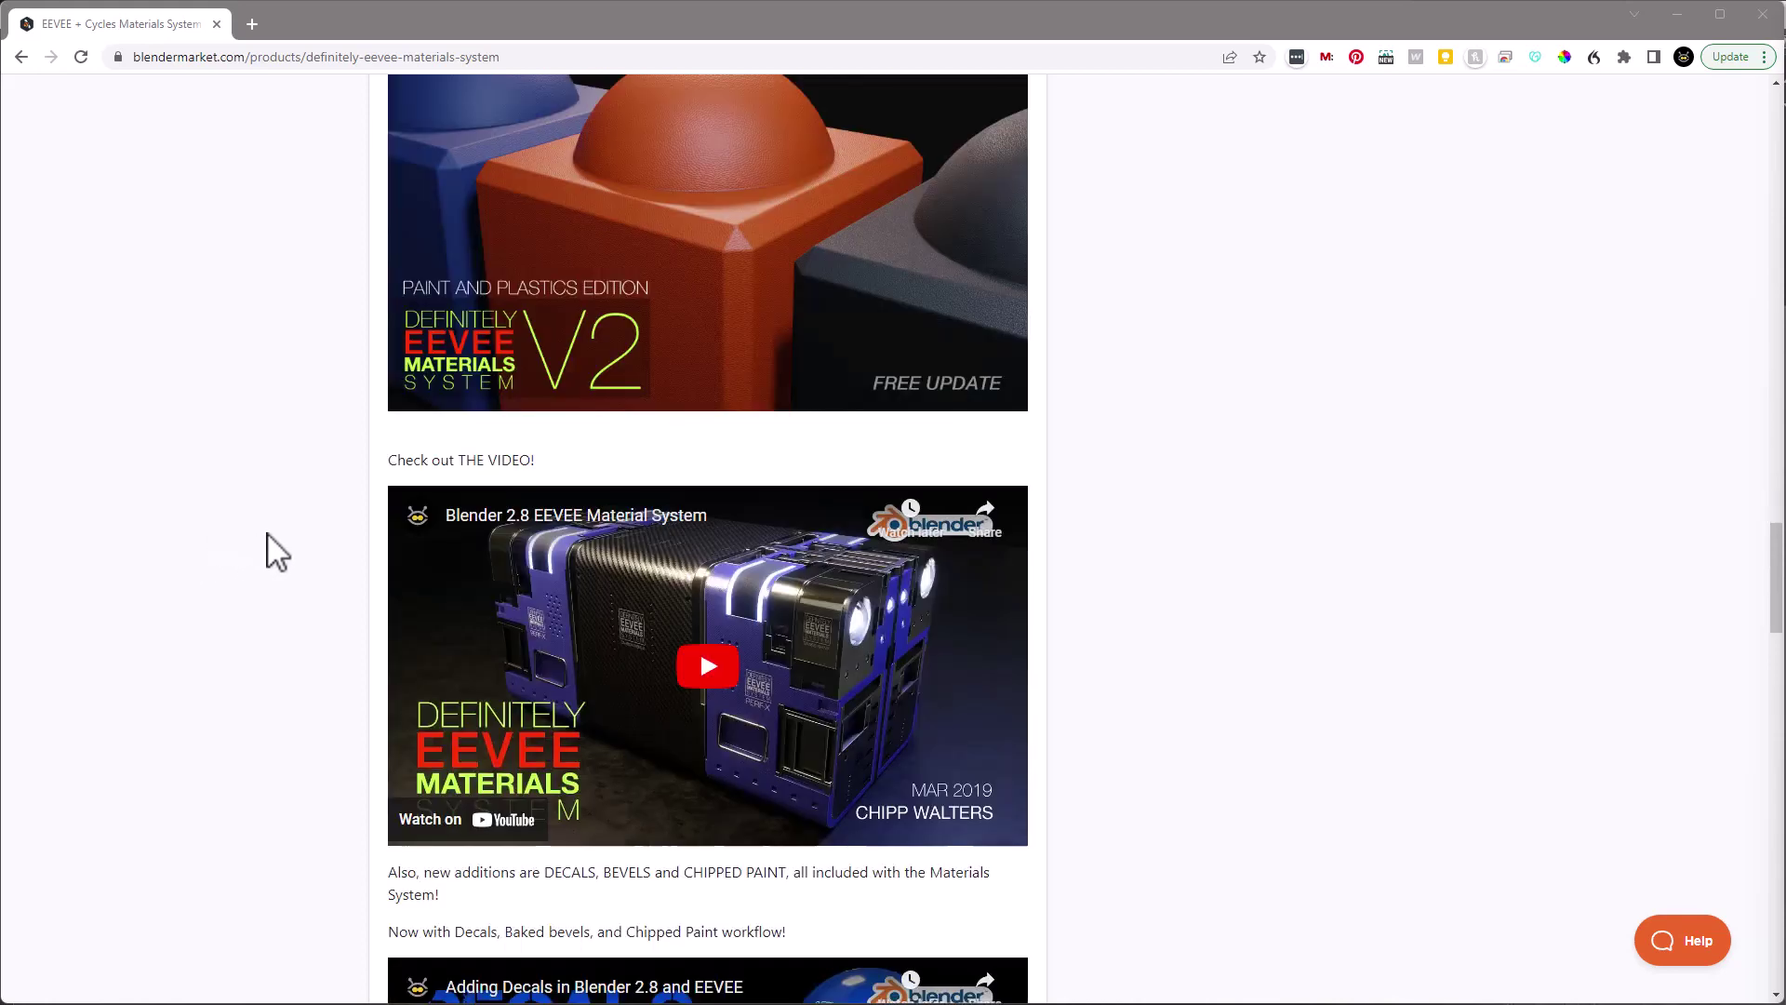
{"action": "scroll", "coordinate": [268, 552], "scroll_direction": "down", "scroll_amount": 6}
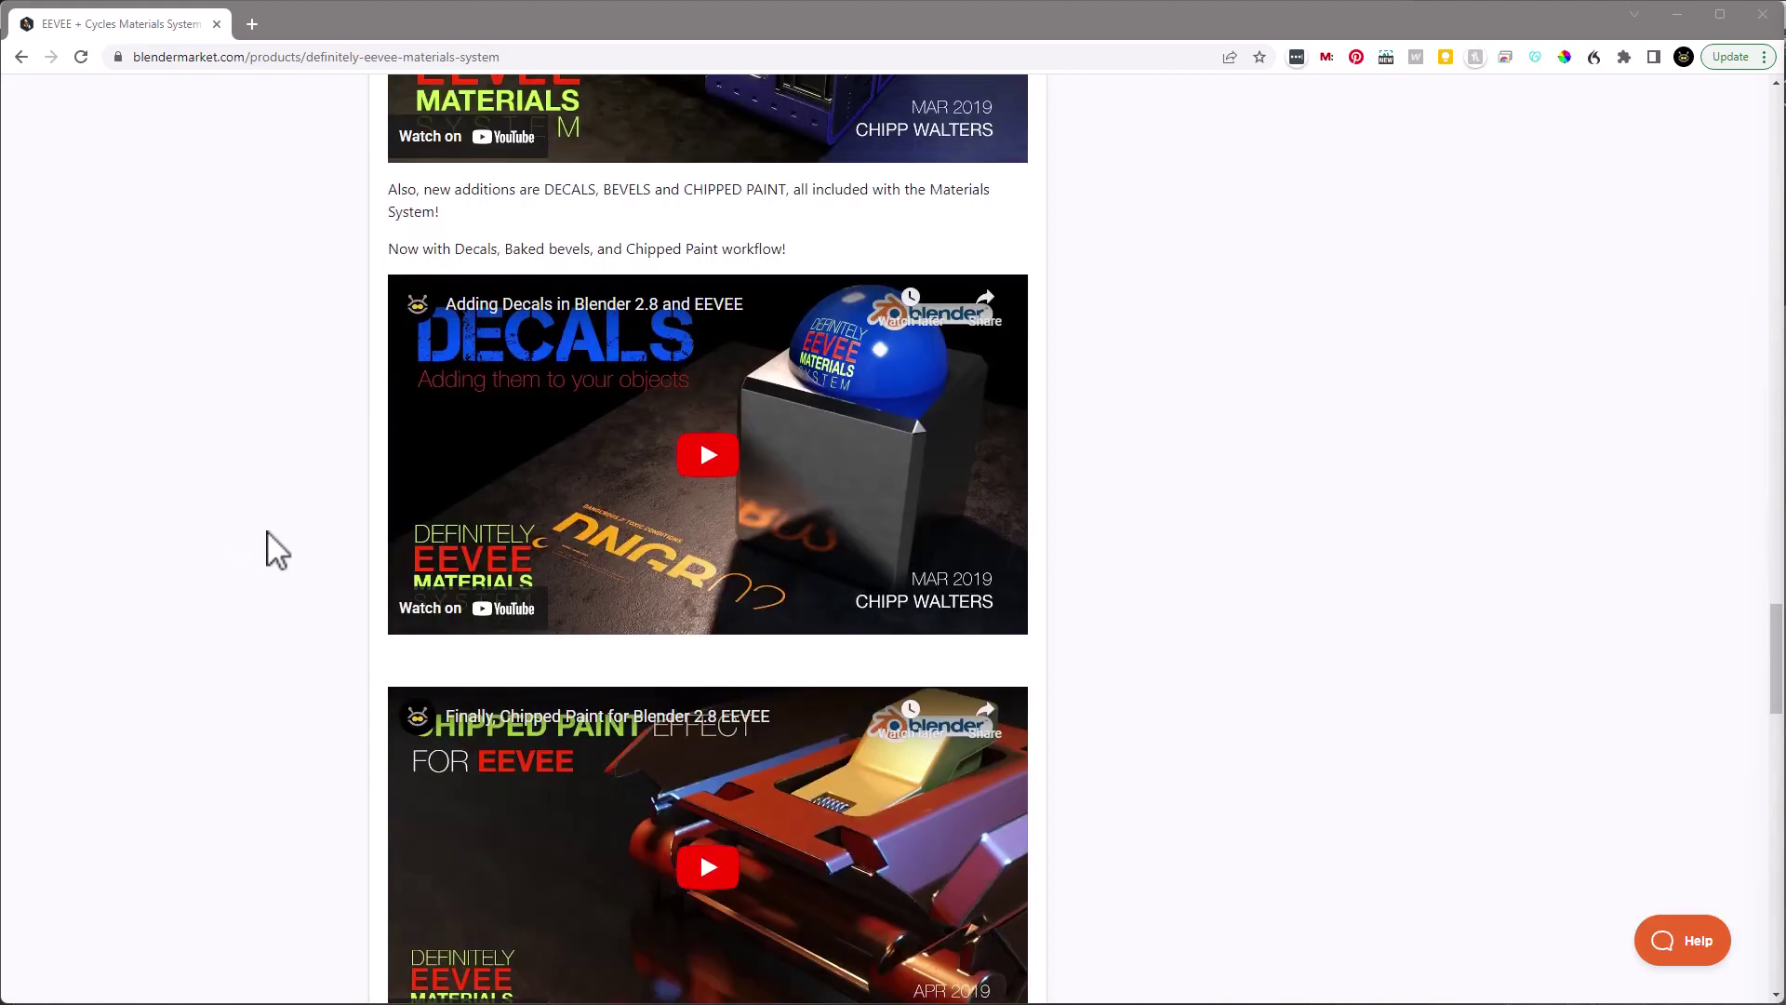
{"action": "scroll", "coordinate": [268, 534], "scroll_direction": "down", "scroll_amount": 3}
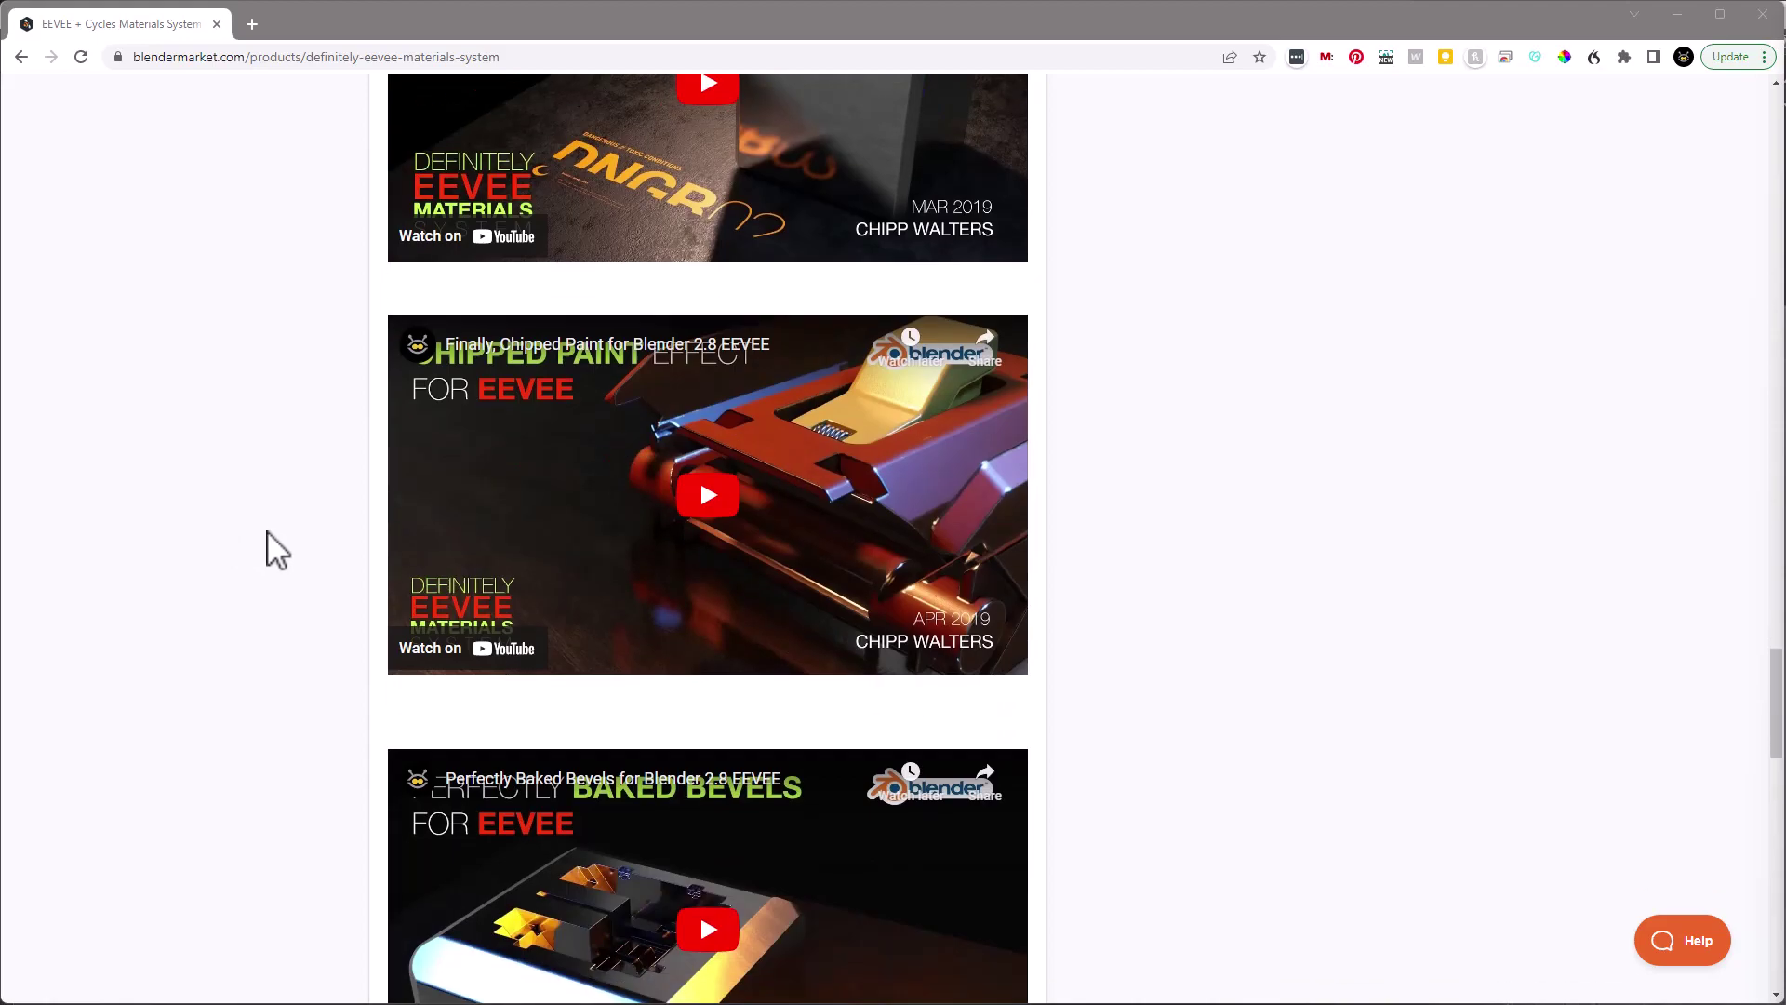
{"action": "scroll", "coordinate": [278, 549], "scroll_direction": "down", "scroll_amount": 7}
{"action": "scroll", "coordinate": [300, 531], "scroll_direction": "up", "scroll_amount": 15}
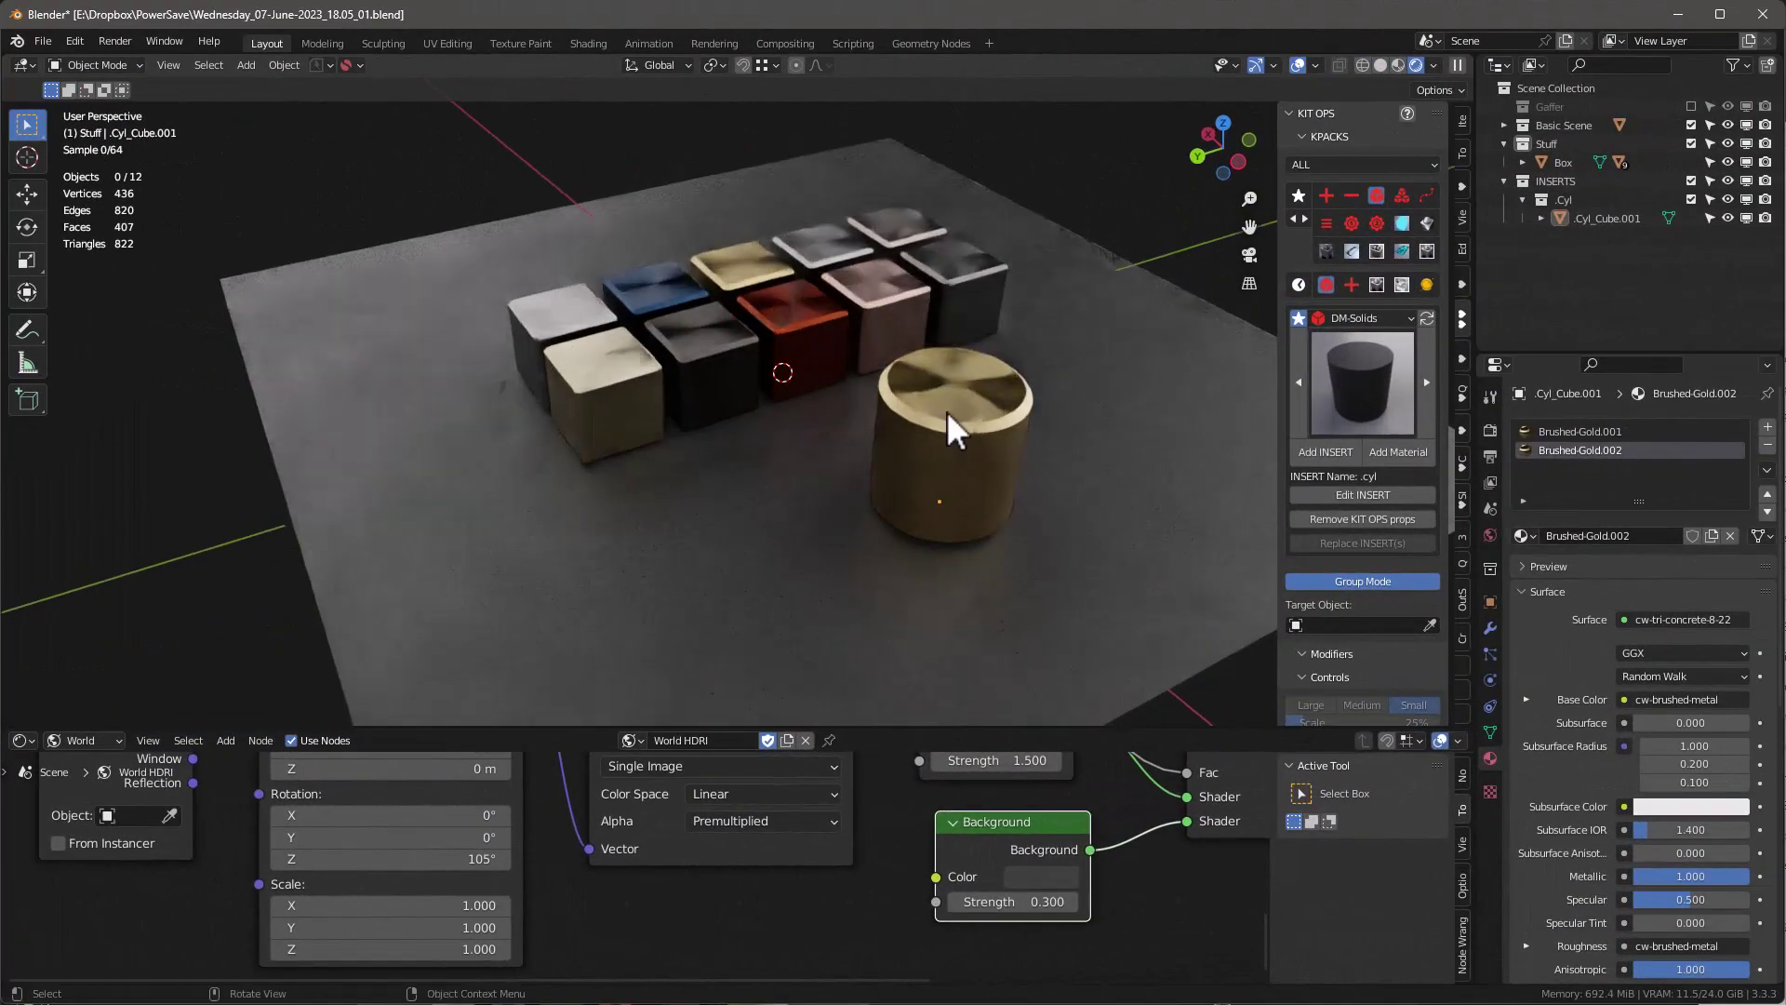
- In Blender, examine the brushed metal surfaces of the sample cubes and the gold cylinder up close
{"action": "scroll", "coordinate": [948, 412], "scroll_direction": "up", "scroll_amount": 6}
{"action": "scroll", "coordinate": [775, 339], "scroll_direction": "down", "scroll_amount": 5}
{"action": "middle_click_drag", "start_coordinate": [934, 432], "coordinate": [916, 481]}
{"action": "scroll", "coordinate": [989, 395], "scroll_direction": "up", "scroll_amount": 4}
{"action": "scroll", "coordinate": [975, 553], "scroll_direction": "up", "scroll_amount": 4}
{"action": "scroll", "coordinate": [926, 466], "scroll_direction": "down", "scroll_amount": 5}
{"action": "scroll", "coordinate": [233, 367], "scroll_direction": "up", "scroll_amount": 5}
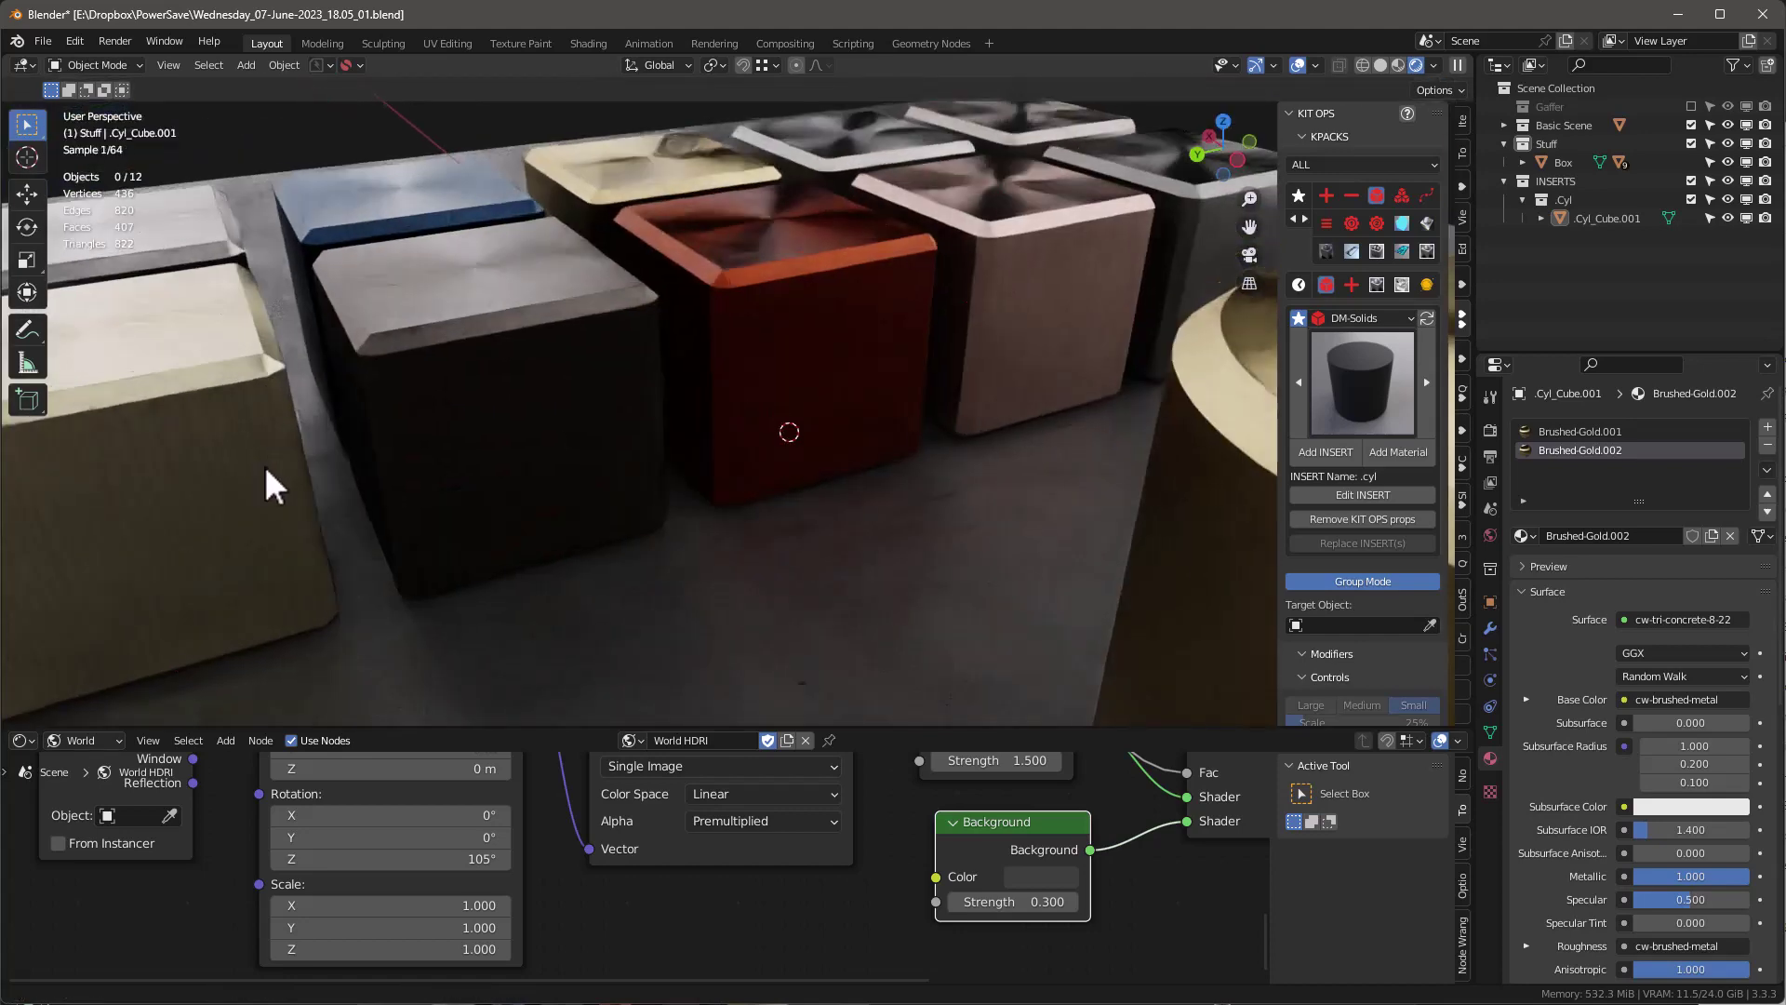
{"action": "scroll", "coordinate": [448, 465], "scroll_direction": "up", "scroll_amount": 3}
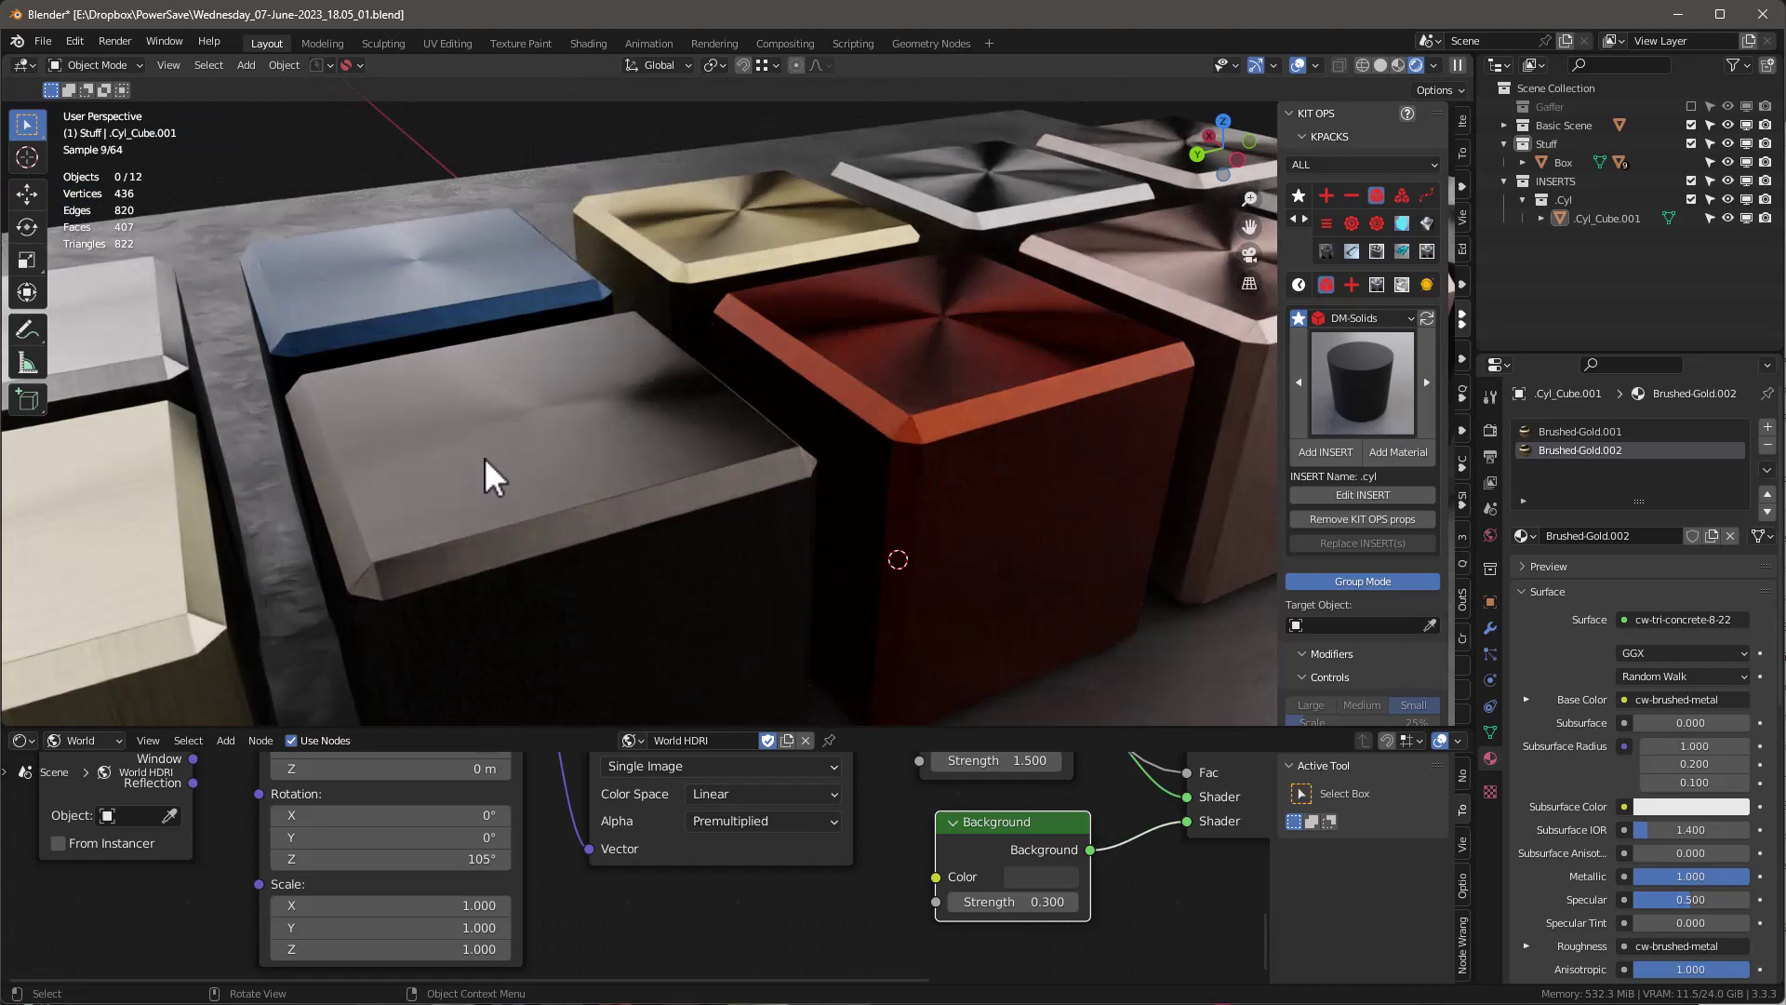
- Inspect the brushed materials on the dark, blue, red, gold, brass and aluminum cubes by selecting each in turn
{"action": "left_click", "coordinate": [550, 451]}
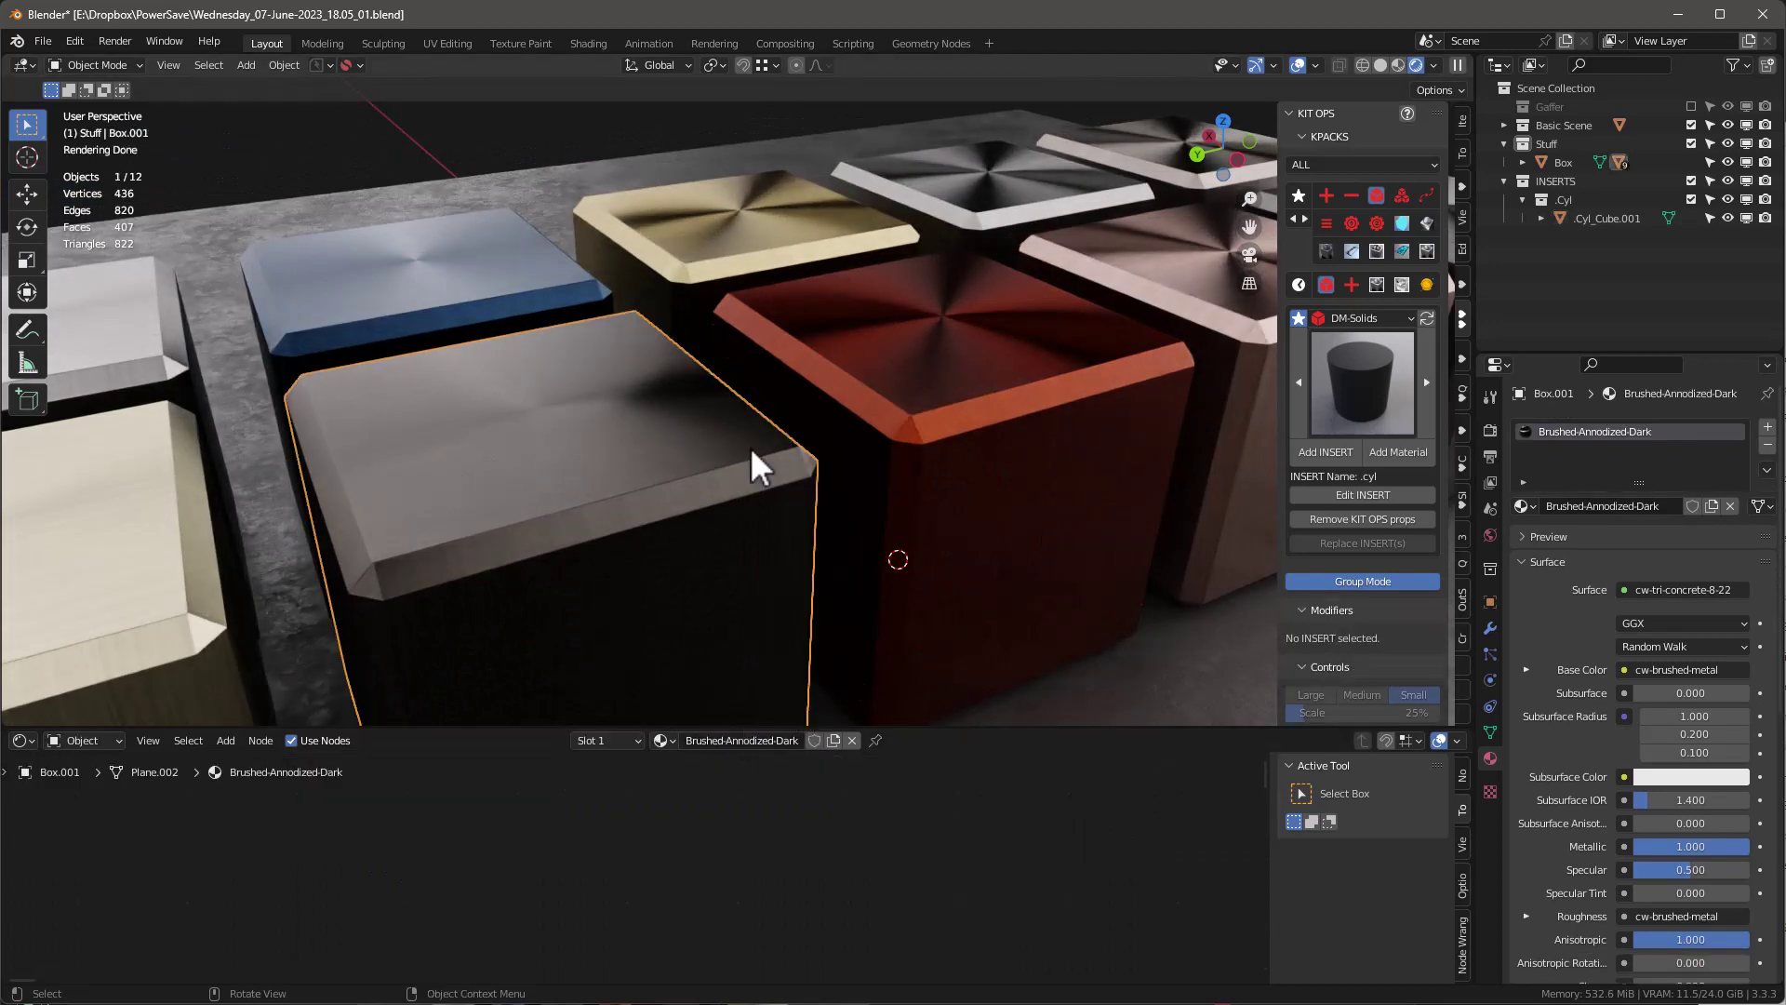
{"action": "scroll", "coordinate": [688, 507], "scroll_direction": "down", "scroll_amount": 2}
{"action": "left_click", "coordinate": [486, 325]}
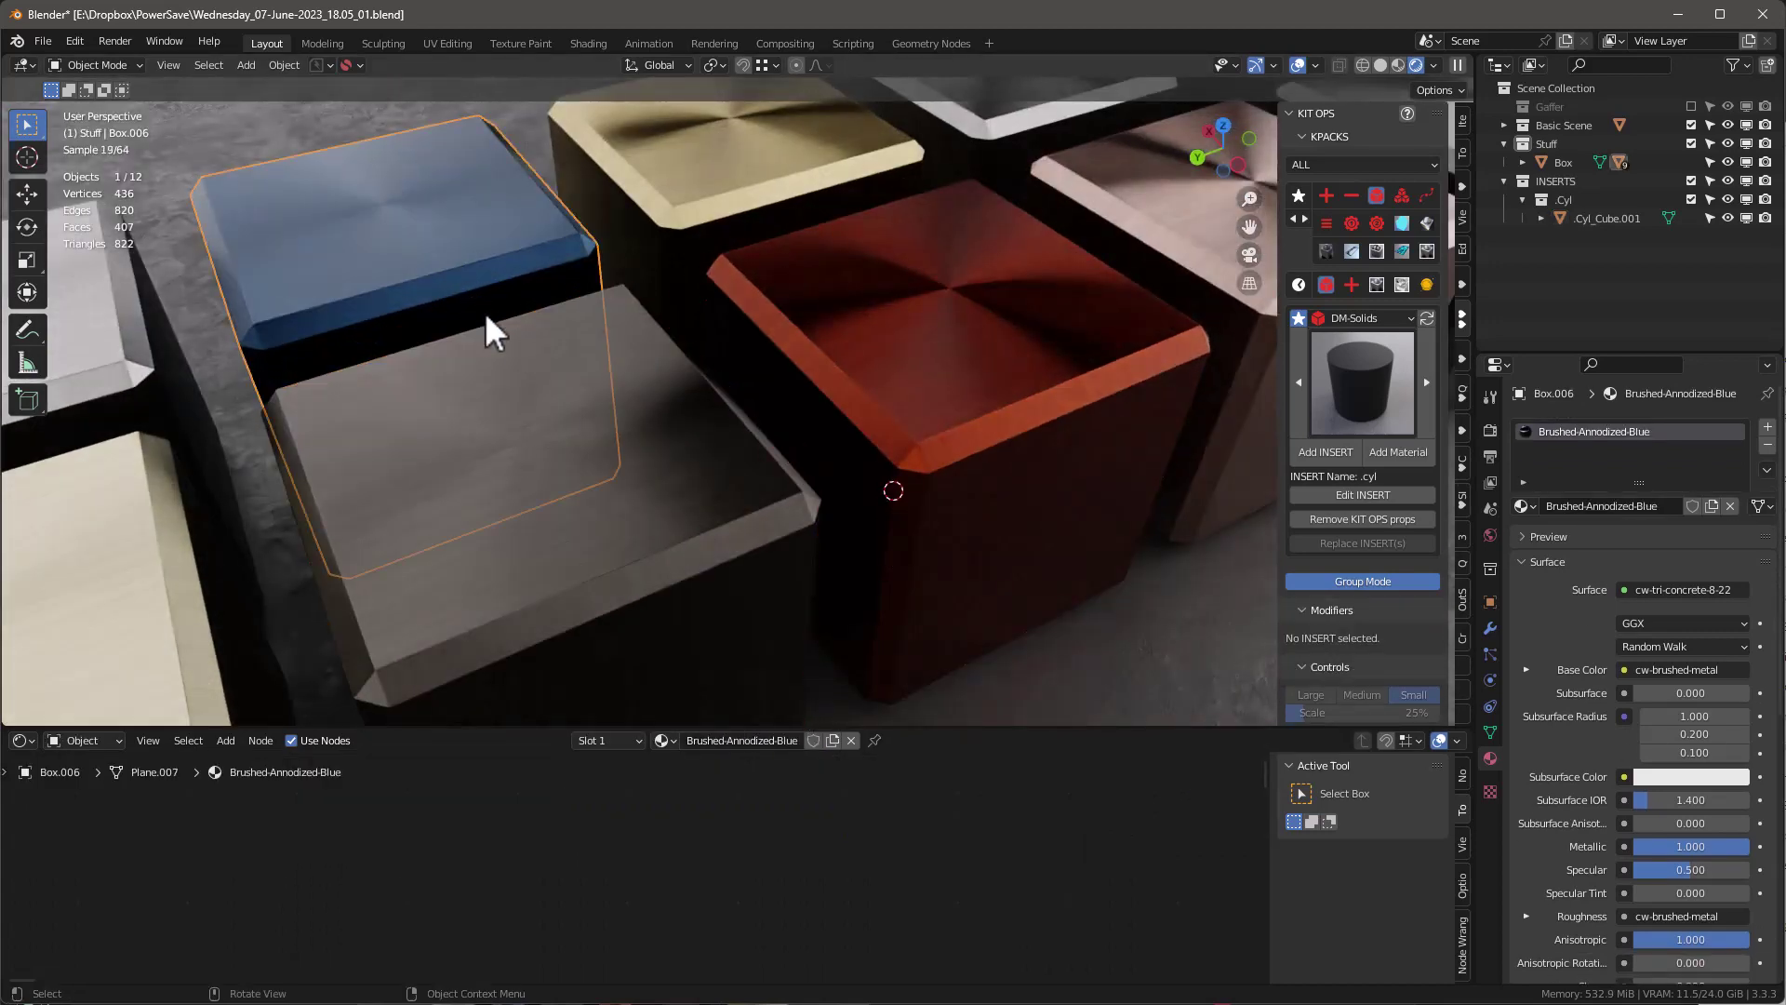
{"action": "left_click", "coordinate": [961, 362]}
{"action": "scroll", "coordinate": [996, 390], "scroll_direction": "down", "scroll_amount": 2}
{"action": "left_click", "coordinate": [685, 321]}
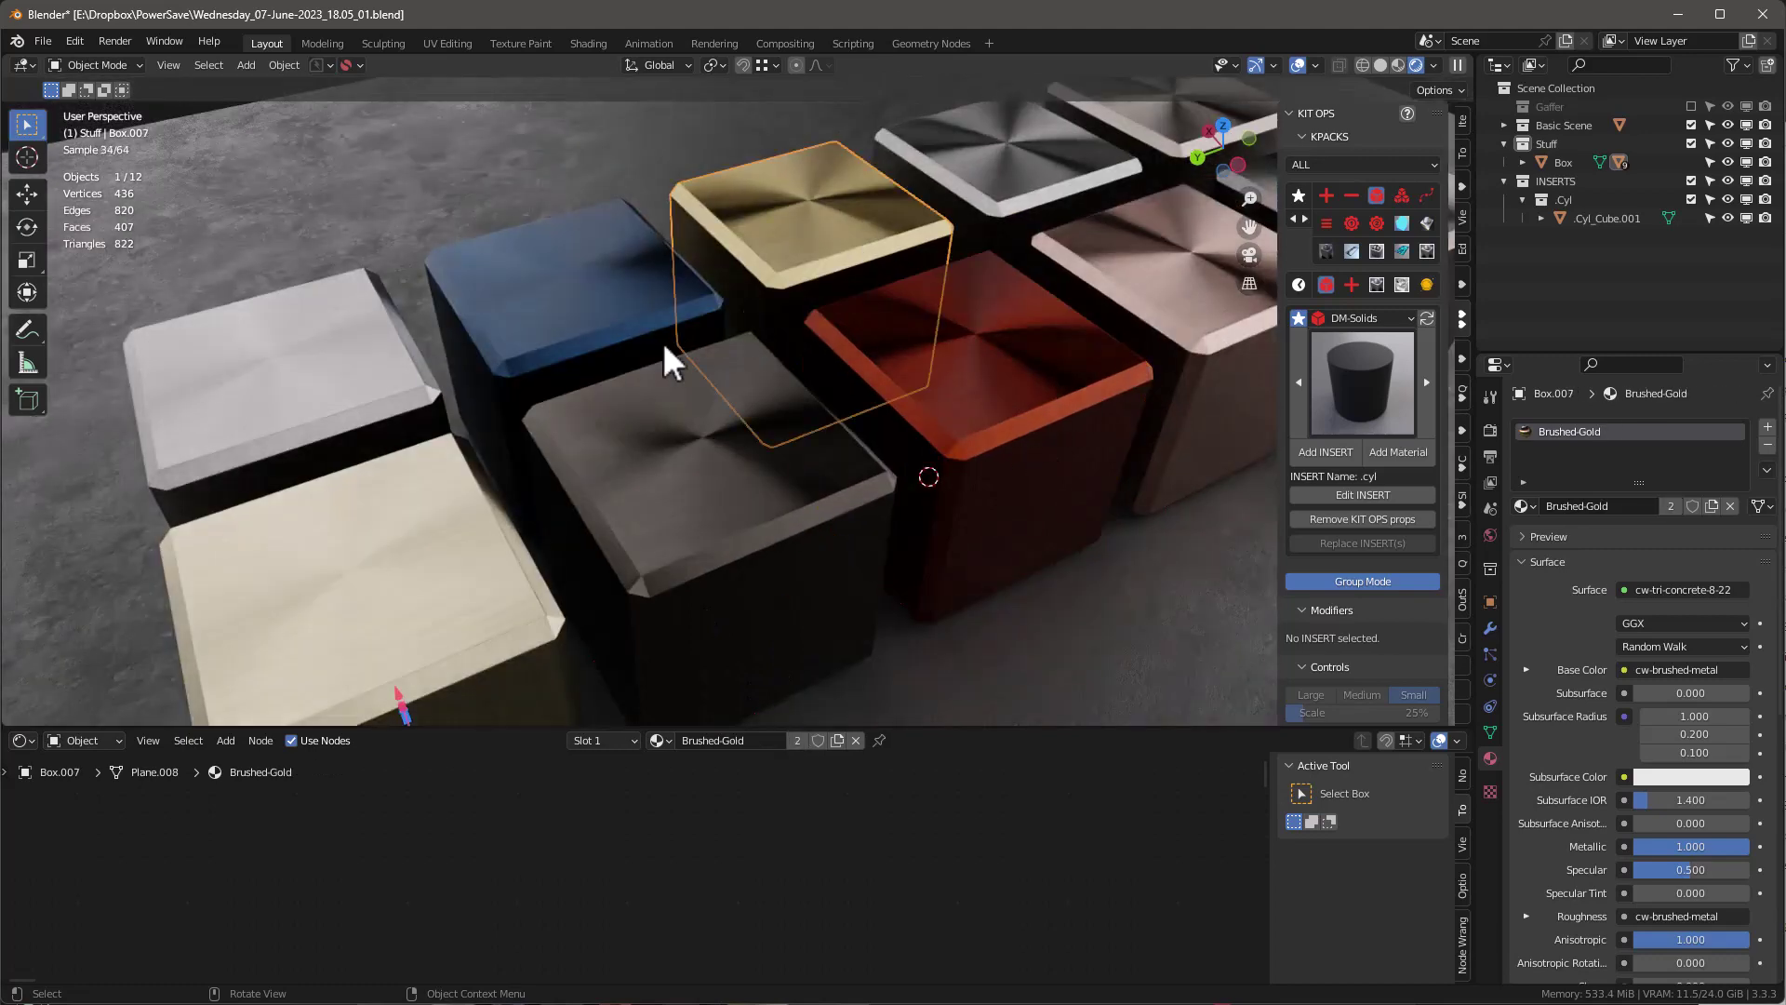
{"action": "left_click", "coordinate": [365, 577]}
{"action": "left_click", "coordinate": [318, 367]}
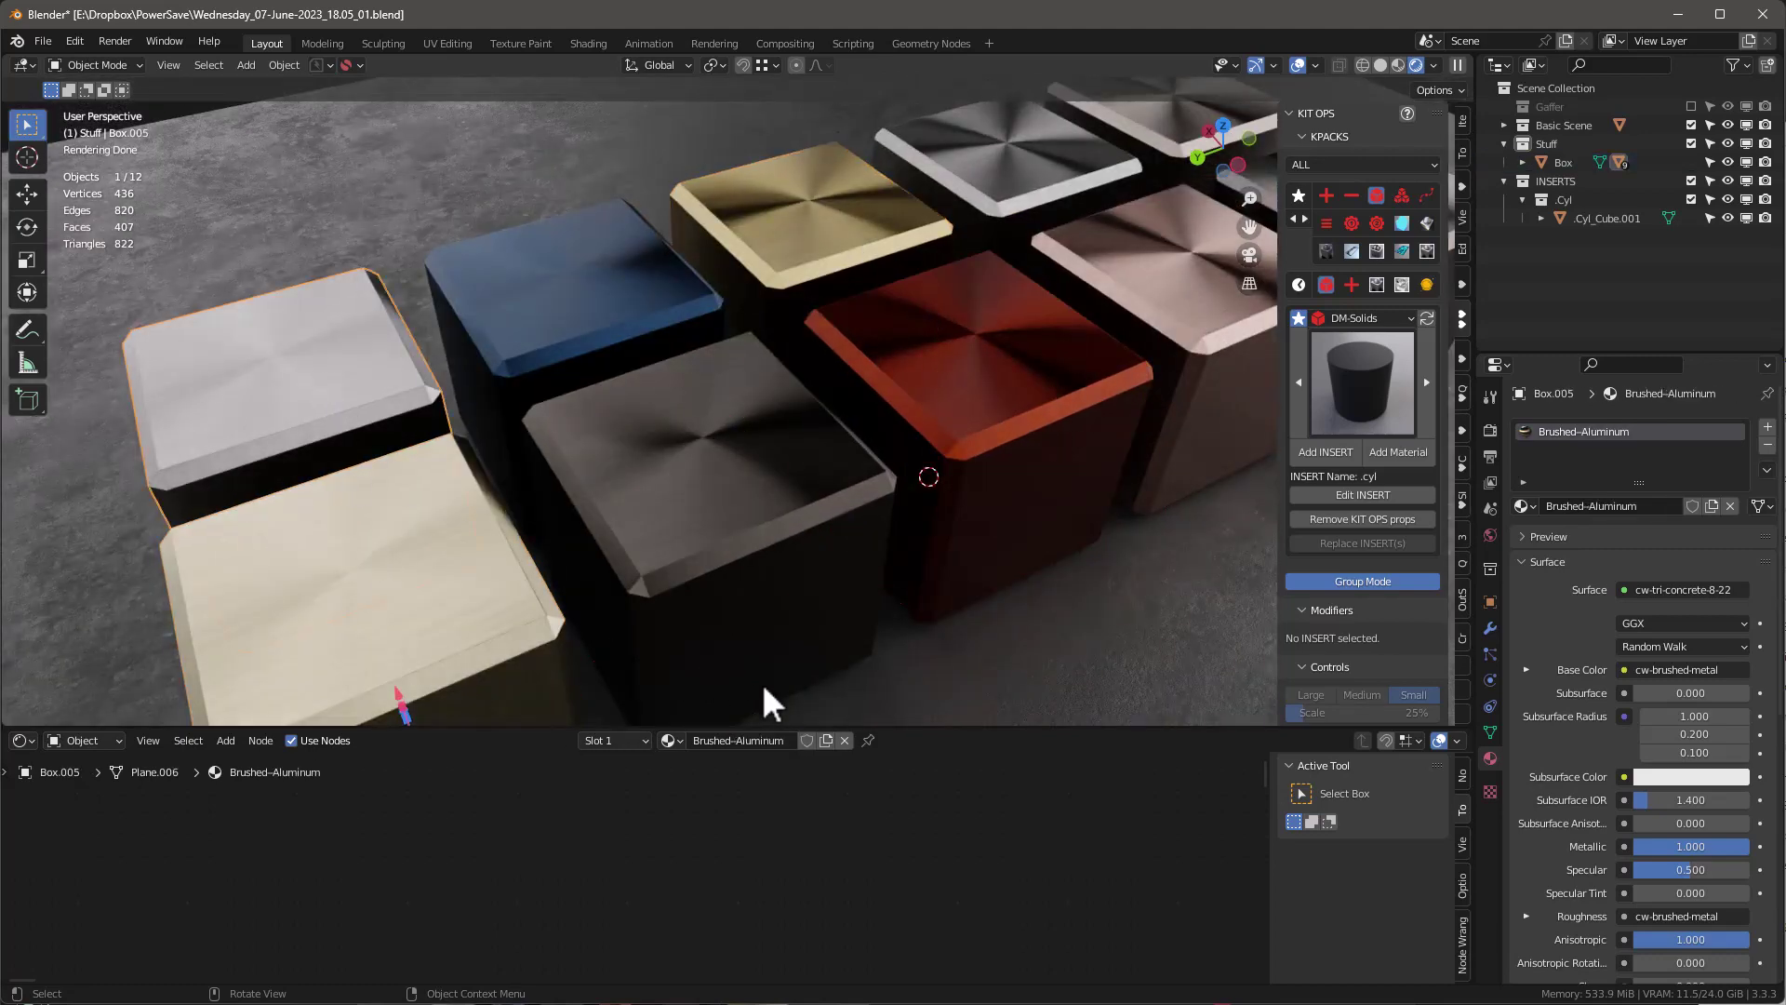
- Inspect the brushed materials on the copper, titanium, dark grey and chrome cubes at the far end of the group
{"action": "mouse_move", "coordinate": [968, 461]}
{"action": "middle_mouse_down", "text": "shift"}
{"action": "mouse_move", "coordinate": [690, 603]}
{"action": "mouse_move", "coordinate": [542, 627]}
{"action": "middle_mouse_up", "text": "shift"}
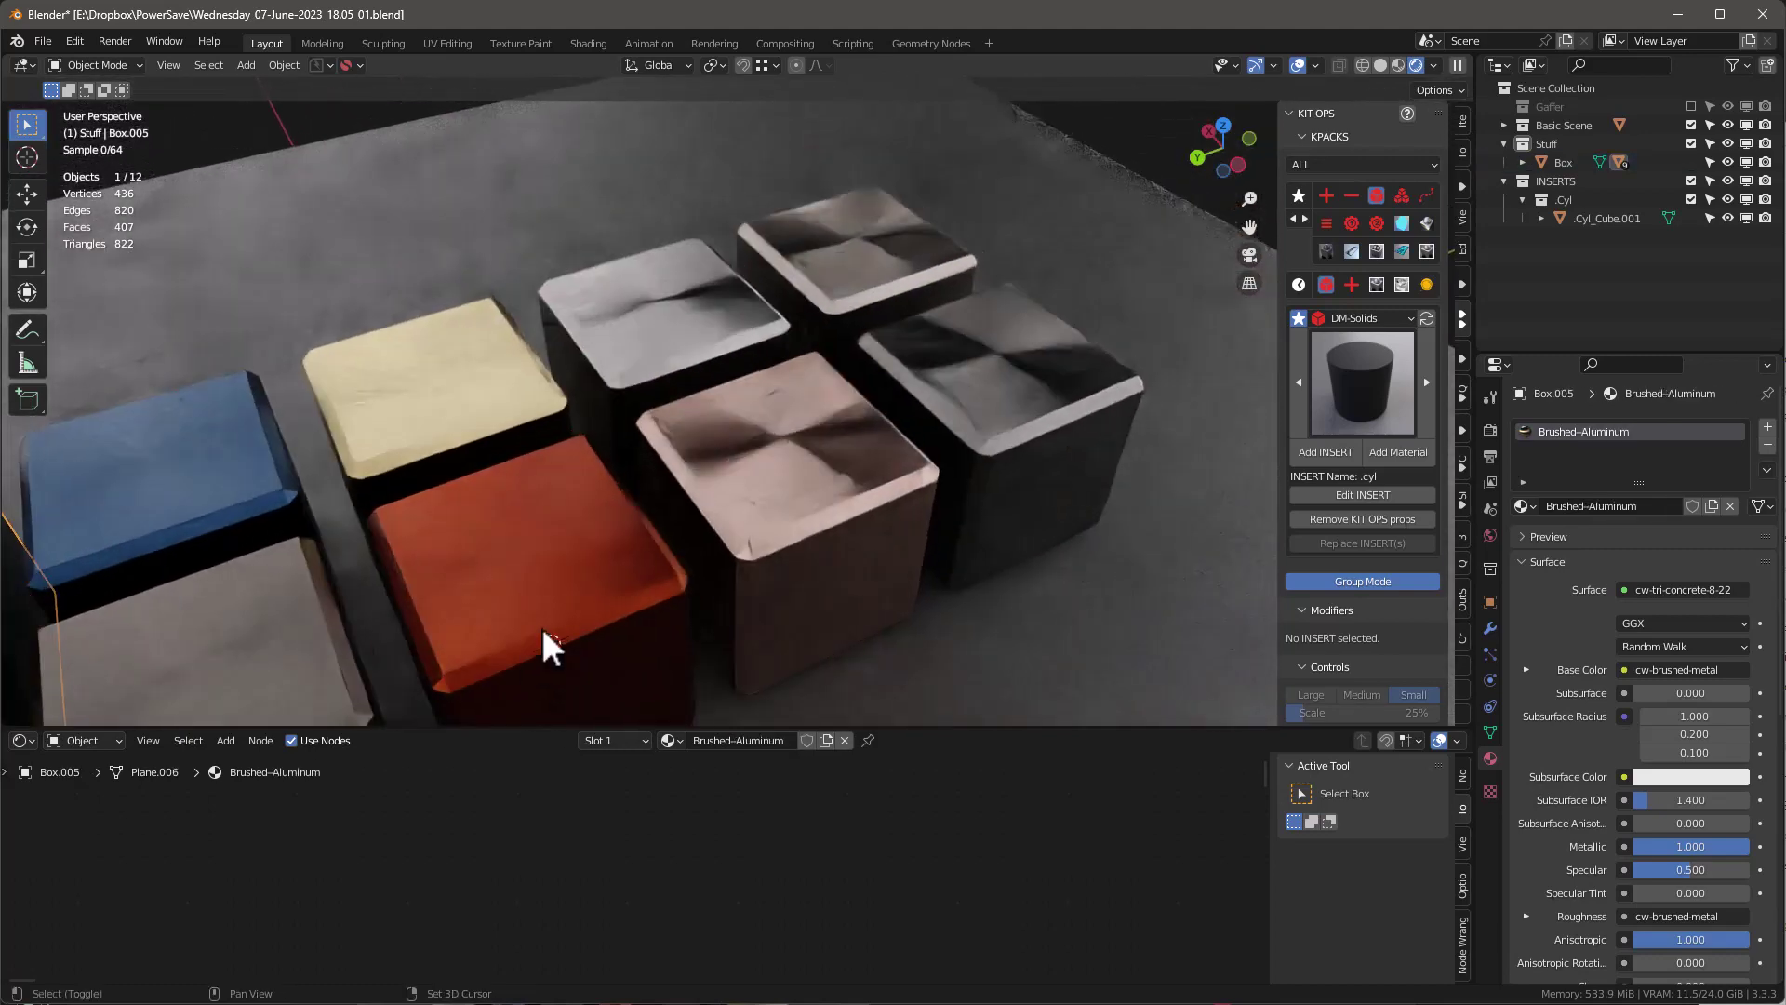
{"action": "left_click", "coordinate": [750, 486]}
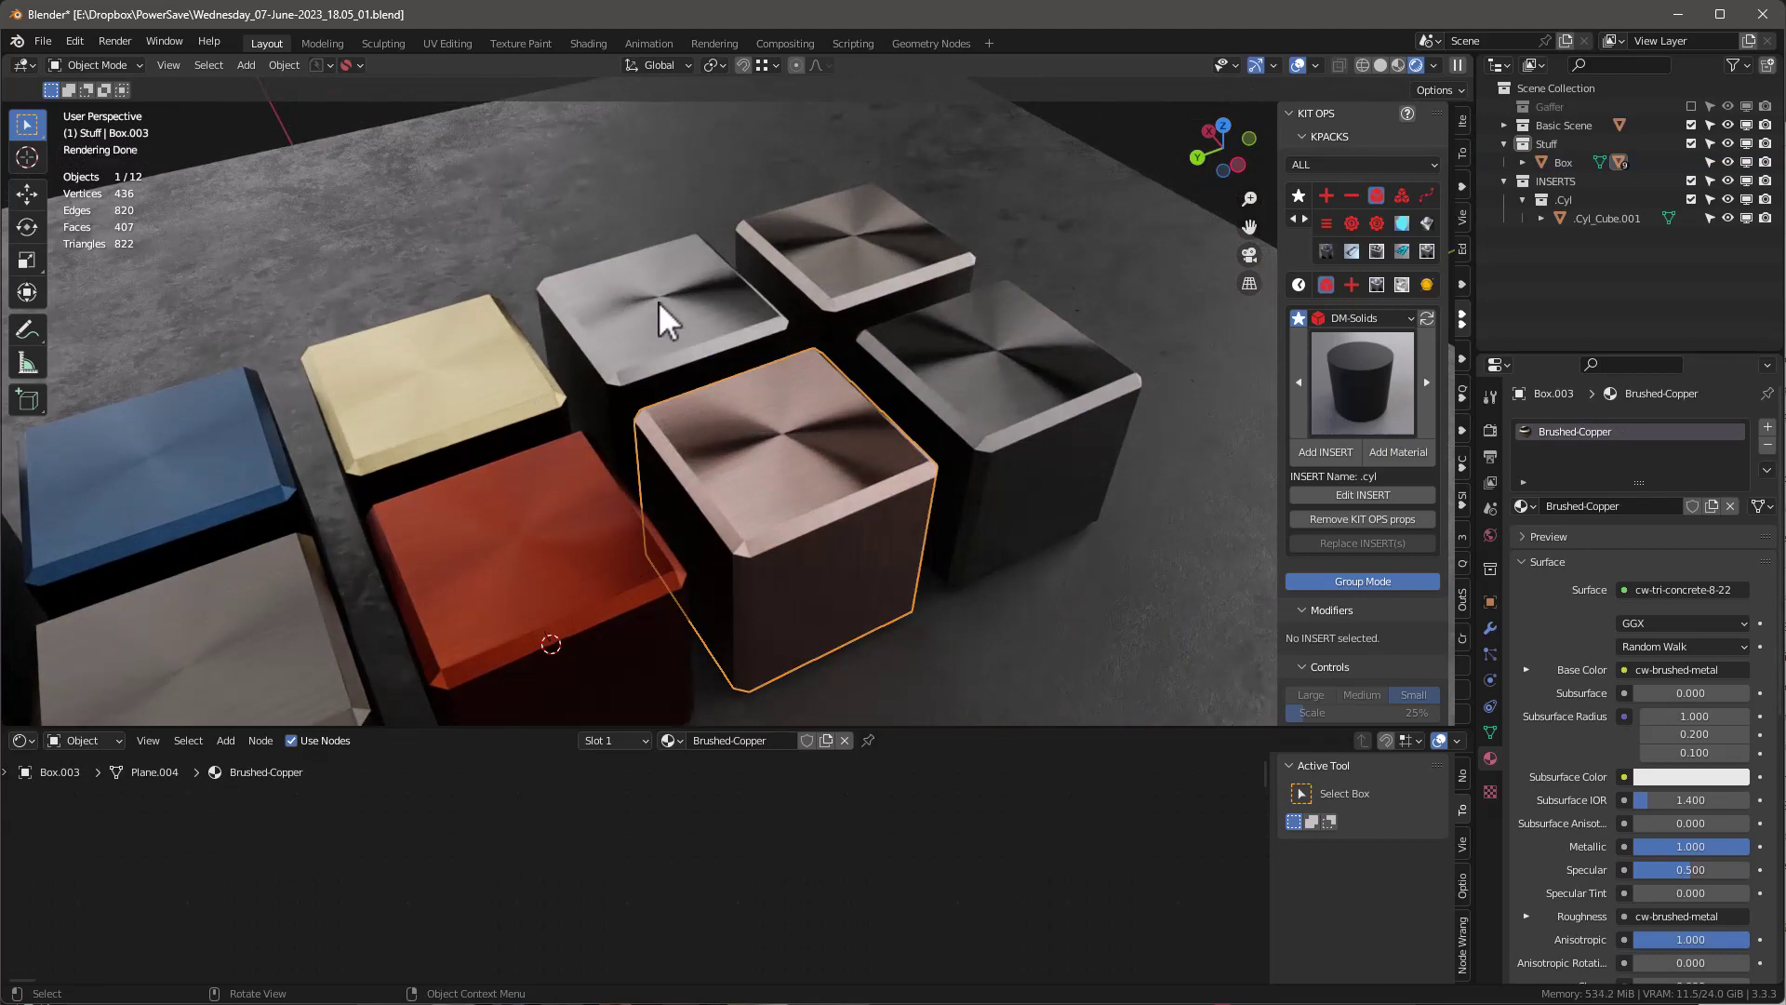
{"action": "left_click", "coordinate": [850, 270]}
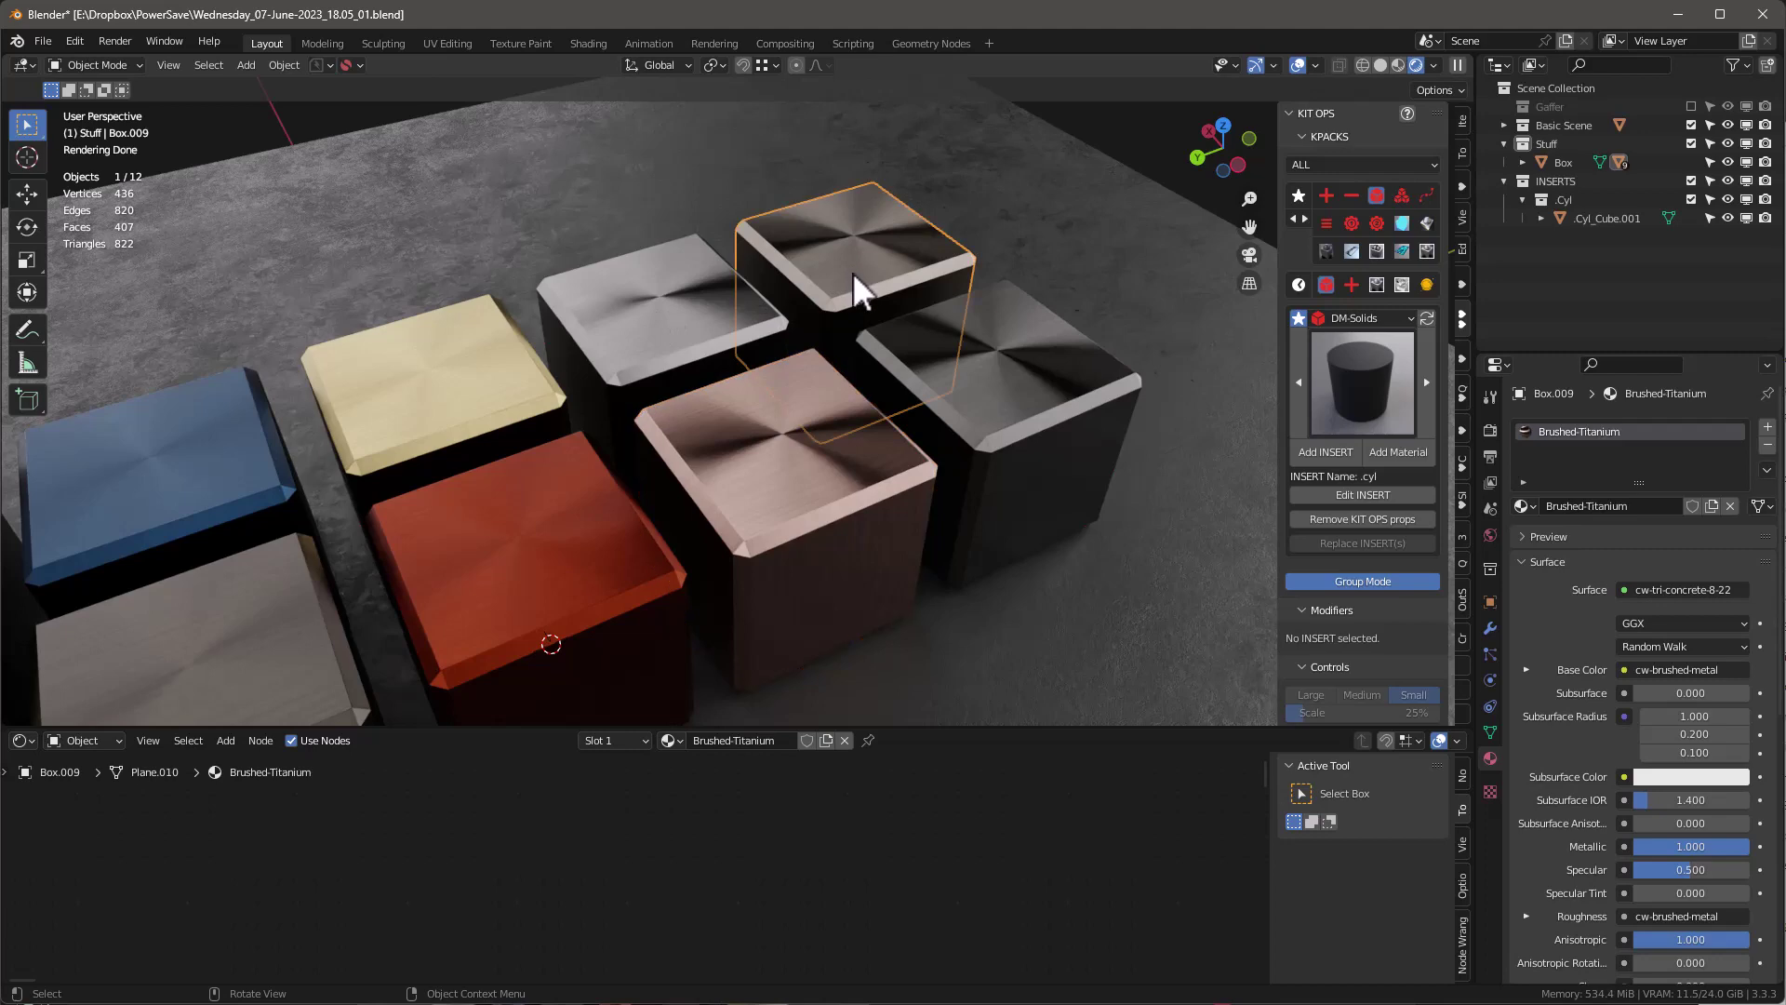
{"action": "left_click", "coordinate": [1026, 371]}
{"action": "left_click", "coordinate": [714, 319]}
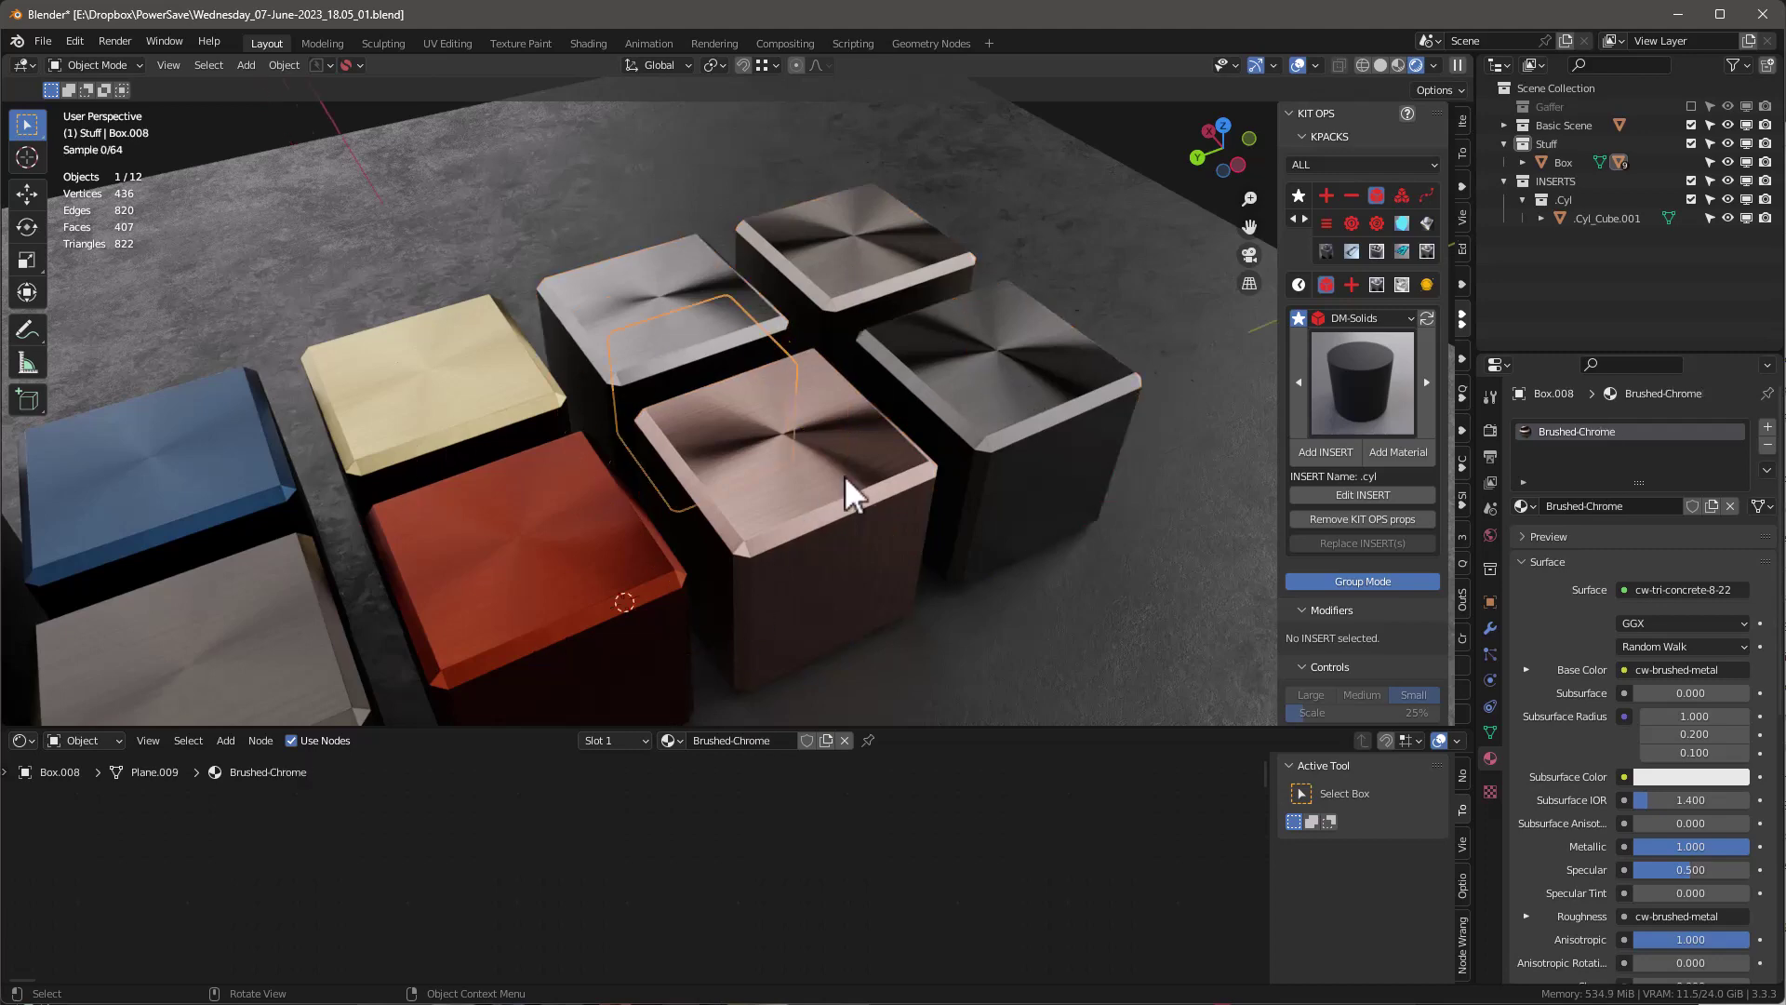
- Select the brass cube and enlarge the shader node editor to show the cw-brushed-metal group's settings up close
{"action": "scroll", "coordinate": [841, 493], "scroll_direction": "down", "scroll_amount": 4}
{"action": "mouse_move", "coordinate": [800, 626]}
{"action": "middle_mouse_down"}
{"action": "mouse_move", "coordinate": [790, 536]}
{"action": "mouse_move", "coordinate": [765, 520]}
{"action": "mouse_move", "coordinate": [698, 538]}
{"action": "mouse_move", "coordinate": [804, 511]}
{"action": "mouse_move", "coordinate": [722, 551]}
{"action": "mouse_move", "coordinate": [723, 517]}
{"action": "middle_mouse_up"}
{"action": "scroll", "coordinate": [652, 502], "scroll_direction": "down", "scroll_amount": 3}
{"action": "left_click", "coordinate": [465, 651]}
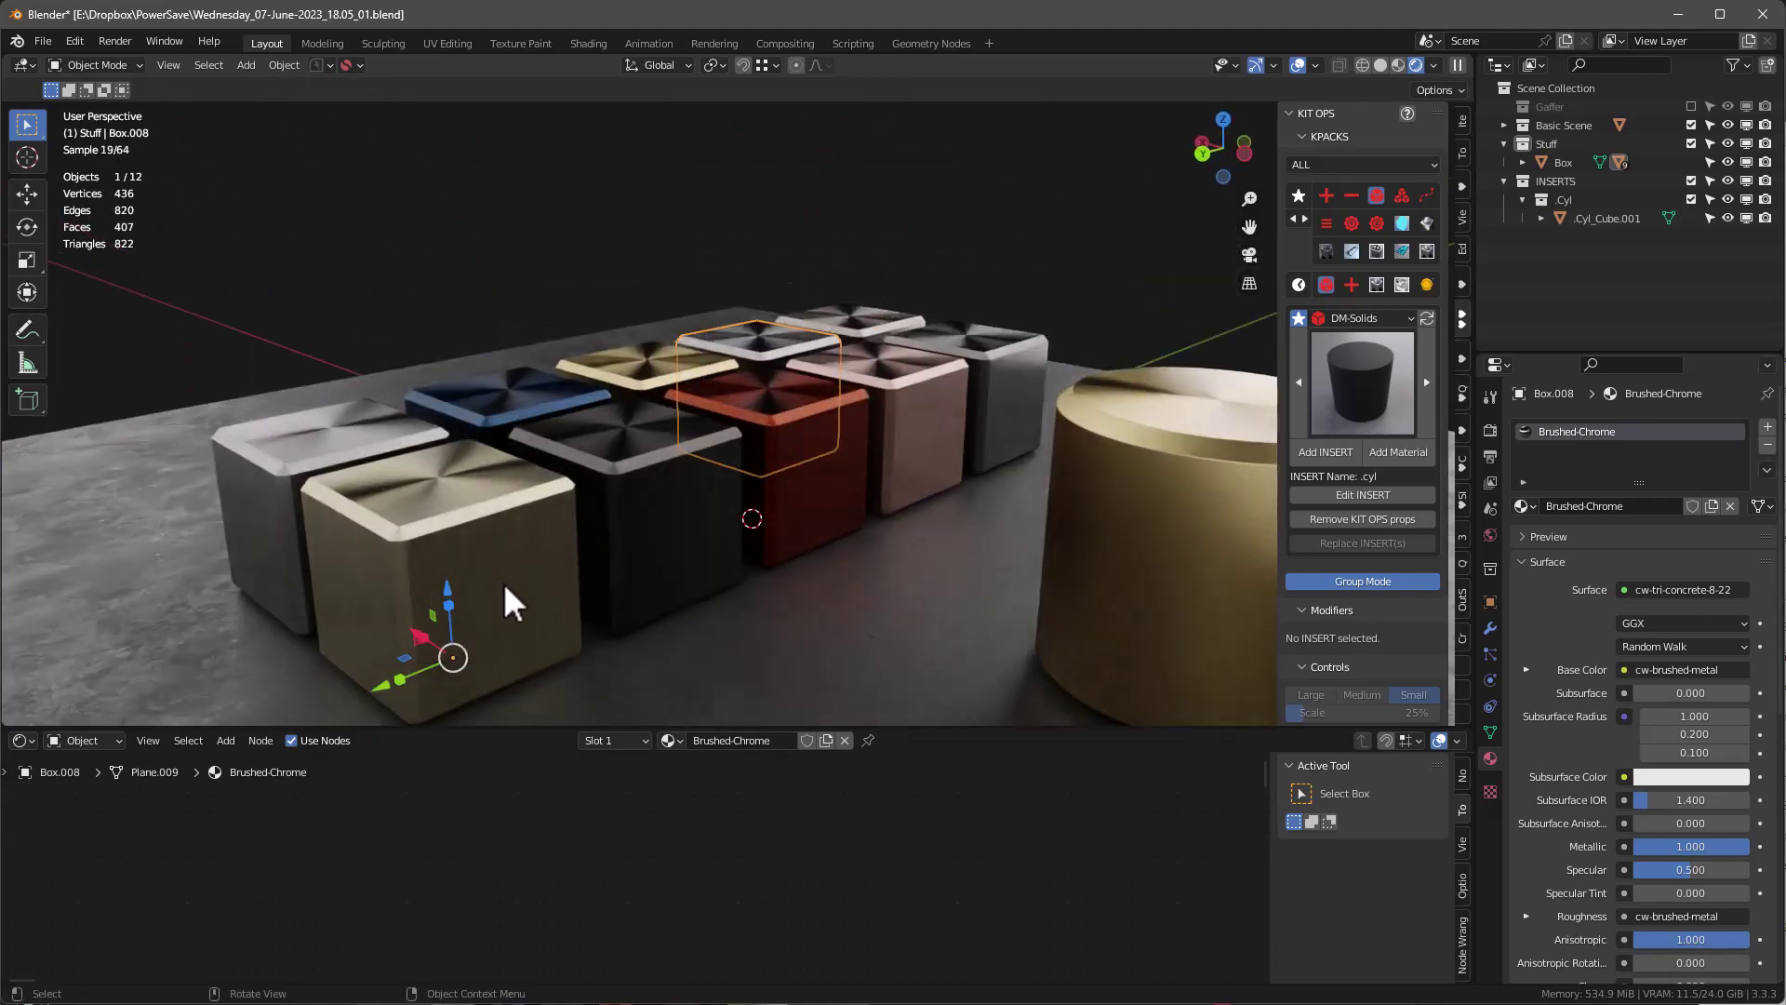
{"action": "scroll", "coordinate": [504, 583], "scroll_direction": "up", "scroll_amount": 3}
{"action": "key", "text": "Home"}
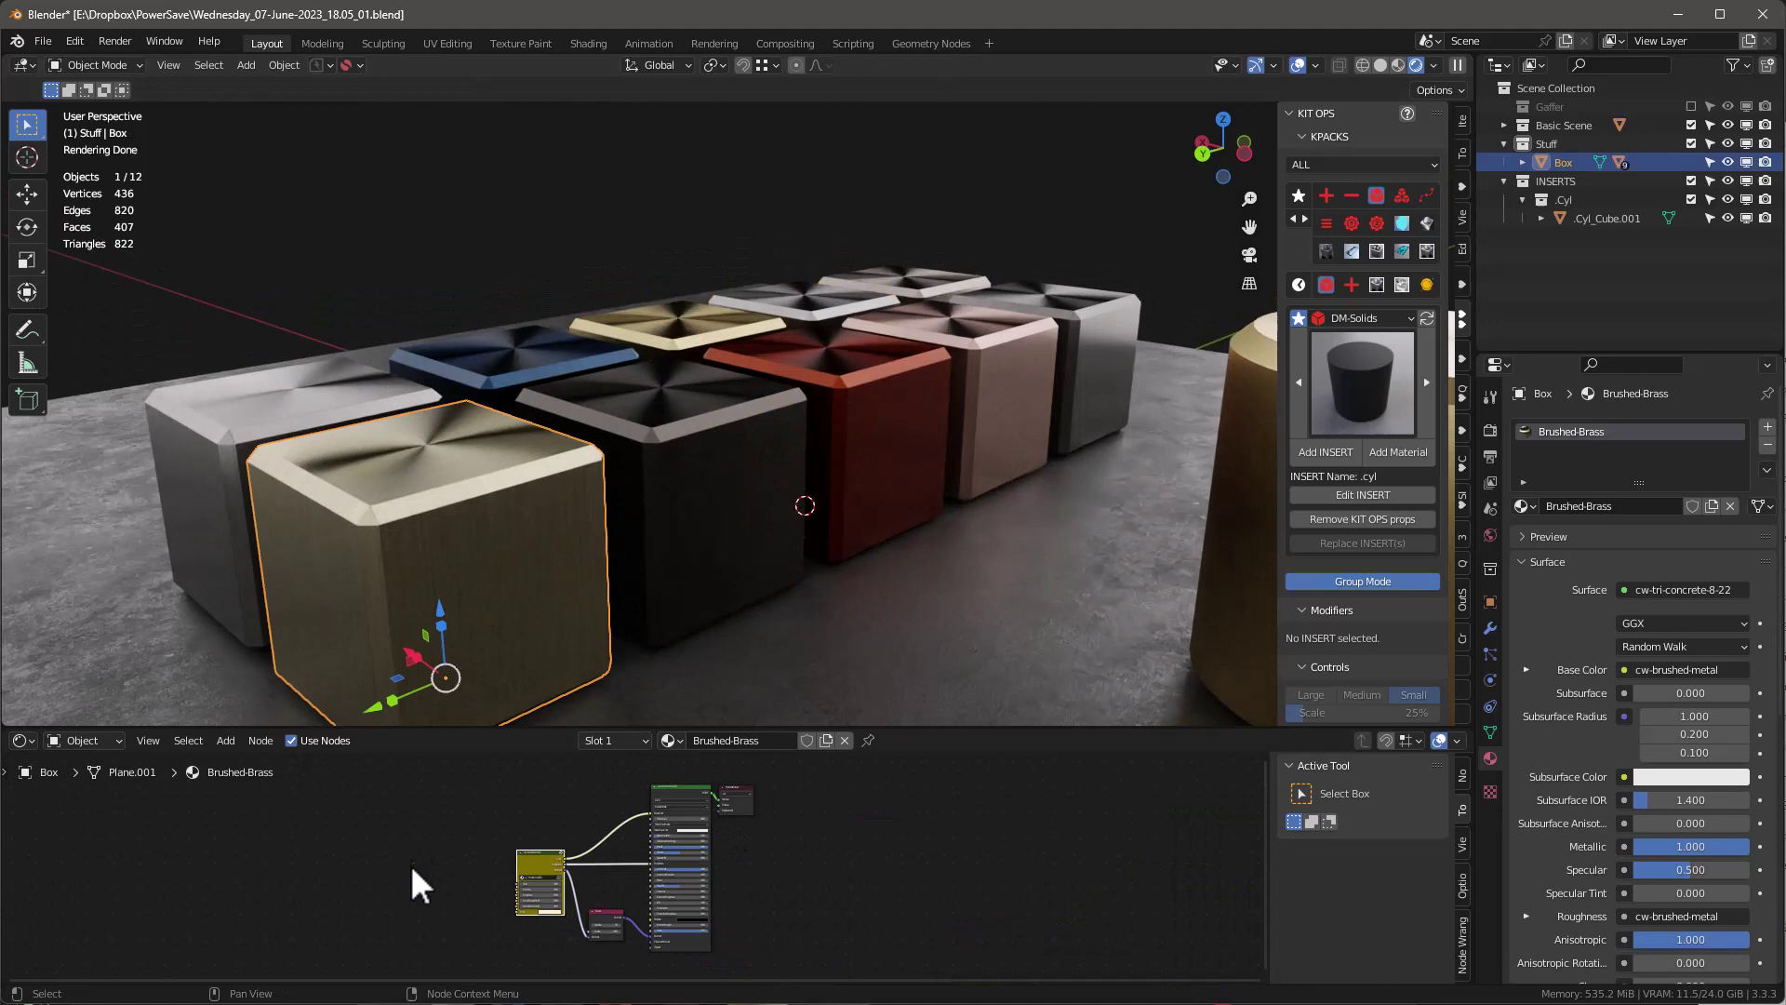
{"action": "scroll", "coordinate": [429, 859], "scroll_direction": "up", "scroll_amount": 5}
{"action": "left_click_drag", "start_coordinate": [521, 727], "coordinate": [602, 404]}
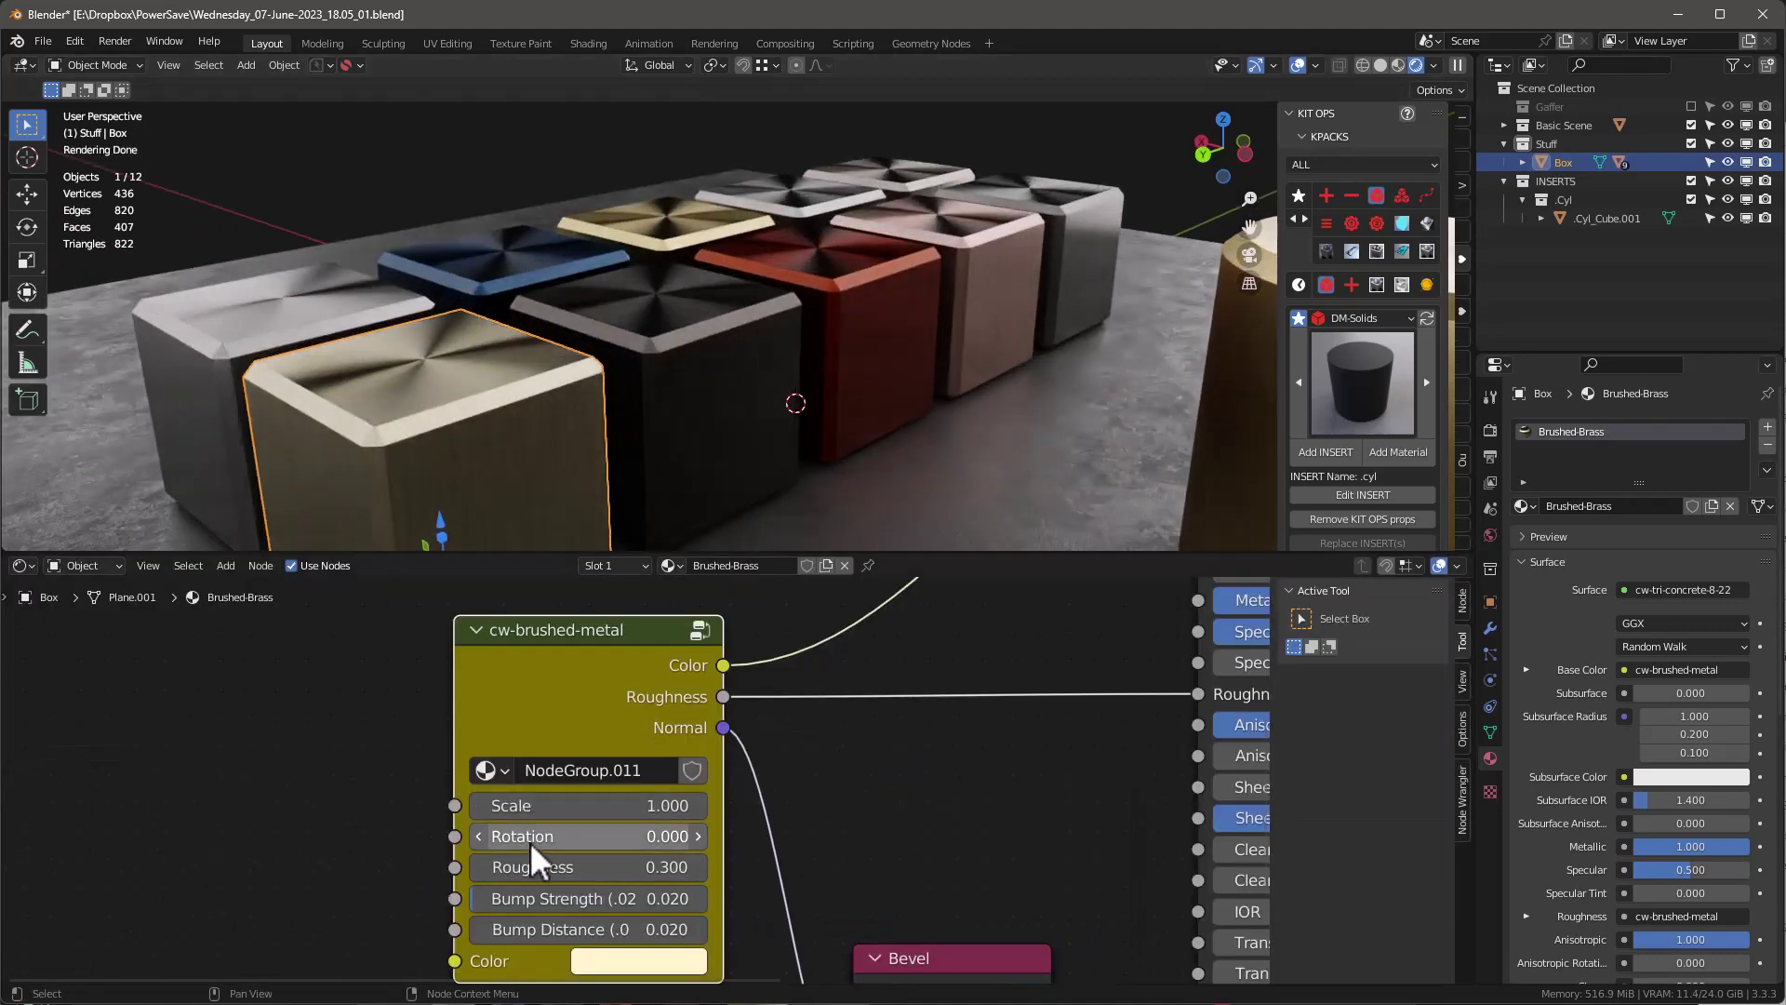
- Set the cw-brushed-metal node's Rotation to 90 on the brass cube and check the brushing direction on its sides
{"action": "left_click", "coordinate": [530, 842]}
{"action": "type", "text": "90"}
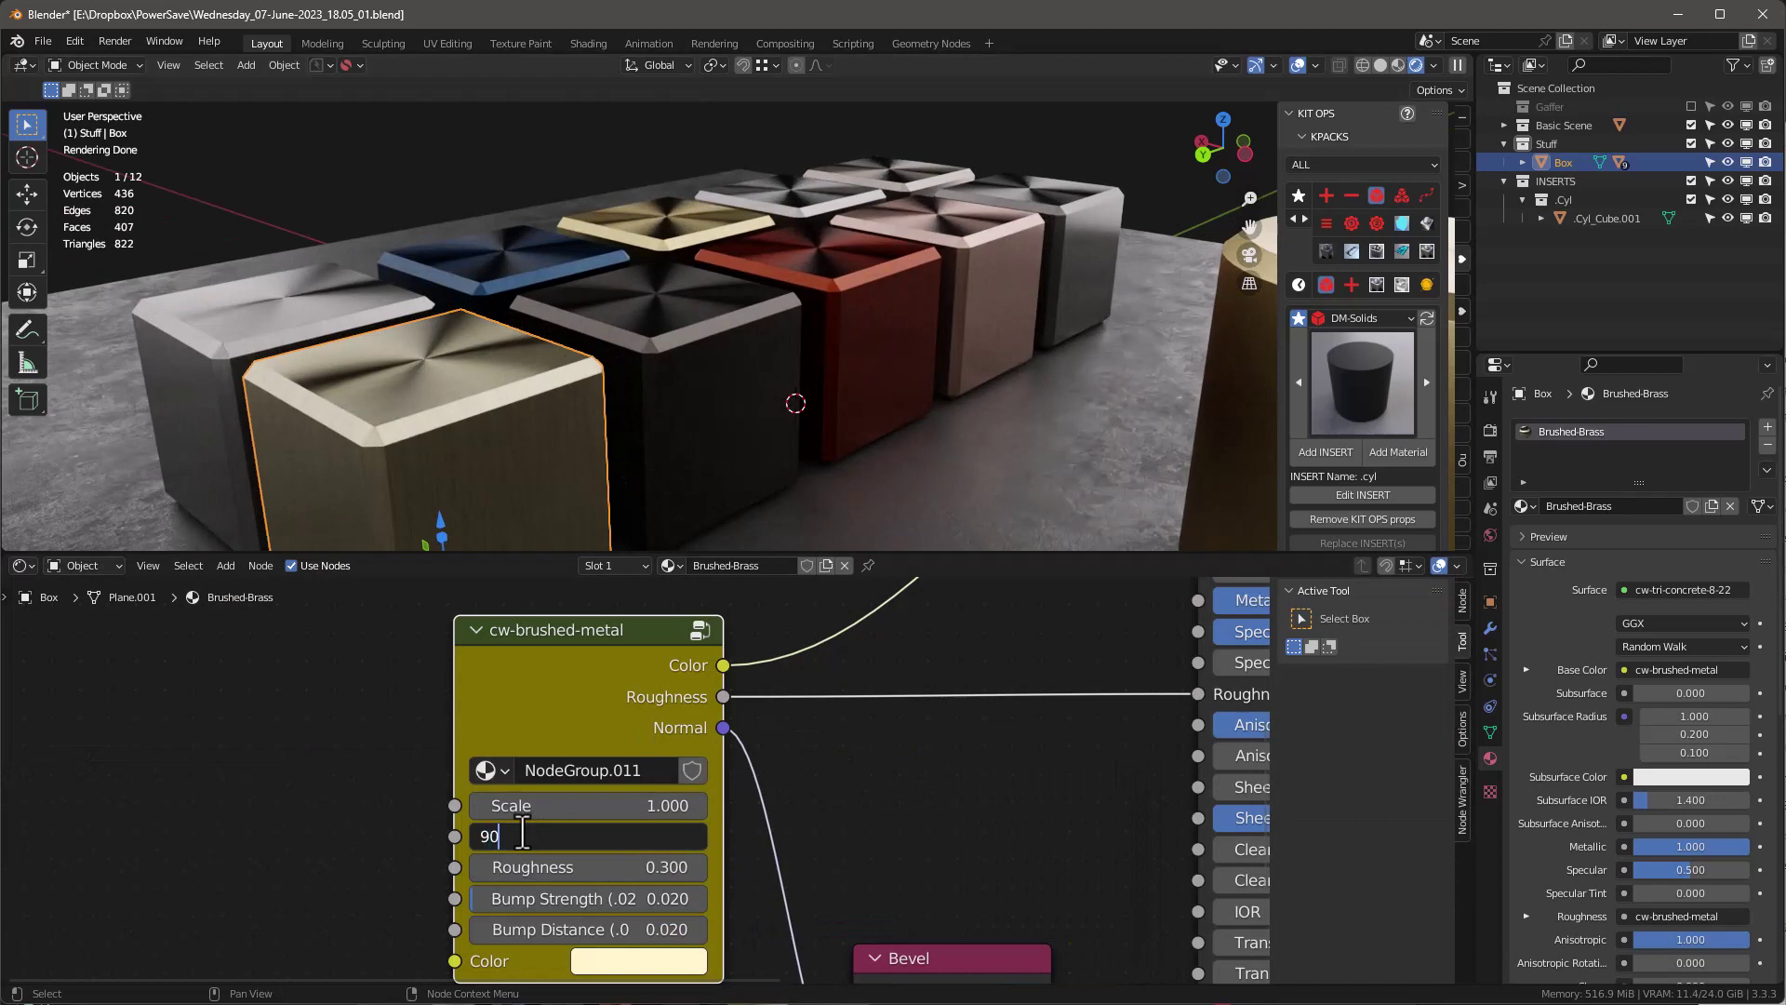
{"action": "key", "text": "Return"}
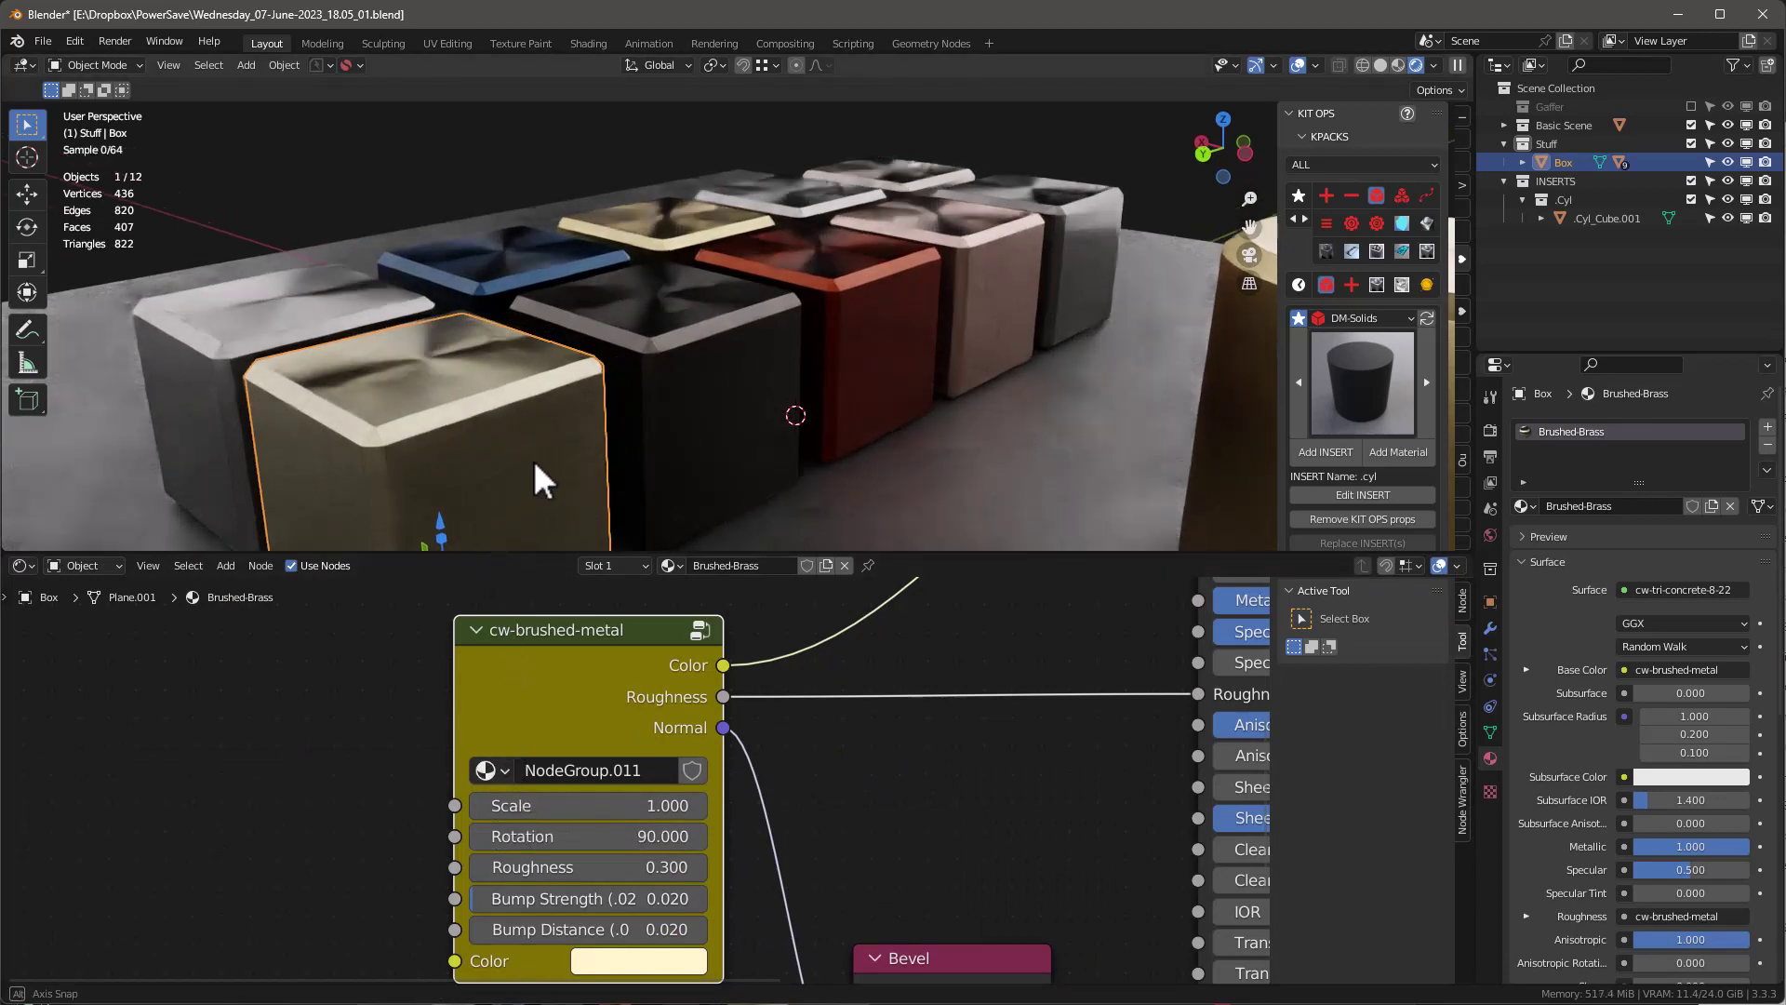
{"action": "middle_click_drag", "start_coordinate": [534, 458], "coordinate": [519, 401]}
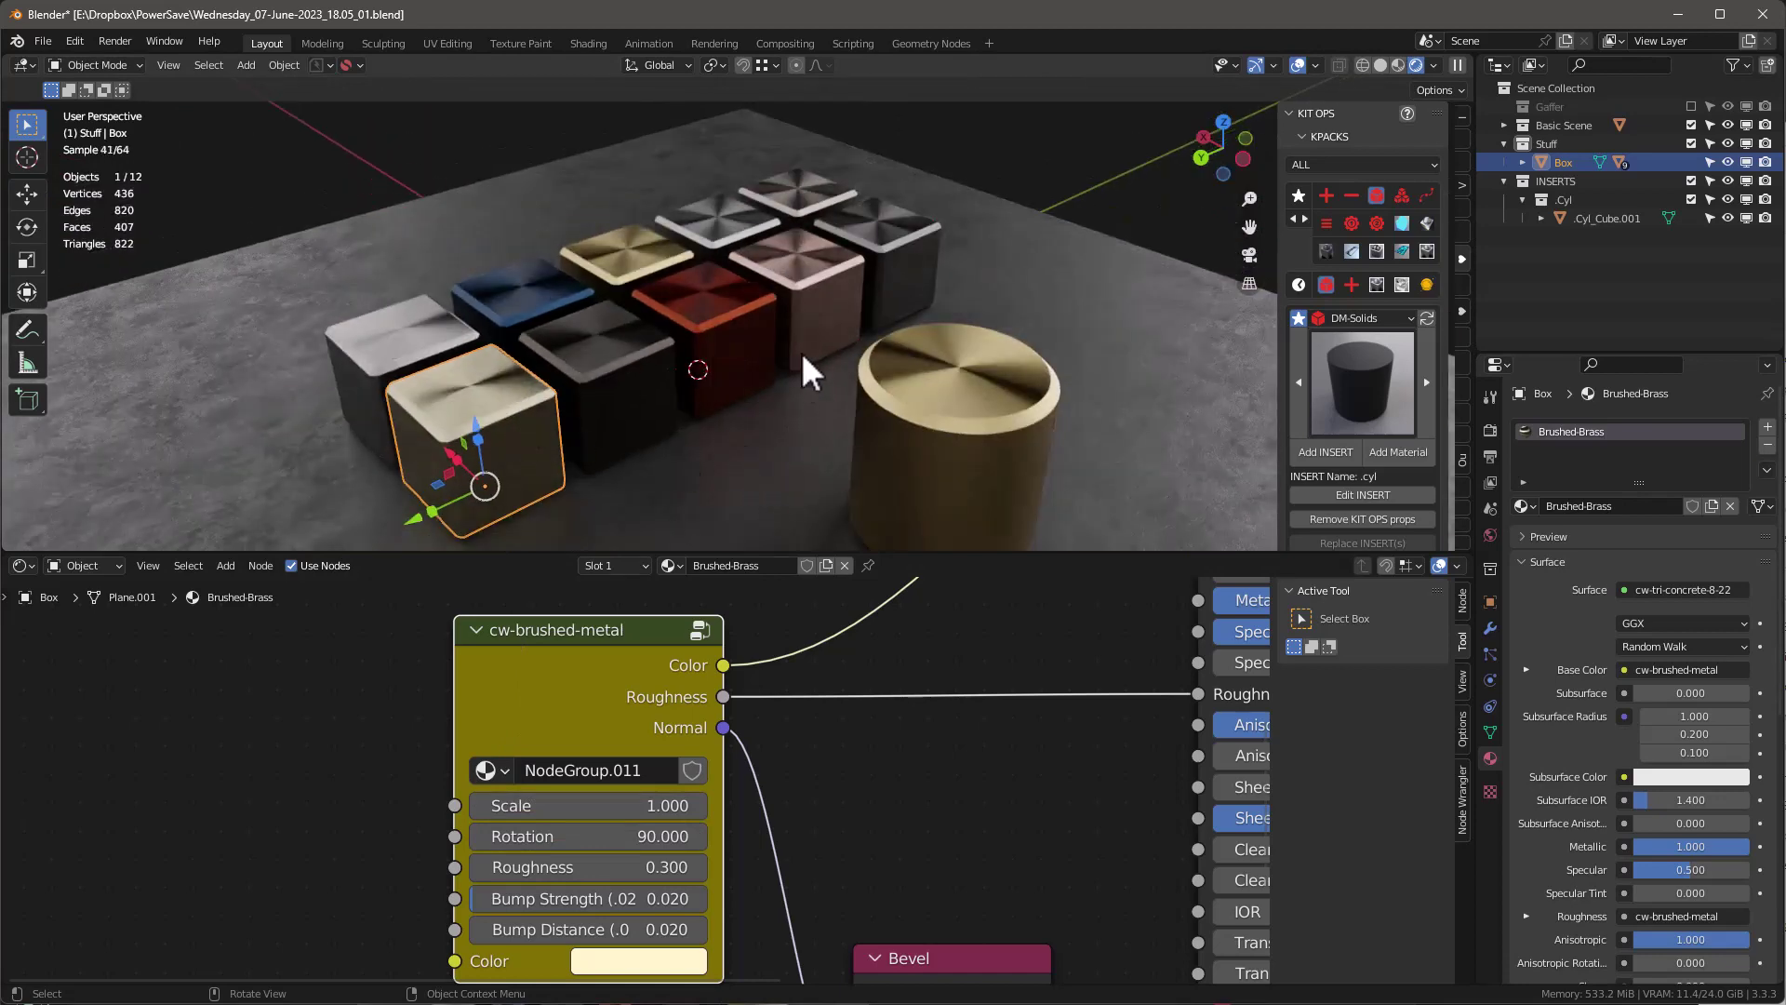
{"action": "middle_click_drag", "start_coordinate": [627, 445], "coordinate": [562, 387]}
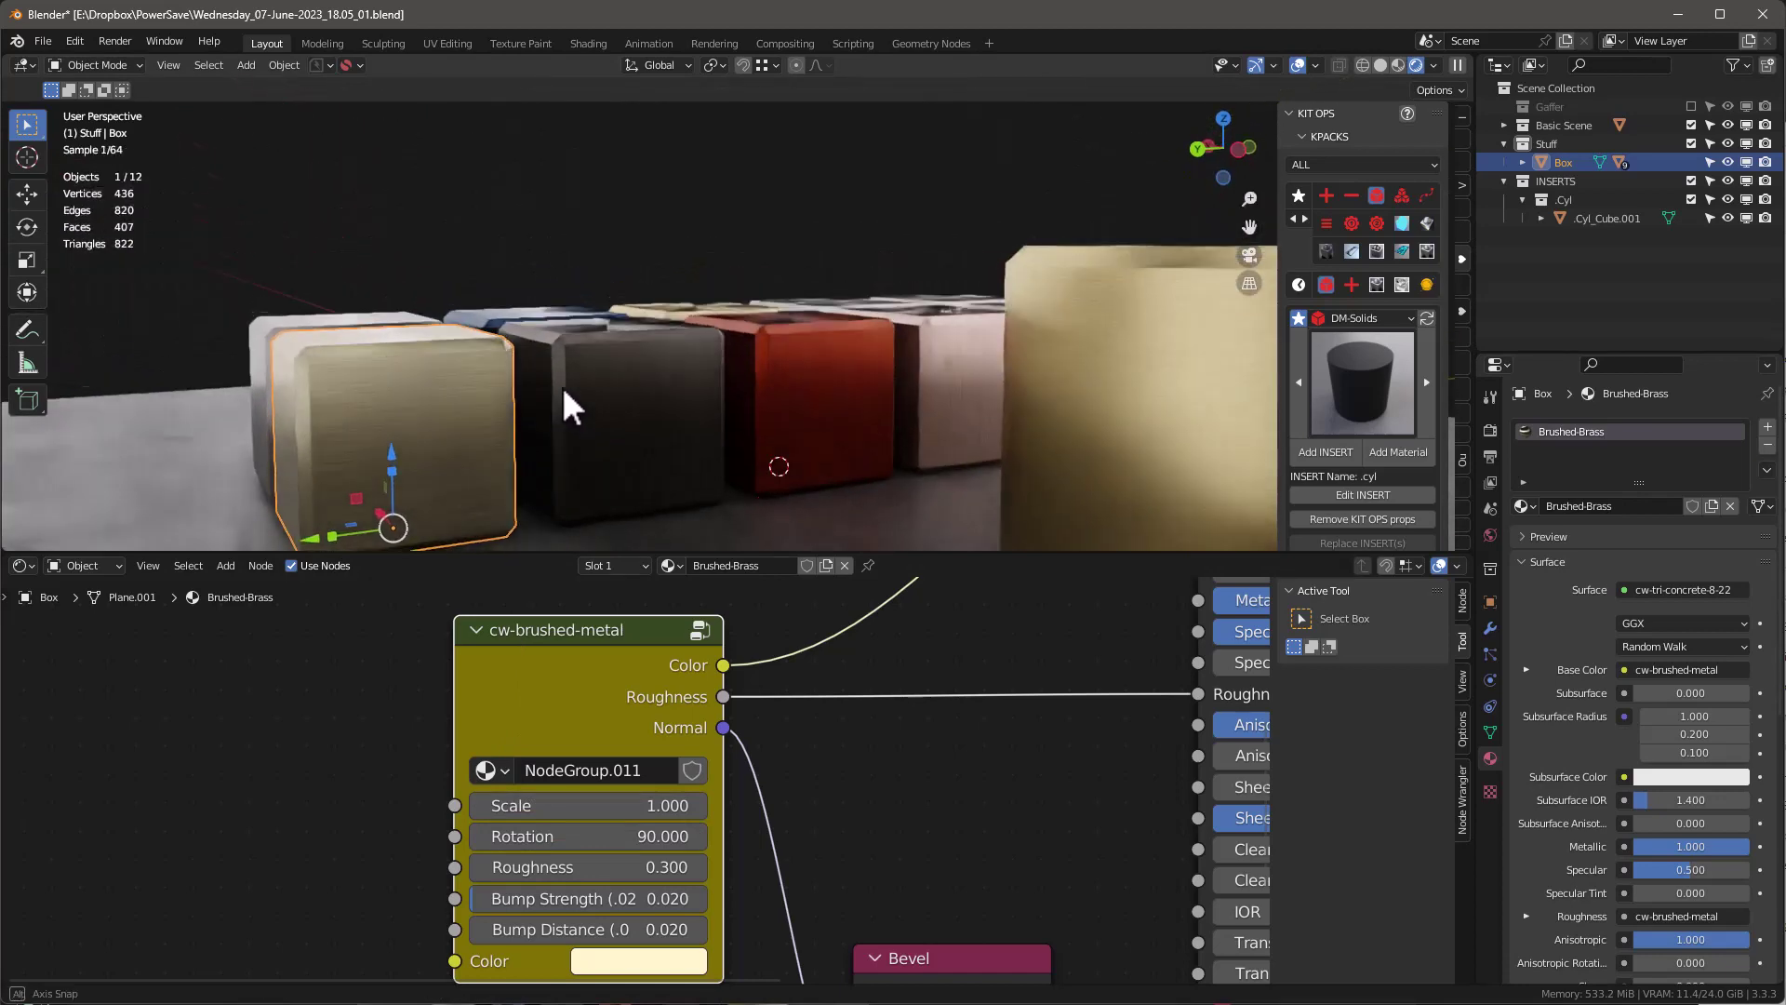
- Compare the brushed tops of the cubes and select the gold cylinder to show its material nodes
{"action": "middle_click_drag", "start_coordinate": [415, 411], "coordinate": [721, 440]}
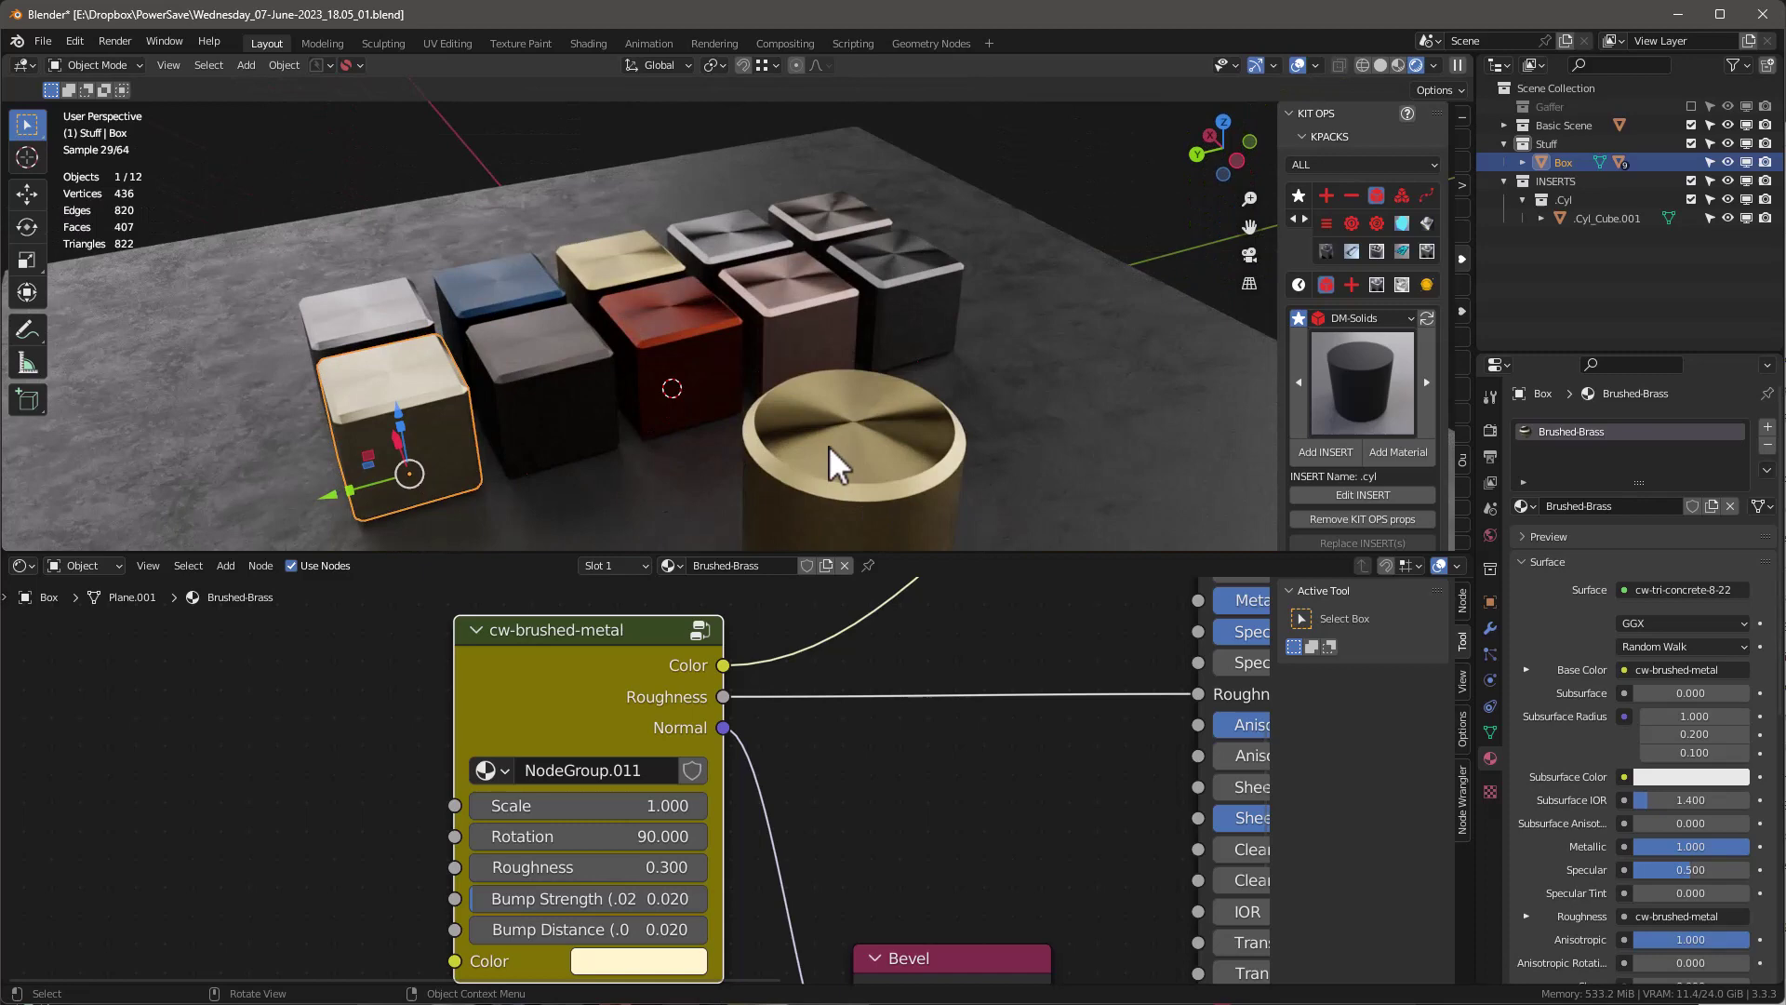
{"action": "scroll", "coordinate": [906, 782], "scroll_direction": "right", "scroll_amount": 5, "text": "ctrl"}
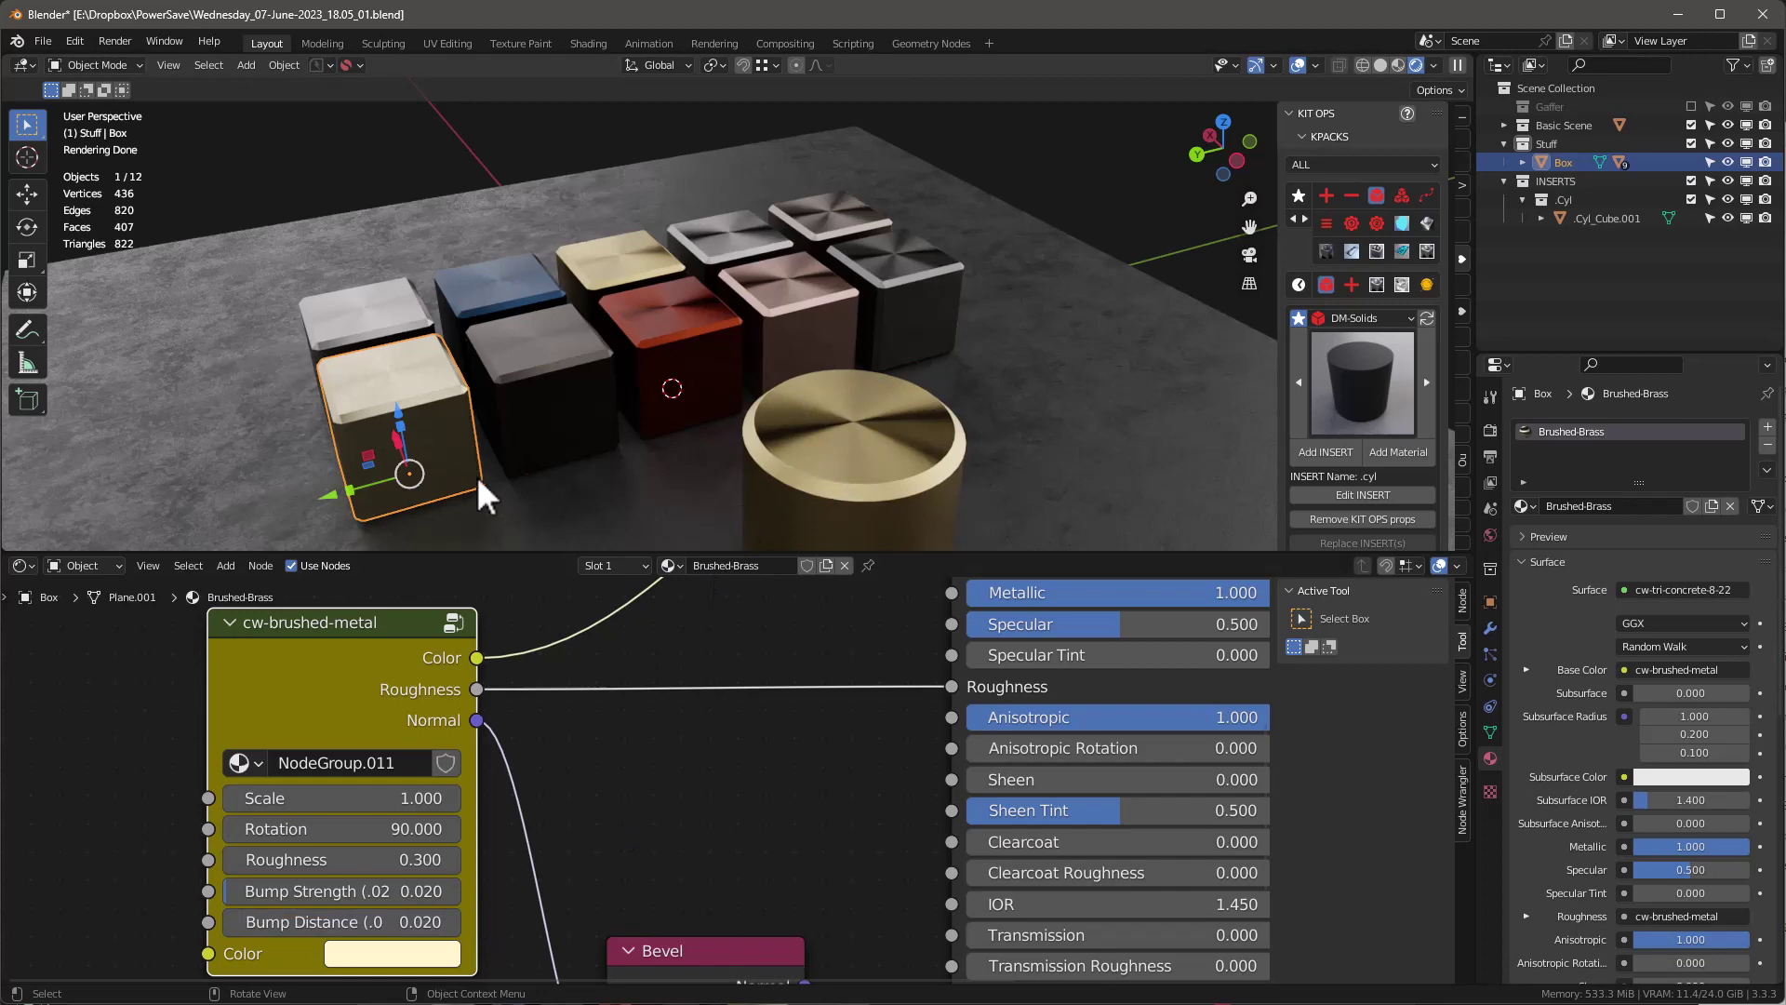
{"action": "middle_click_drag", "start_coordinate": [476, 476], "coordinate": [891, 381]}
{"action": "left_click", "coordinate": [894, 399]}
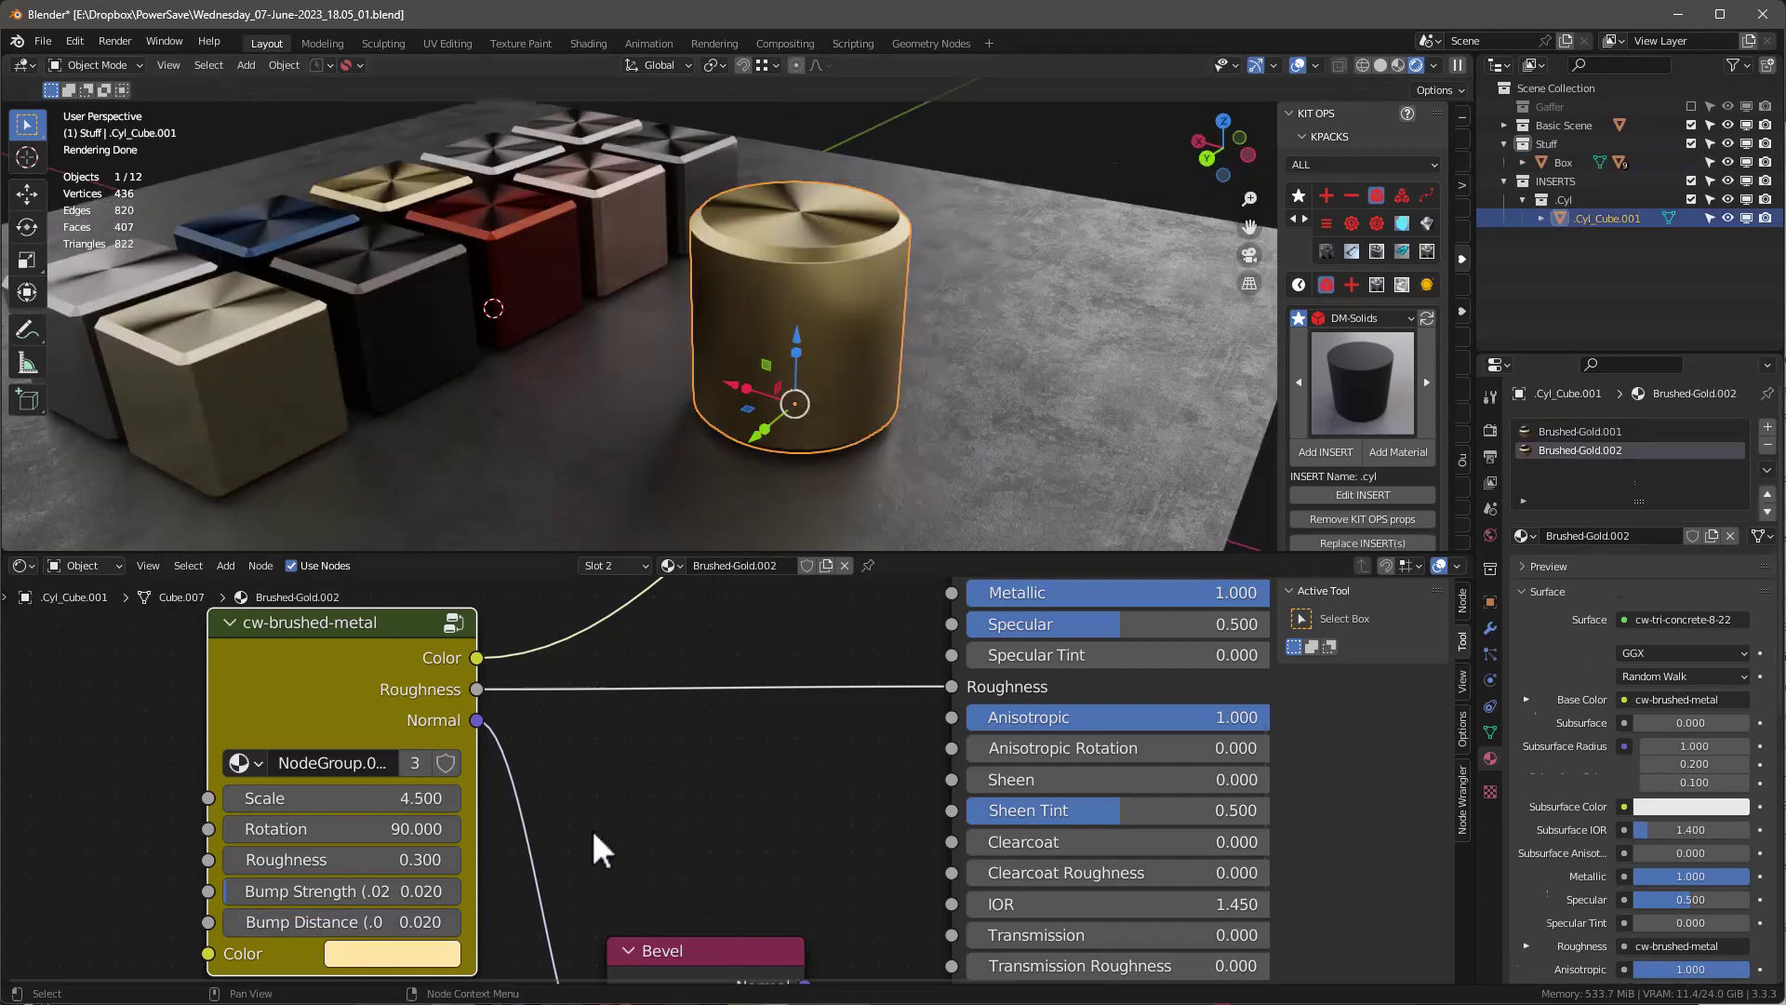
- Reset the cw-brushed-metal node's Roughness to 0 in Brushed-Gold.002 and examine the reflections on the cylinder's bevelled rim
{"action": "key", "text": "BackSpace"}
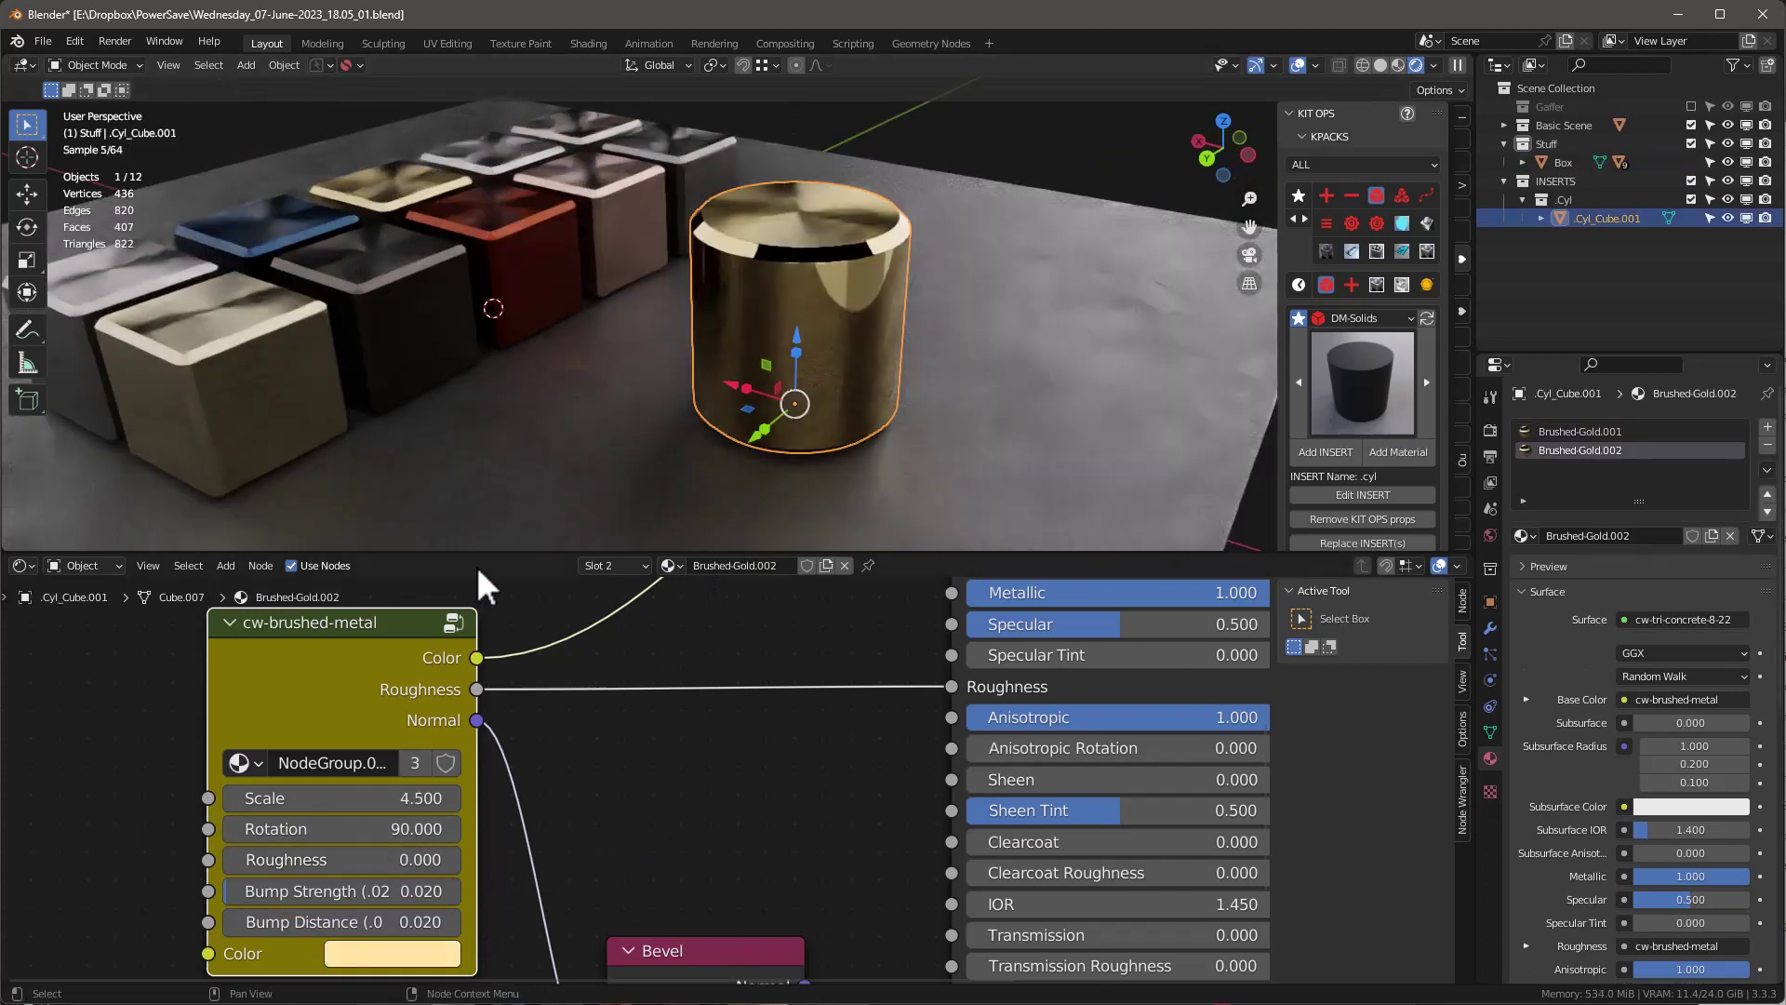
{"action": "scroll", "coordinate": [783, 373], "scroll_direction": "up", "scroll_amount": 5}
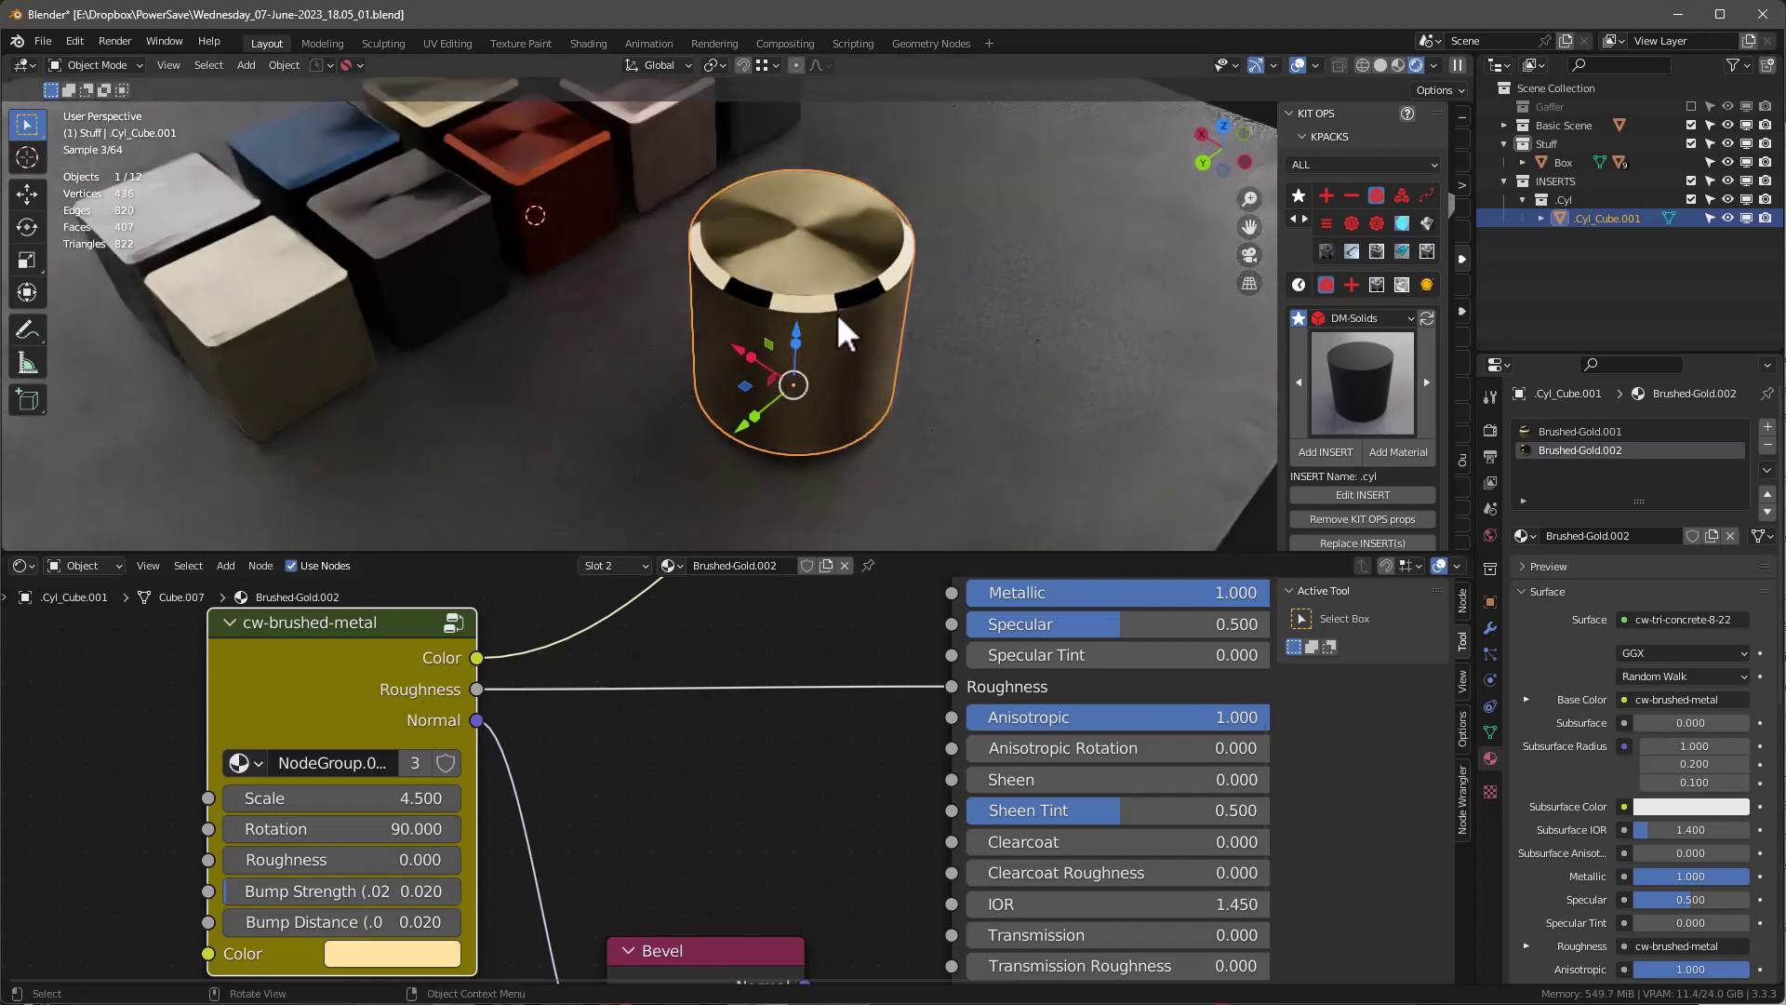
{"action": "middle_click_drag", "start_coordinate": [848, 309], "coordinate": [798, 470]}
{"action": "scroll", "coordinate": [803, 342], "scroll_direction": "up", "scroll_amount": 5}
{"action": "scroll", "coordinate": [802, 299], "scroll_direction": "down", "scroll_amount": 5}
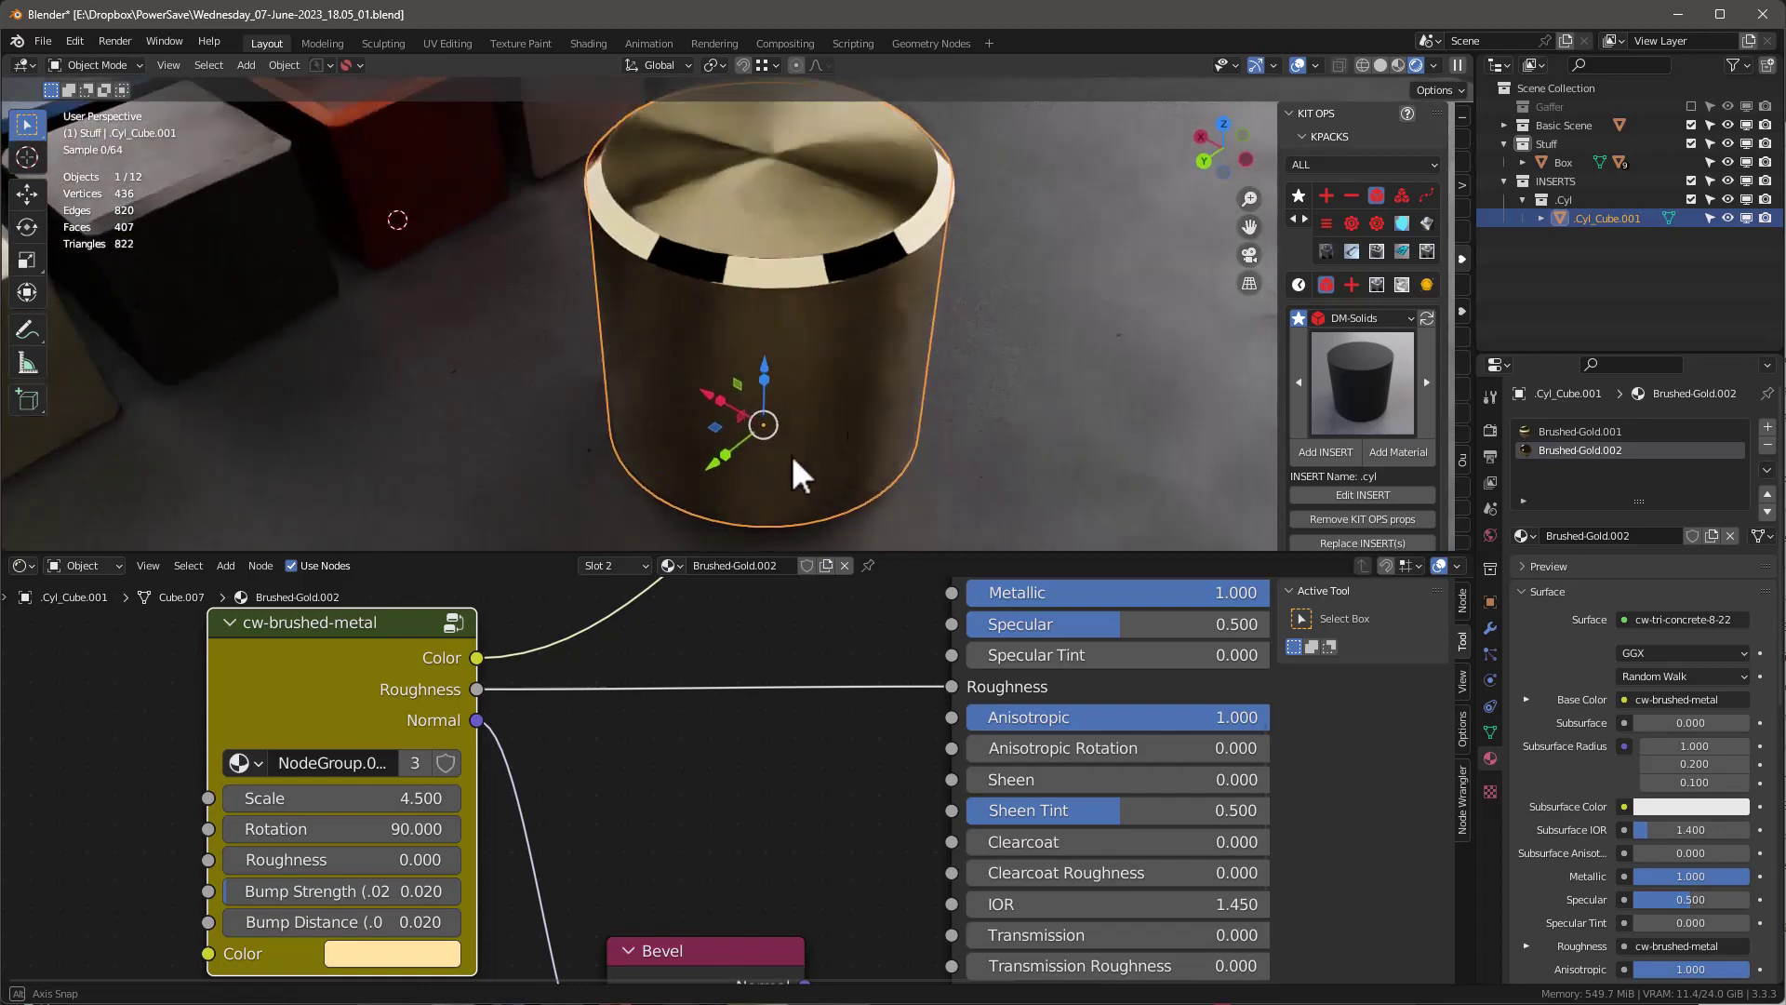
- Set the cw-brushed-metal Roughness to 0.3 in Brushed-Gold.002 and check the cylinder's side and rim
{"action": "double_click", "coordinate": [338, 859]}
{"action": "type", "text": ".3"}
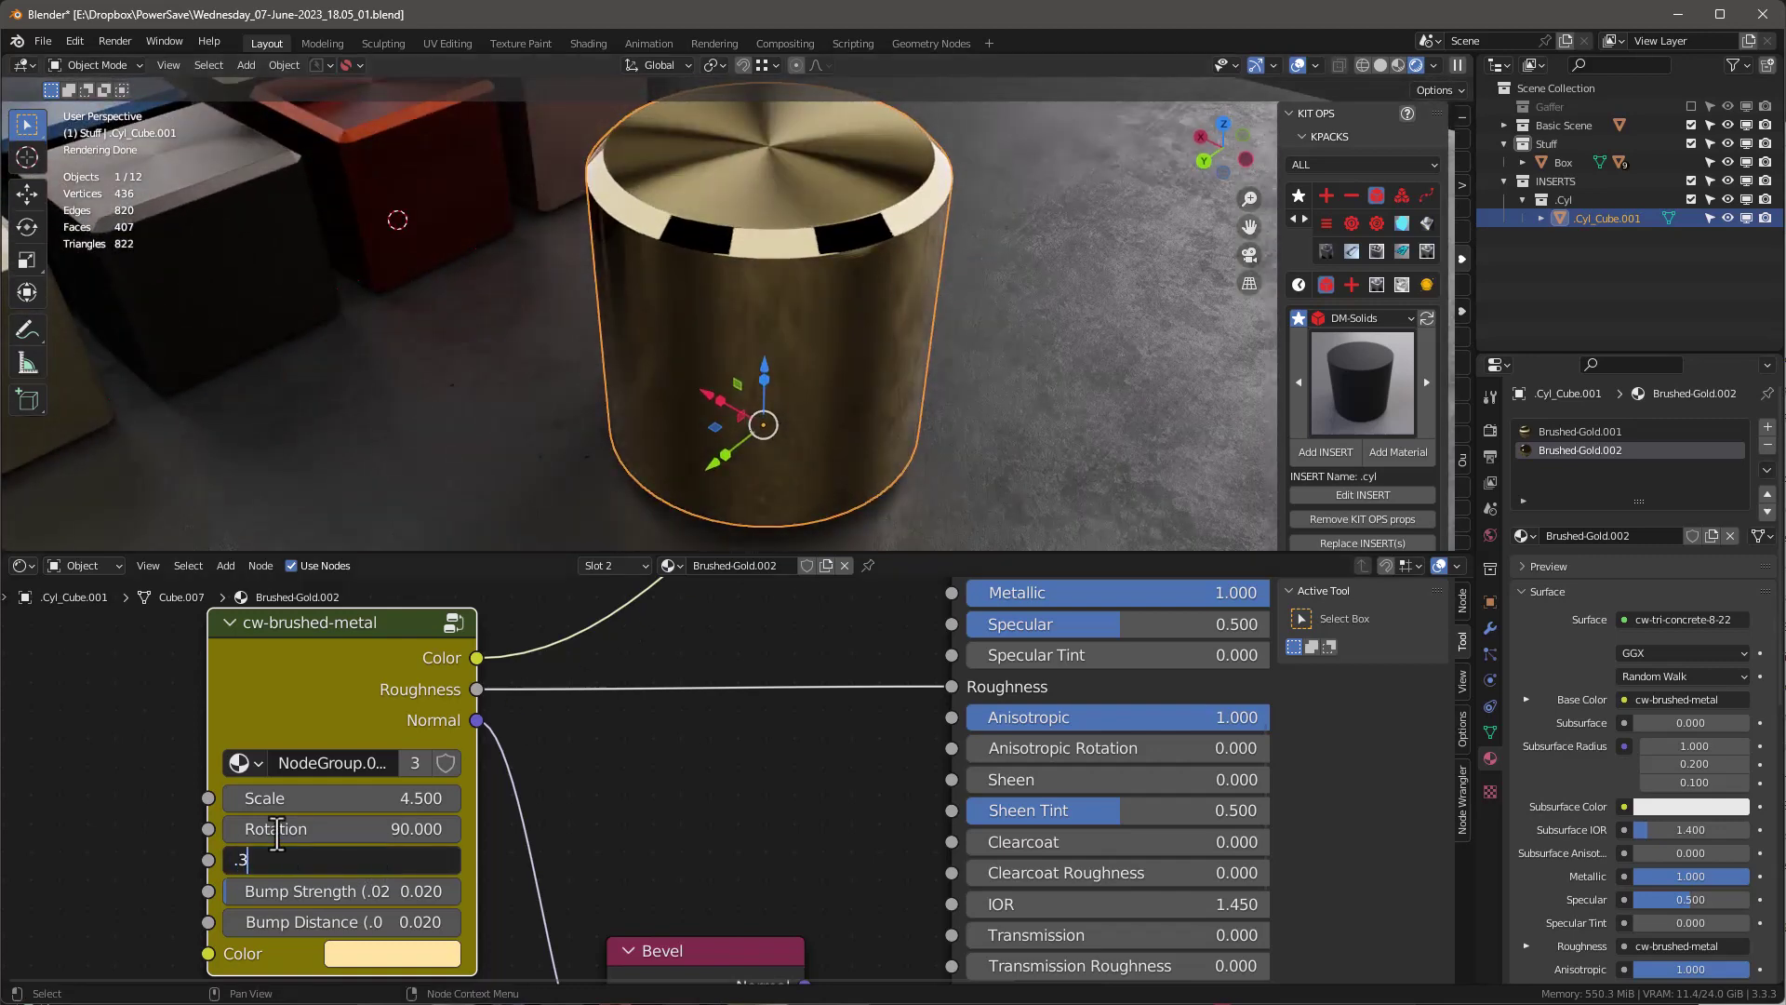
{"action": "key", "text": "Return"}
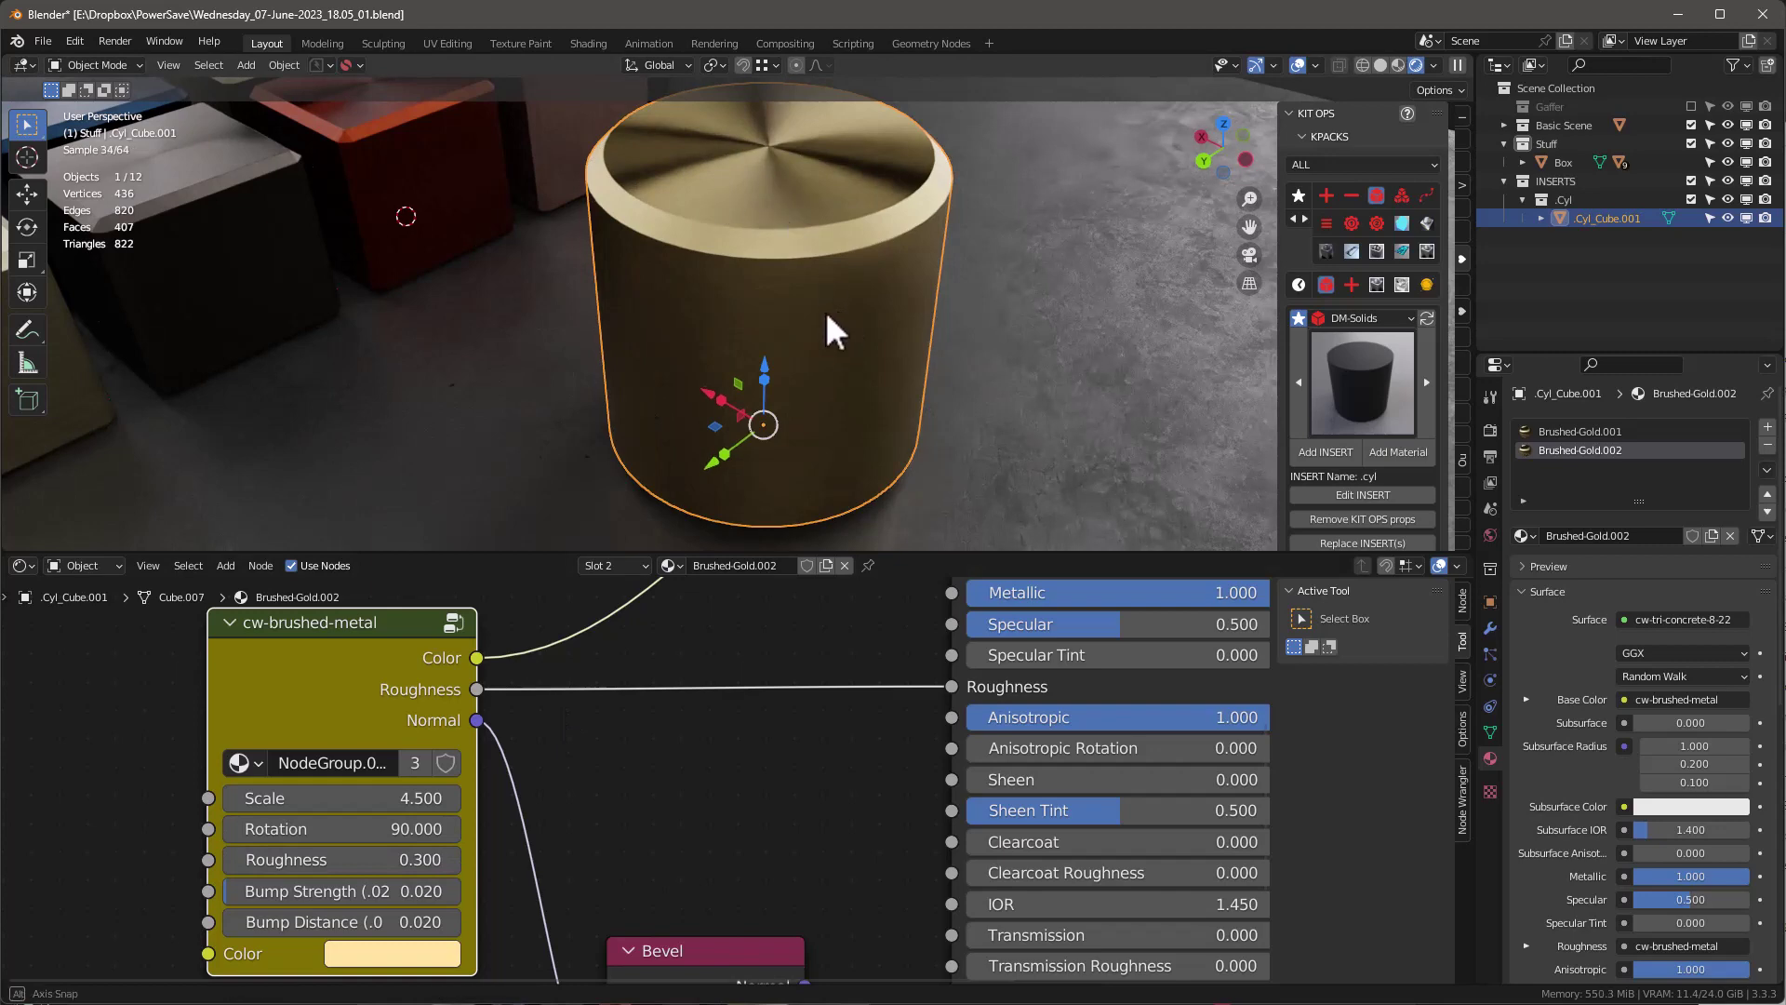
{"action": "mouse_move", "coordinate": [825, 312]}
{"action": "middle_mouse_down"}
{"action": "mouse_move", "coordinate": [758, 306]}
{"action": "mouse_move", "coordinate": [769, 271]}
{"action": "mouse_move", "coordinate": [833, 284]}
{"action": "middle_mouse_up"}
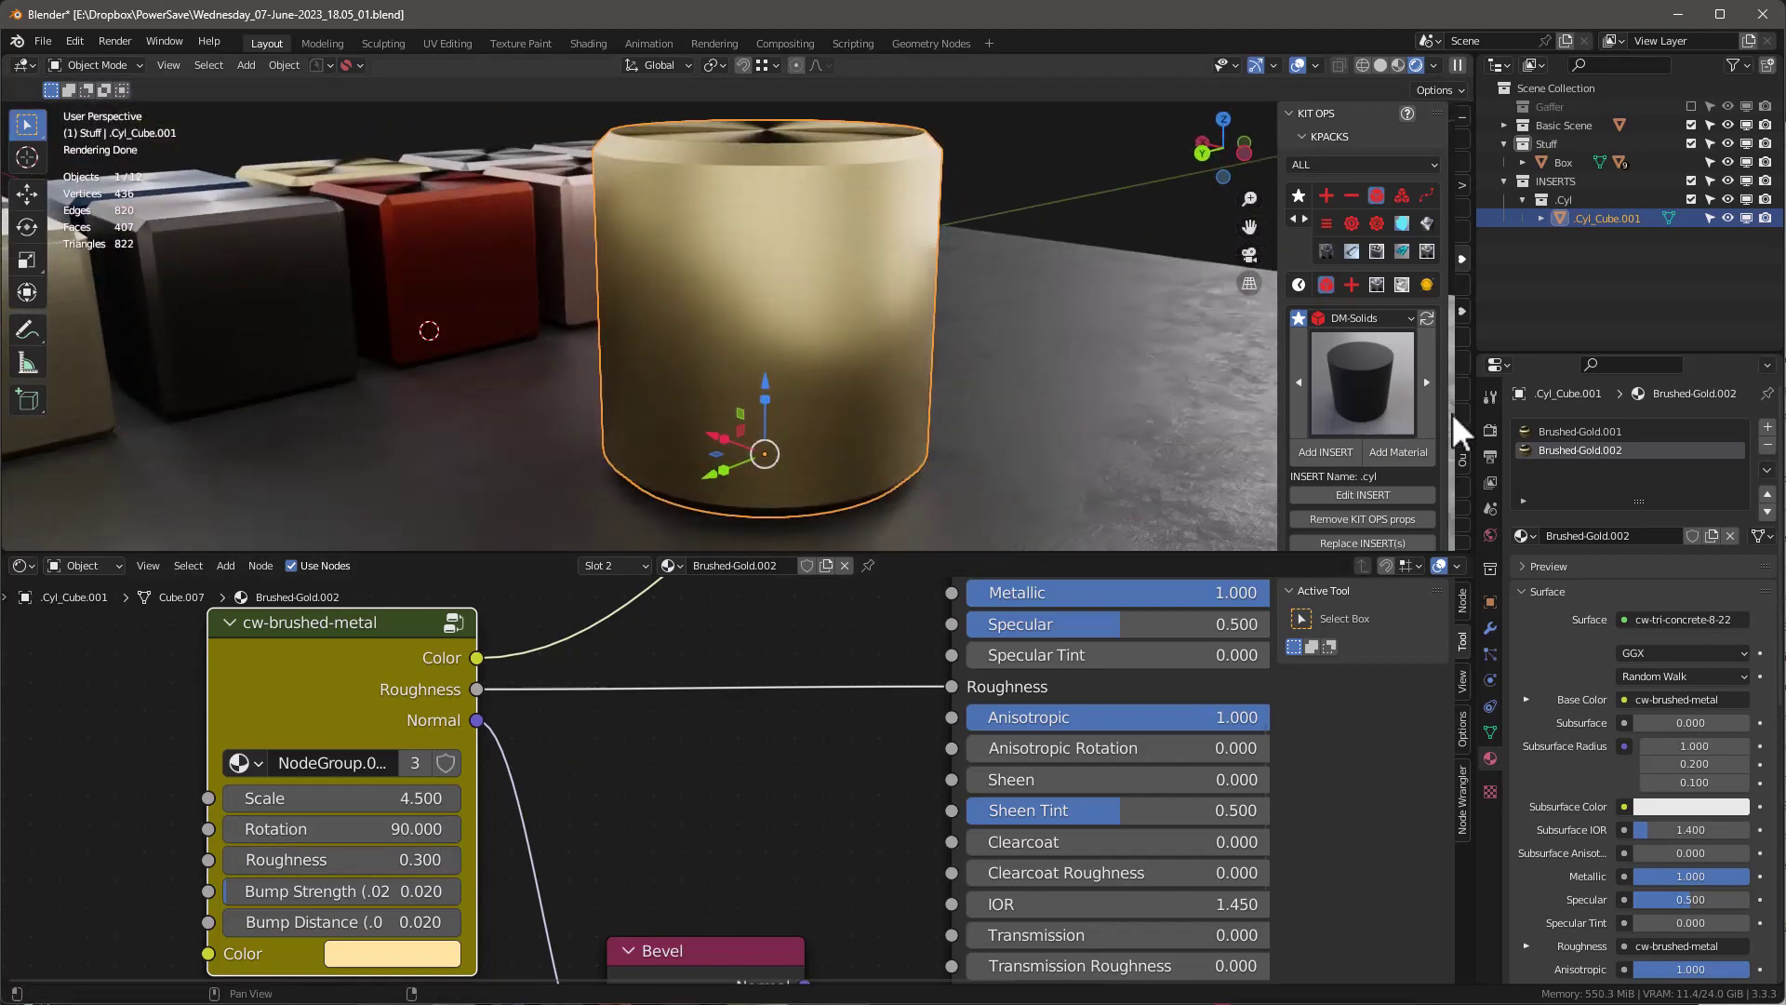
{"action": "middle_click_drag", "start_coordinate": [813, 288], "coordinate": [795, 266]}
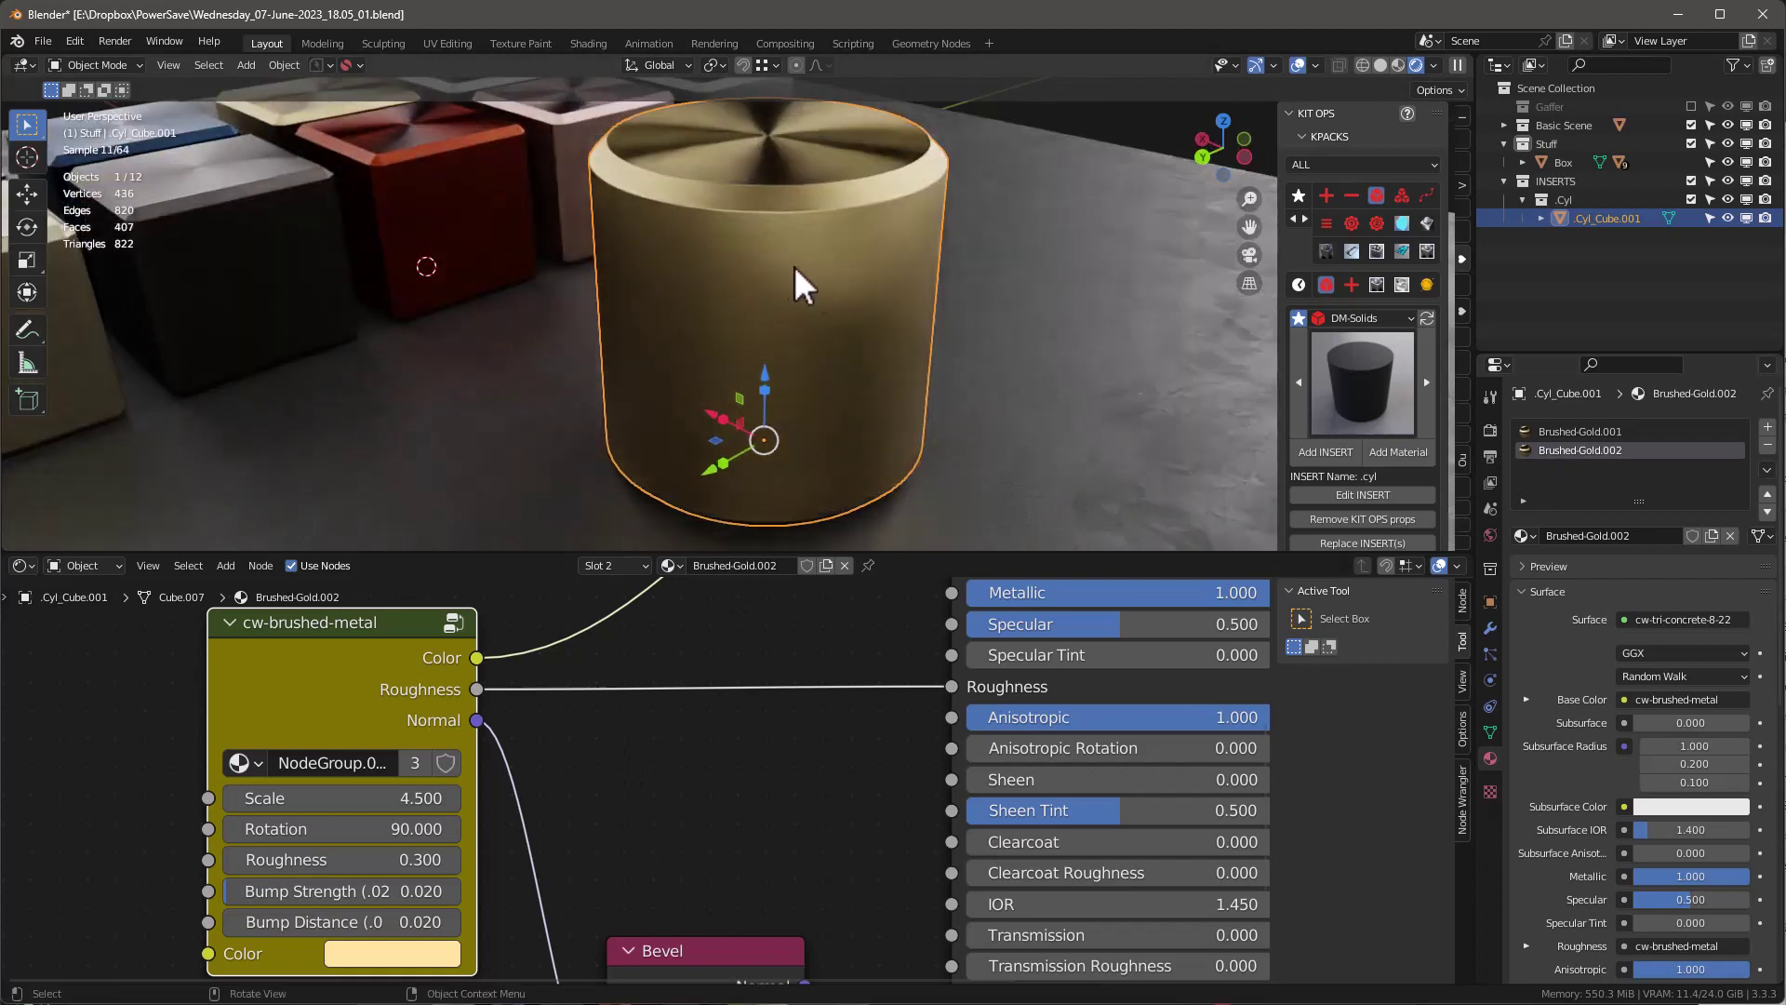
- Set the cw-brushed-metal Rotation to 0 in the cylinder's Brushed-Gold.001 material and check the top face from several angles
{"action": "left_click", "coordinate": [1612, 432]}
{"action": "left_click", "coordinate": [376, 827]}
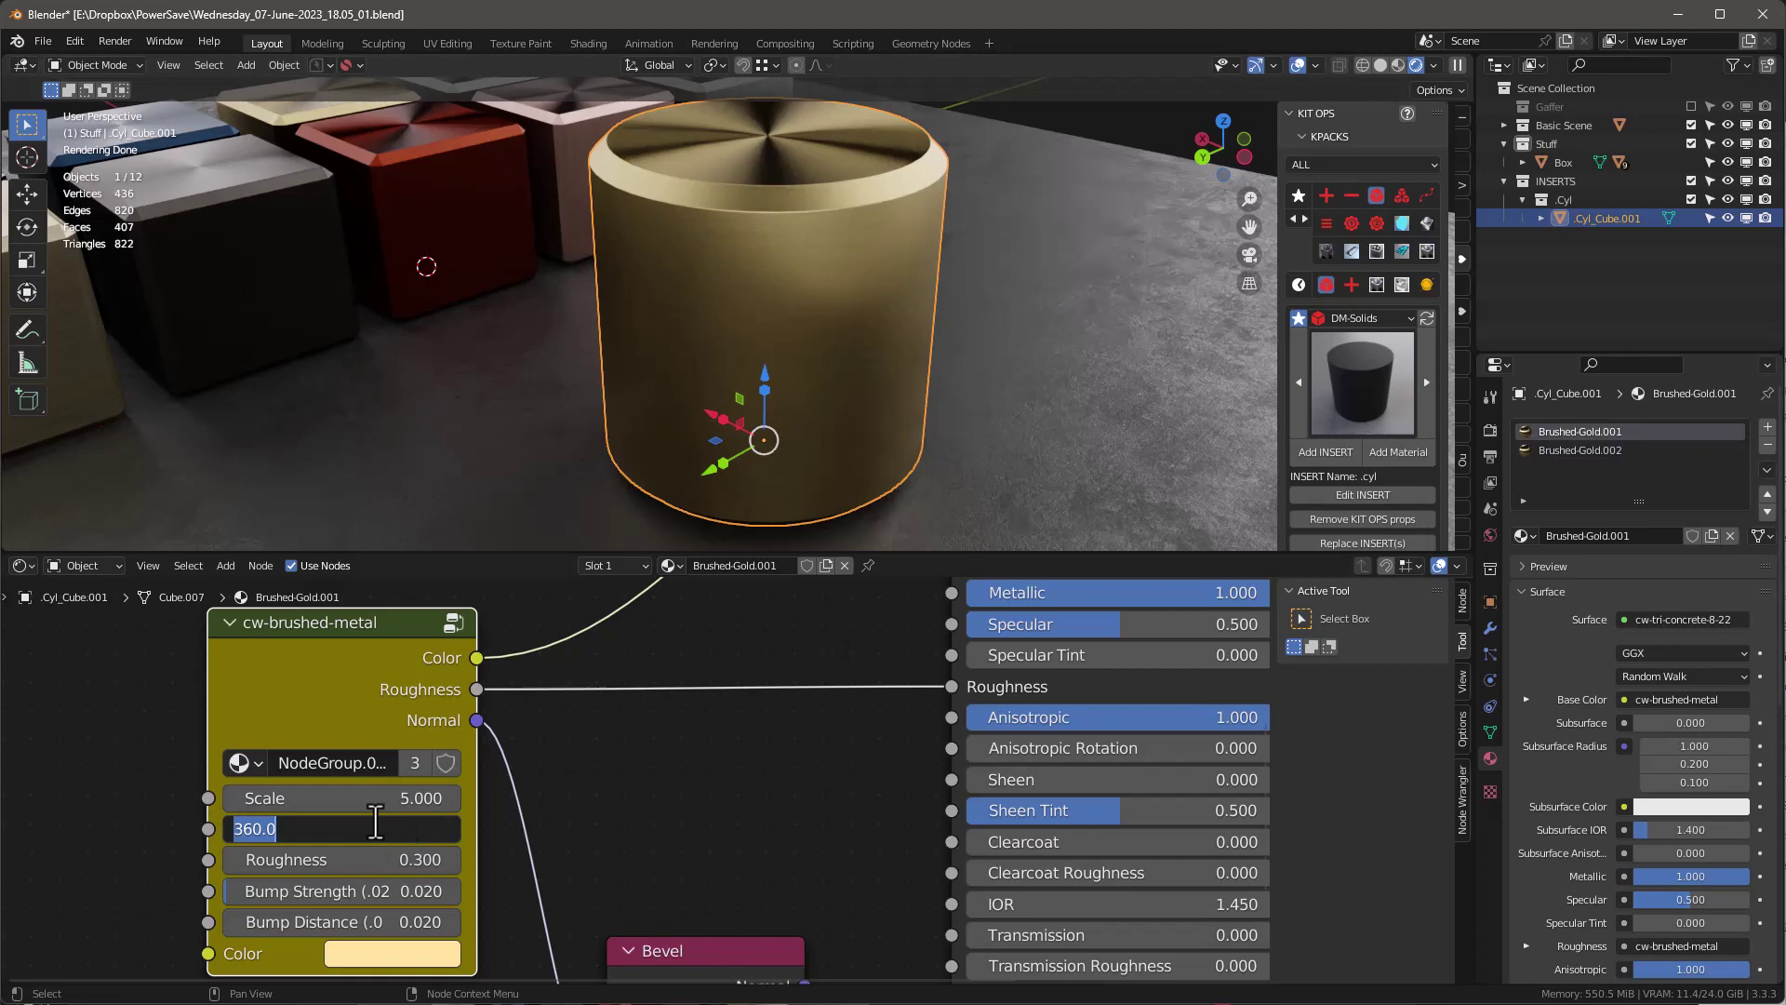
{"action": "type", "text": "0"}
{"action": "key", "text": "Return"}
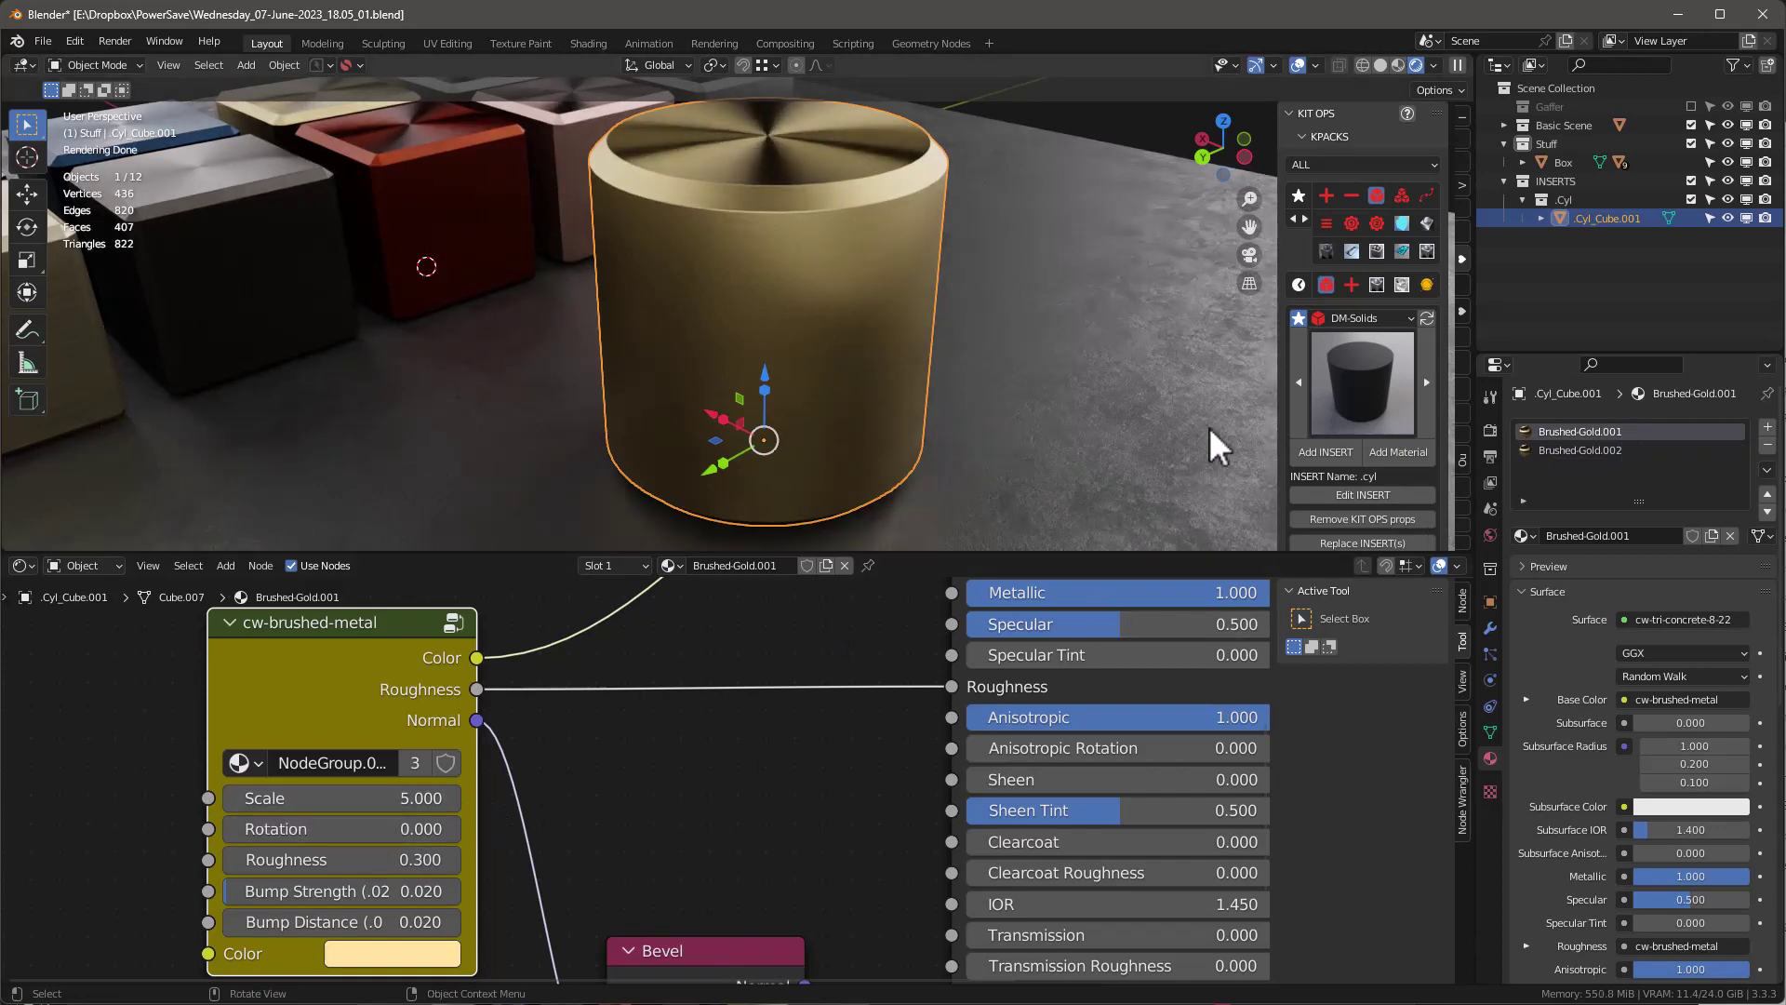
{"action": "middle_click_drag", "start_coordinate": [794, 311], "coordinate": [708, 346]}
{"action": "scroll", "coordinate": [721, 313], "scroll_direction": "down", "scroll_amount": 2}
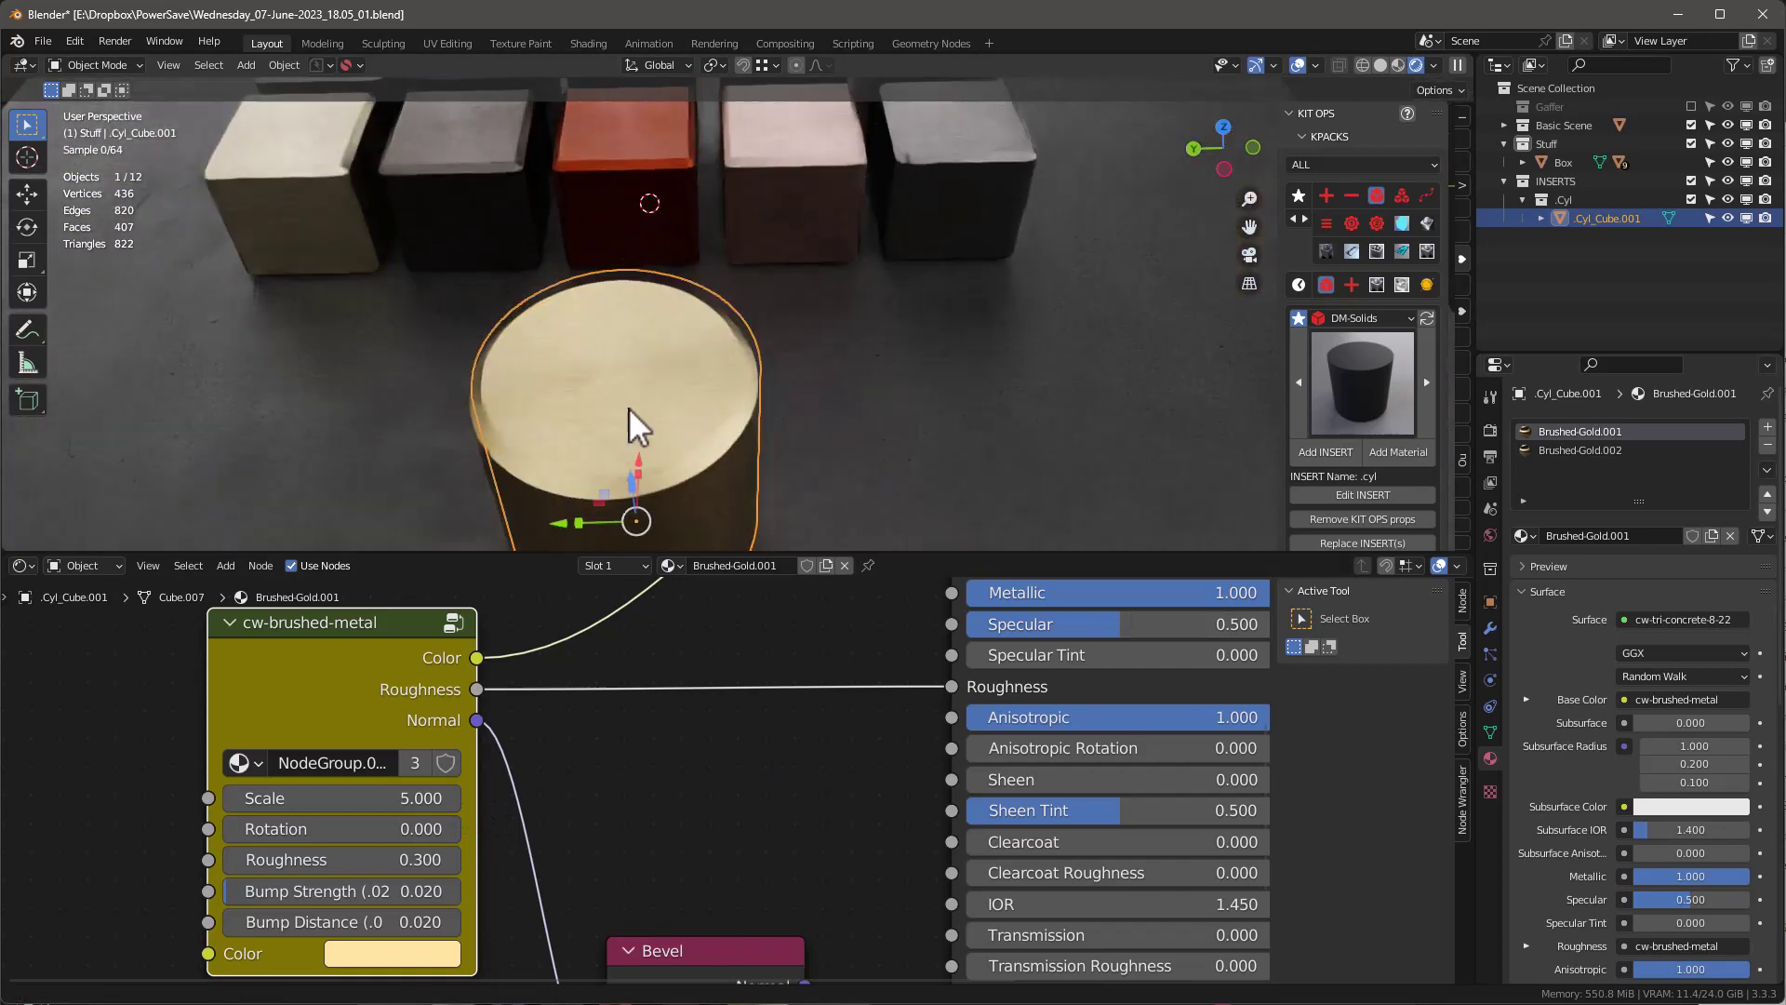
{"action": "scroll", "coordinate": [588, 731], "scroll_direction": "down", "scroll_amount": 3}
{"action": "middle_click_drag", "start_coordinate": [649, 343], "coordinate": [610, 377]}
{"action": "scroll", "coordinate": [608, 366], "scroll_direction": "up", "scroll_amount": 3}
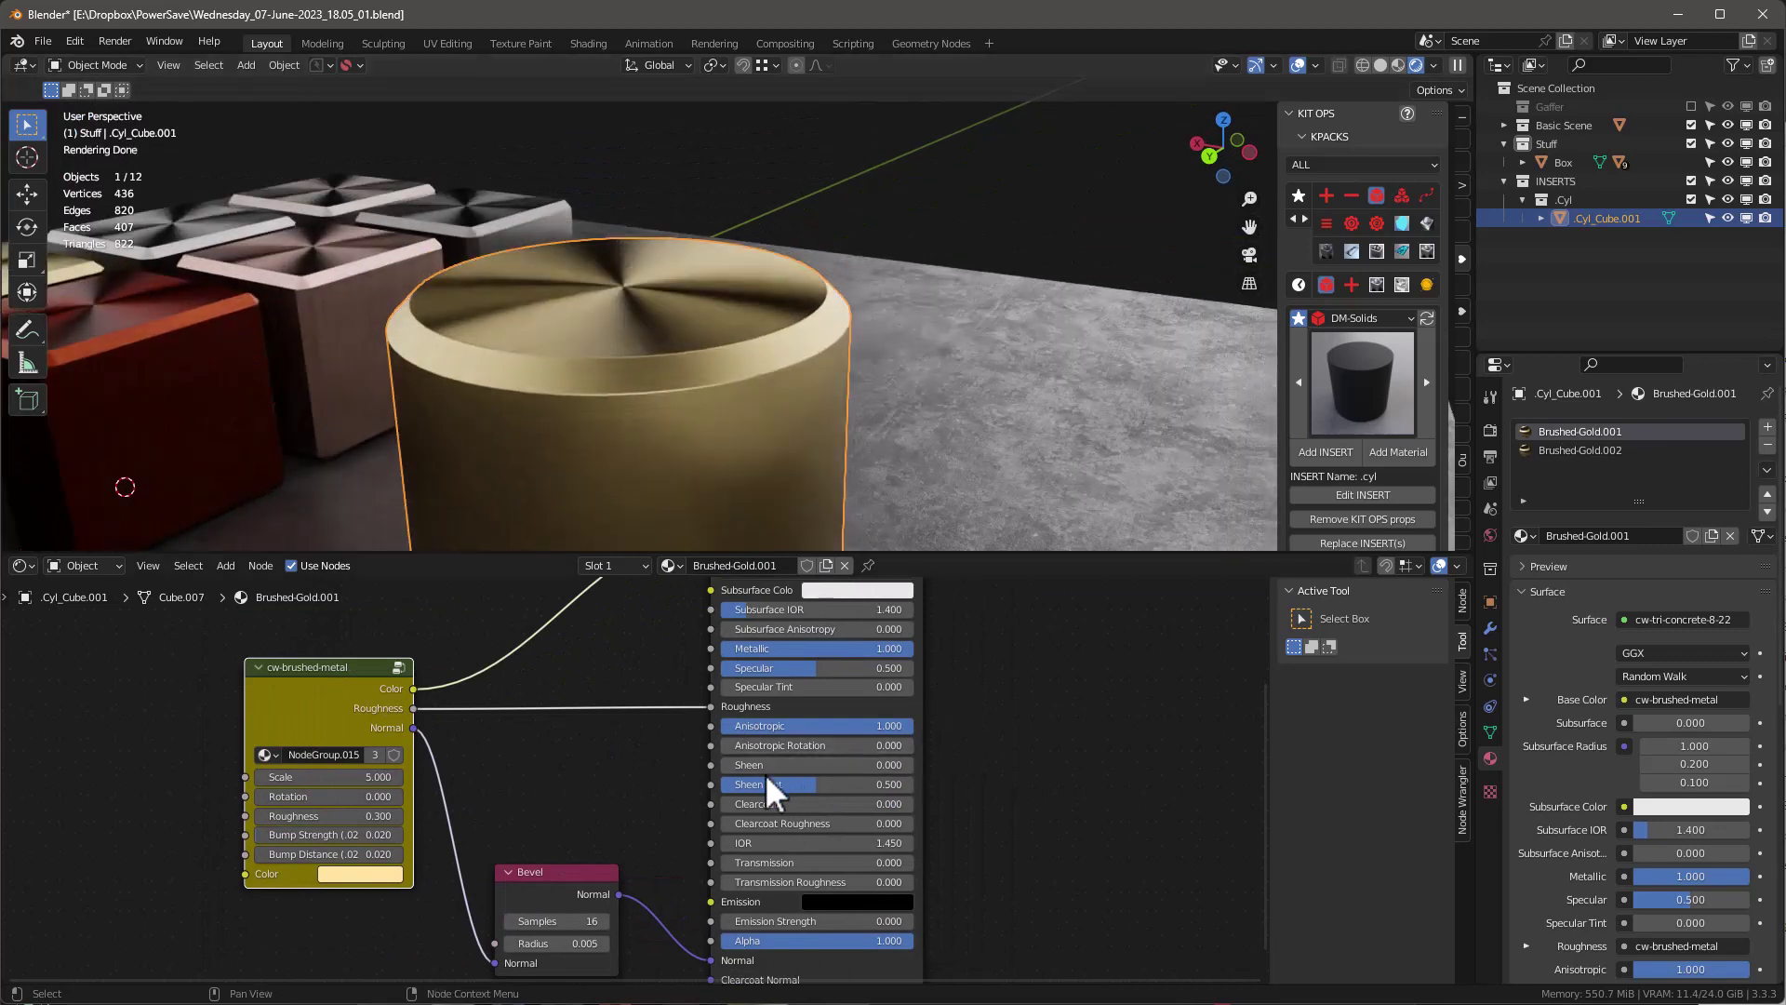
- Try the Anisotropic and Anisotropic Rotation settings of the cylinder's main shader and check the highlights on its top face
{"action": "scroll", "coordinate": [765, 773], "scroll_direction": "up", "scroll_amount": 1}
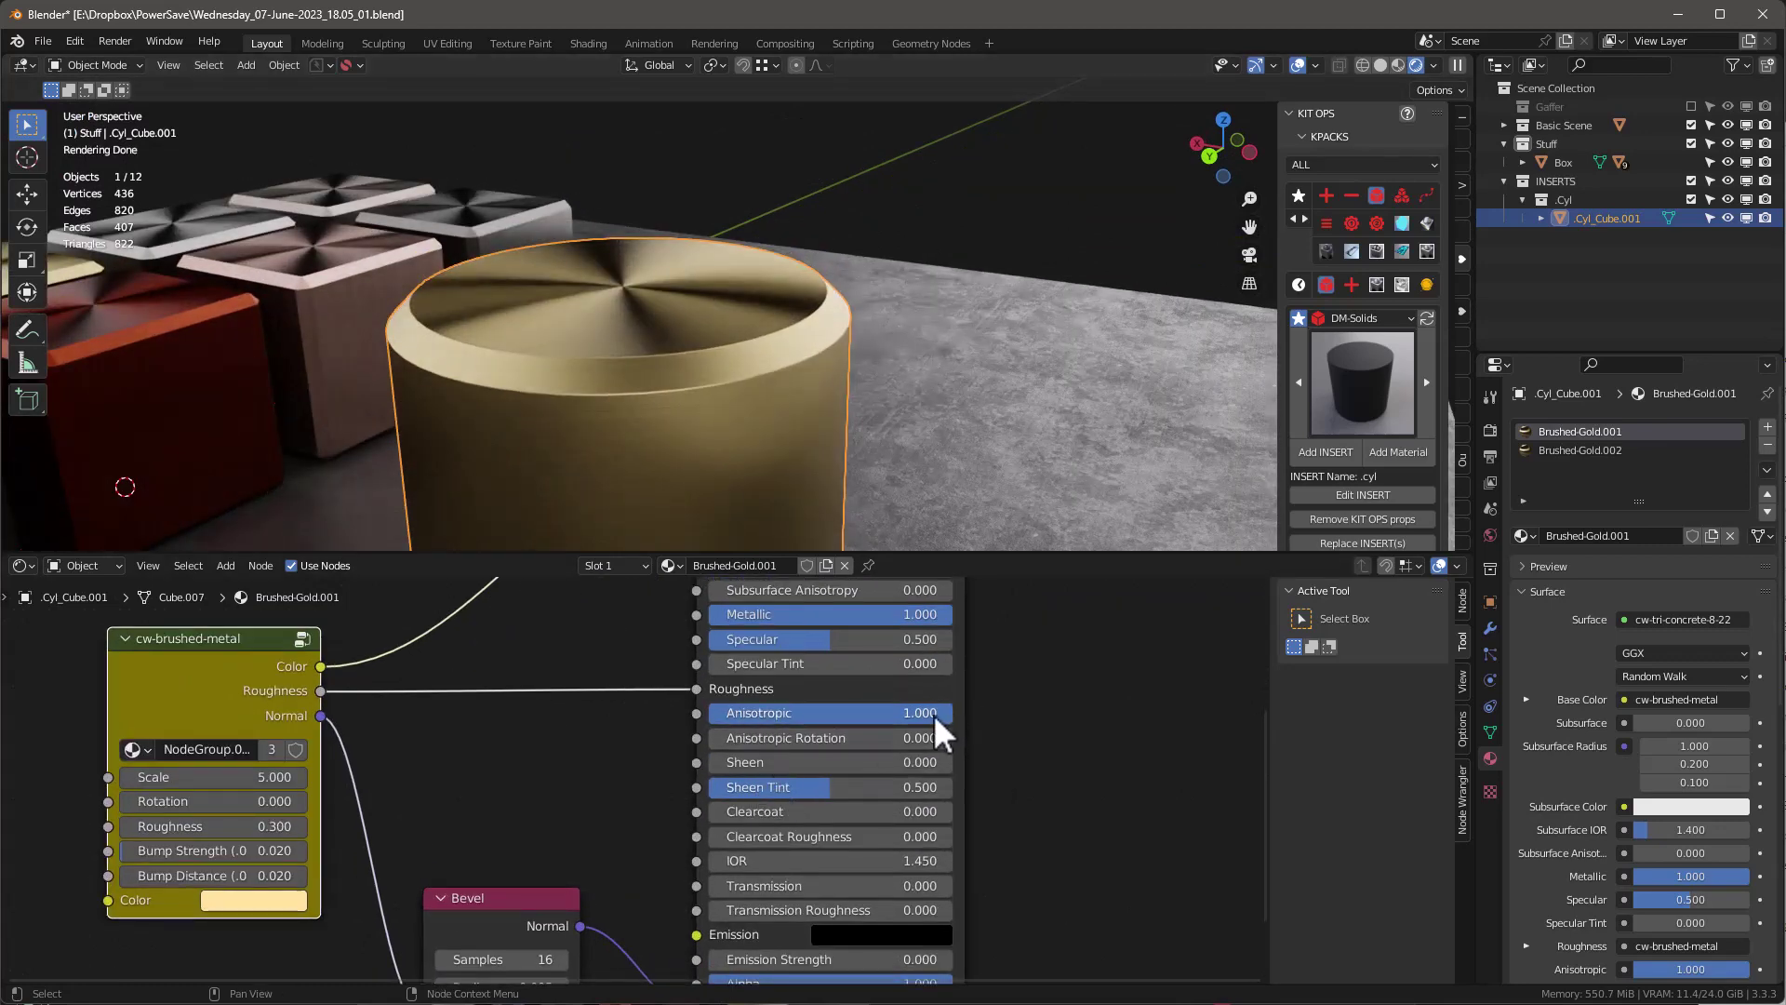
{"action": "mouse_move", "coordinate": [934, 714]}
{"action": "left_mouse_down"}
{"action": "mouse_move", "coordinate": [711, 713]}
{"action": "mouse_move", "coordinate": [949, 713]}
{"action": "left_mouse_up"}
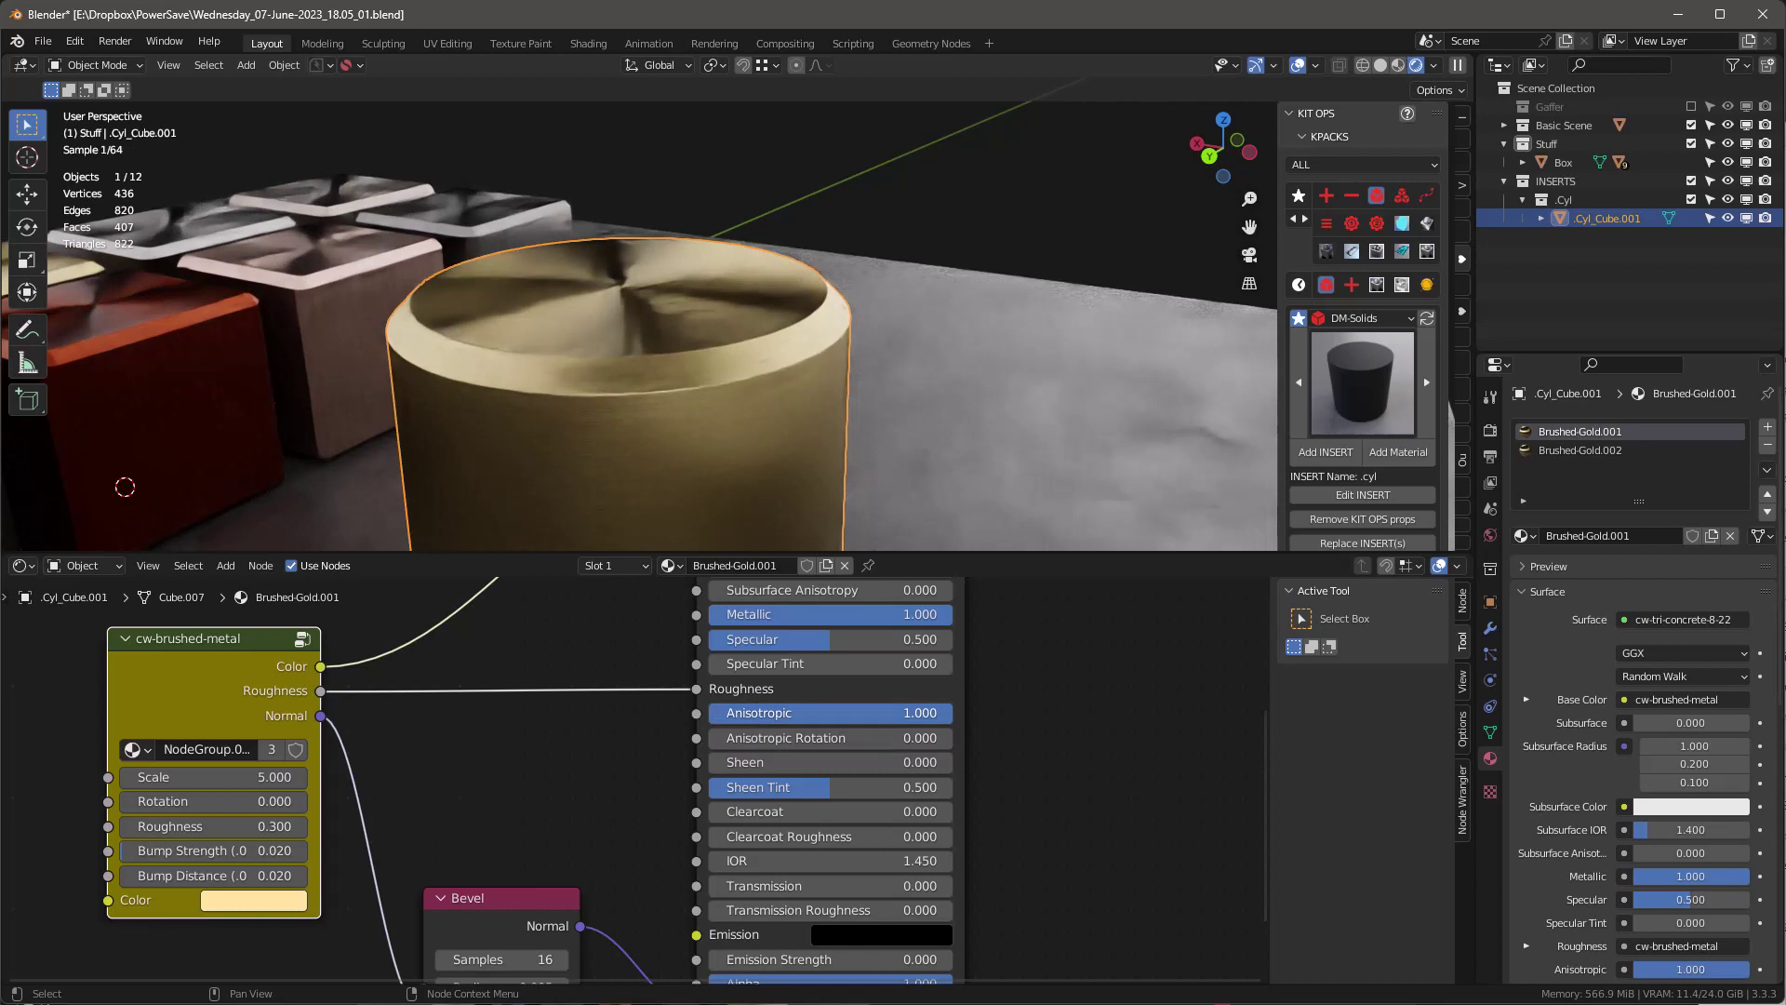
{"action": "mouse_move", "coordinate": [781, 743]}
{"action": "left_mouse_down"}
{"action": "mouse_move", "coordinate": [847, 743]}
{"action": "mouse_move", "coordinate": [763, 744]}
{"action": "left_mouse_up"}
{"action": "mouse_move", "coordinate": [743, 357]}
{"action": "middle_mouse_down"}
{"action": "mouse_move", "coordinate": [797, 303]}
{"action": "mouse_move", "coordinate": [778, 350]}
{"action": "middle_mouse_up"}
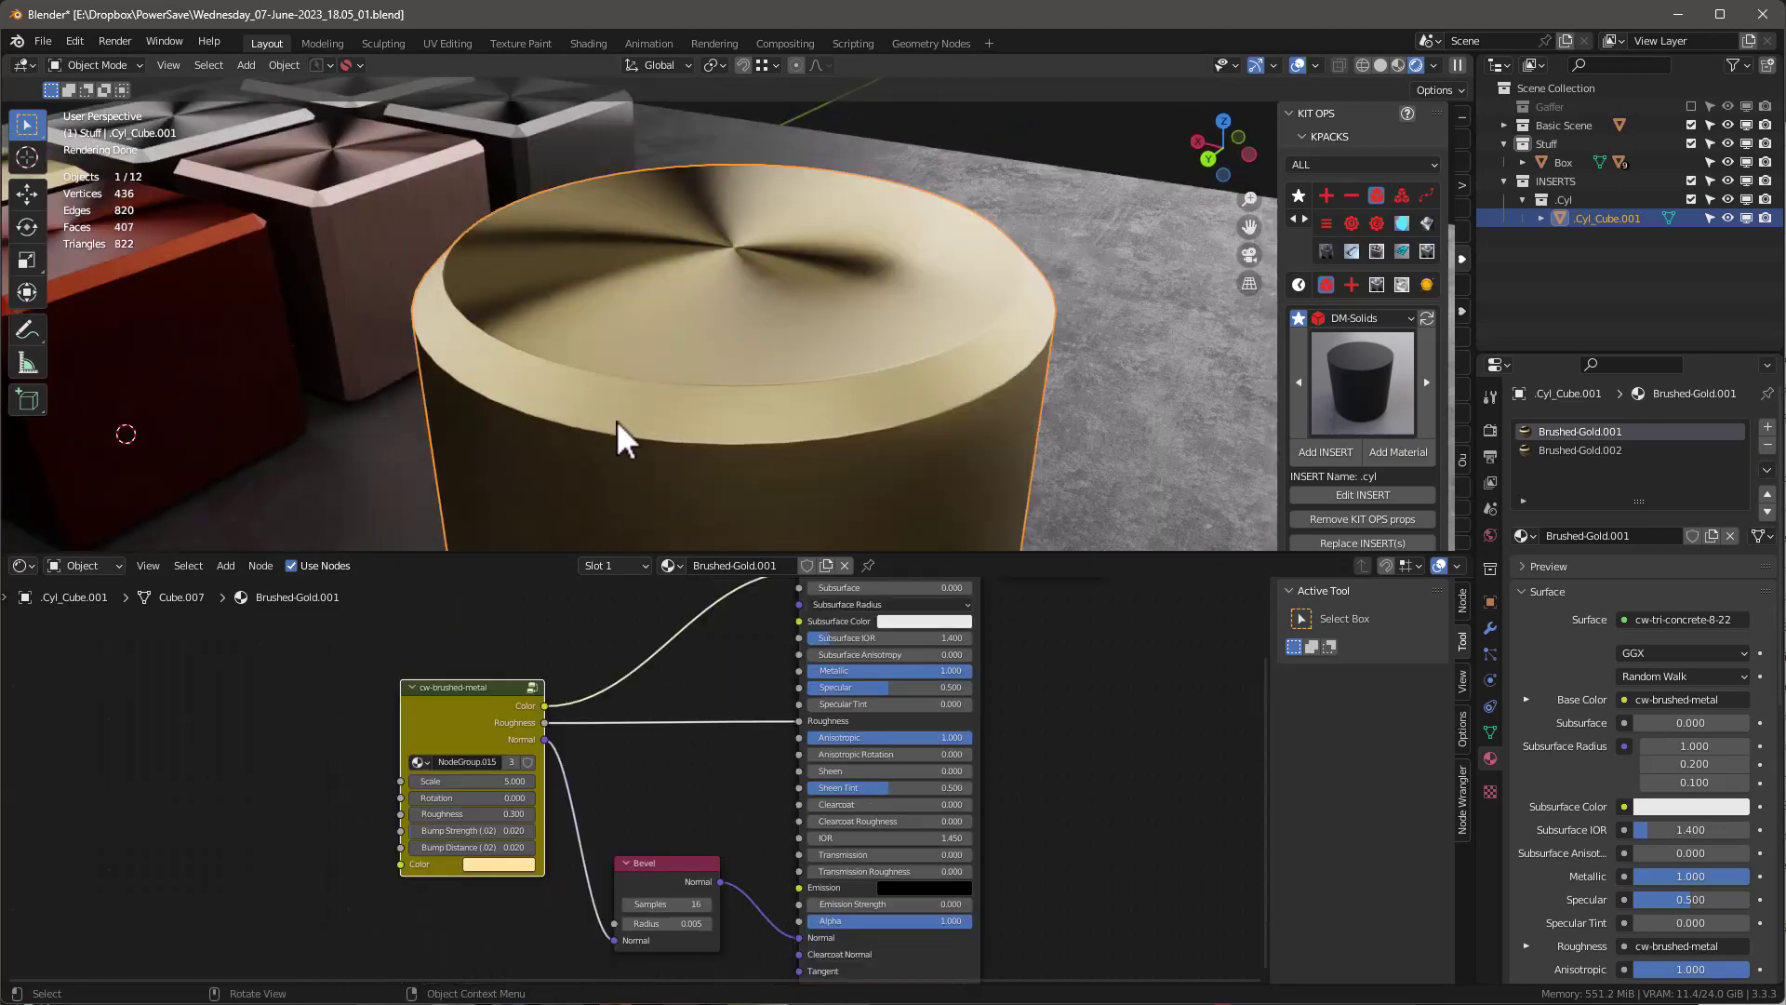
- Add a mesh cube and move it onto the empty floor area beyond the gold cylinder
{"action": "scroll", "coordinate": [621, 418], "scroll_direction": "down", "scroll_amount": 2}
{"action": "scroll", "coordinate": [934, 416], "scroll_direction": "down", "scroll_amount": 4}
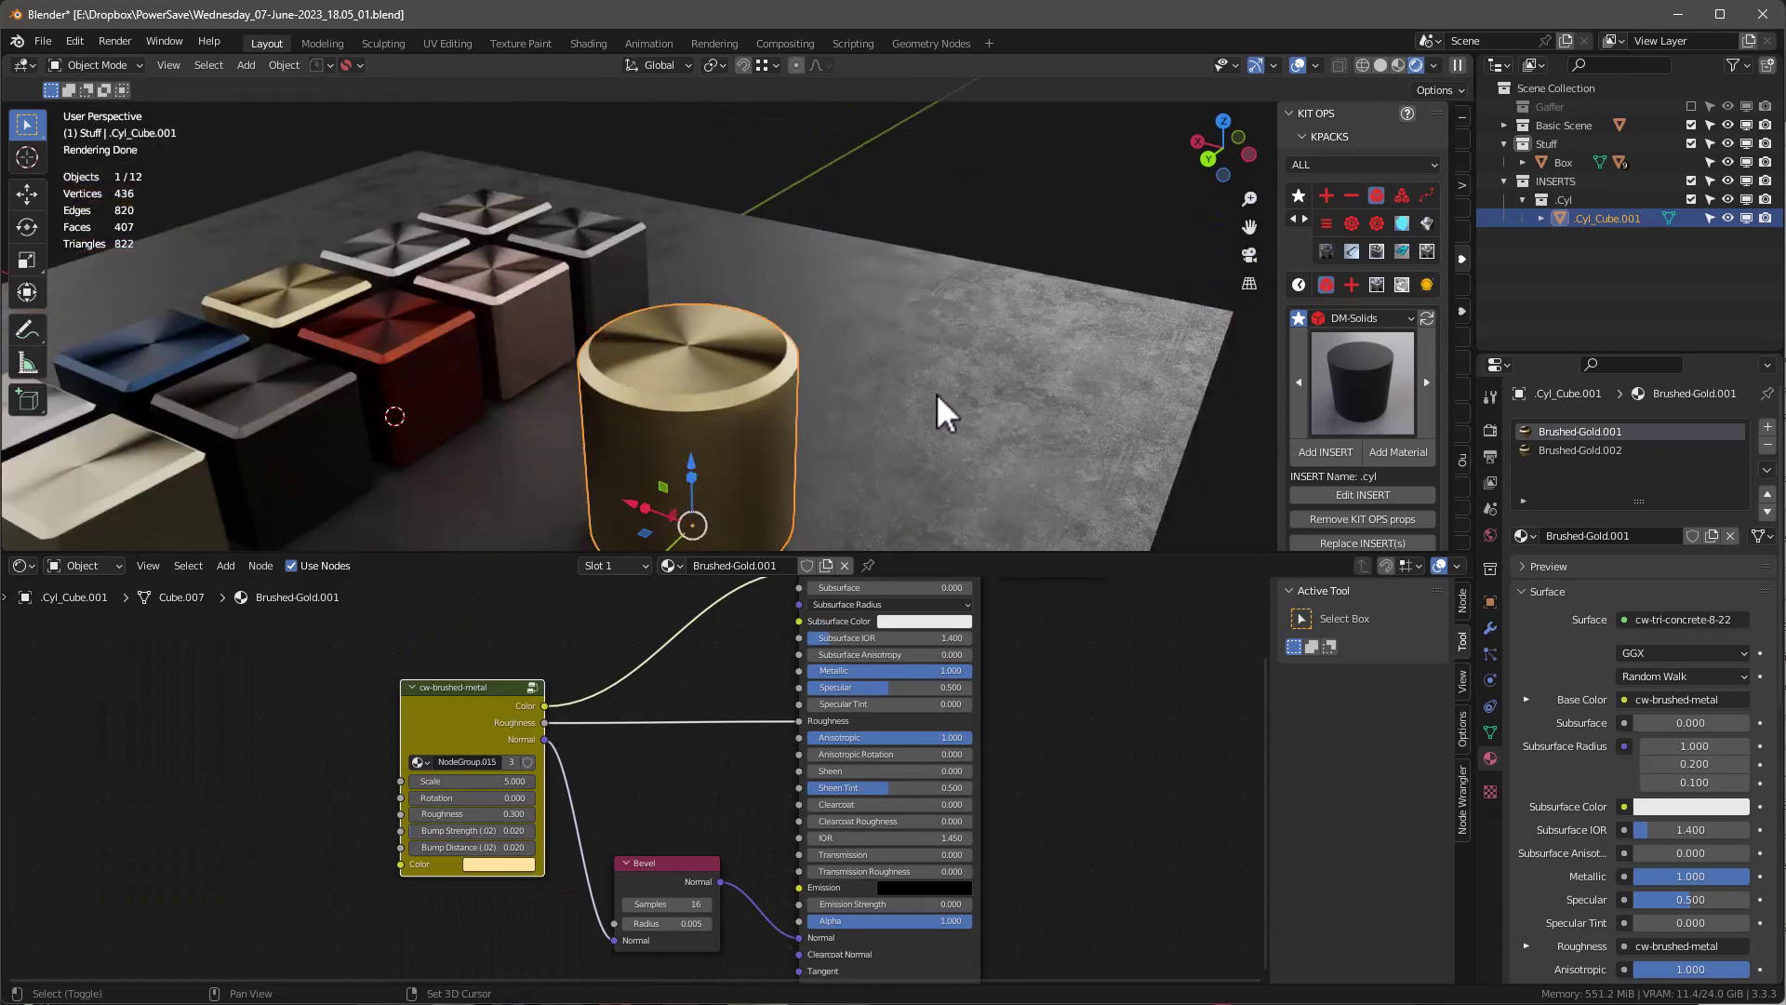
{"action": "middle_click_drag", "start_coordinate": [937, 392], "coordinate": [756, 400], "text": "shift"}
{"action": "key", "text": "shift+a"}
{"action": "mouse_move", "coordinate": [753, 403]}
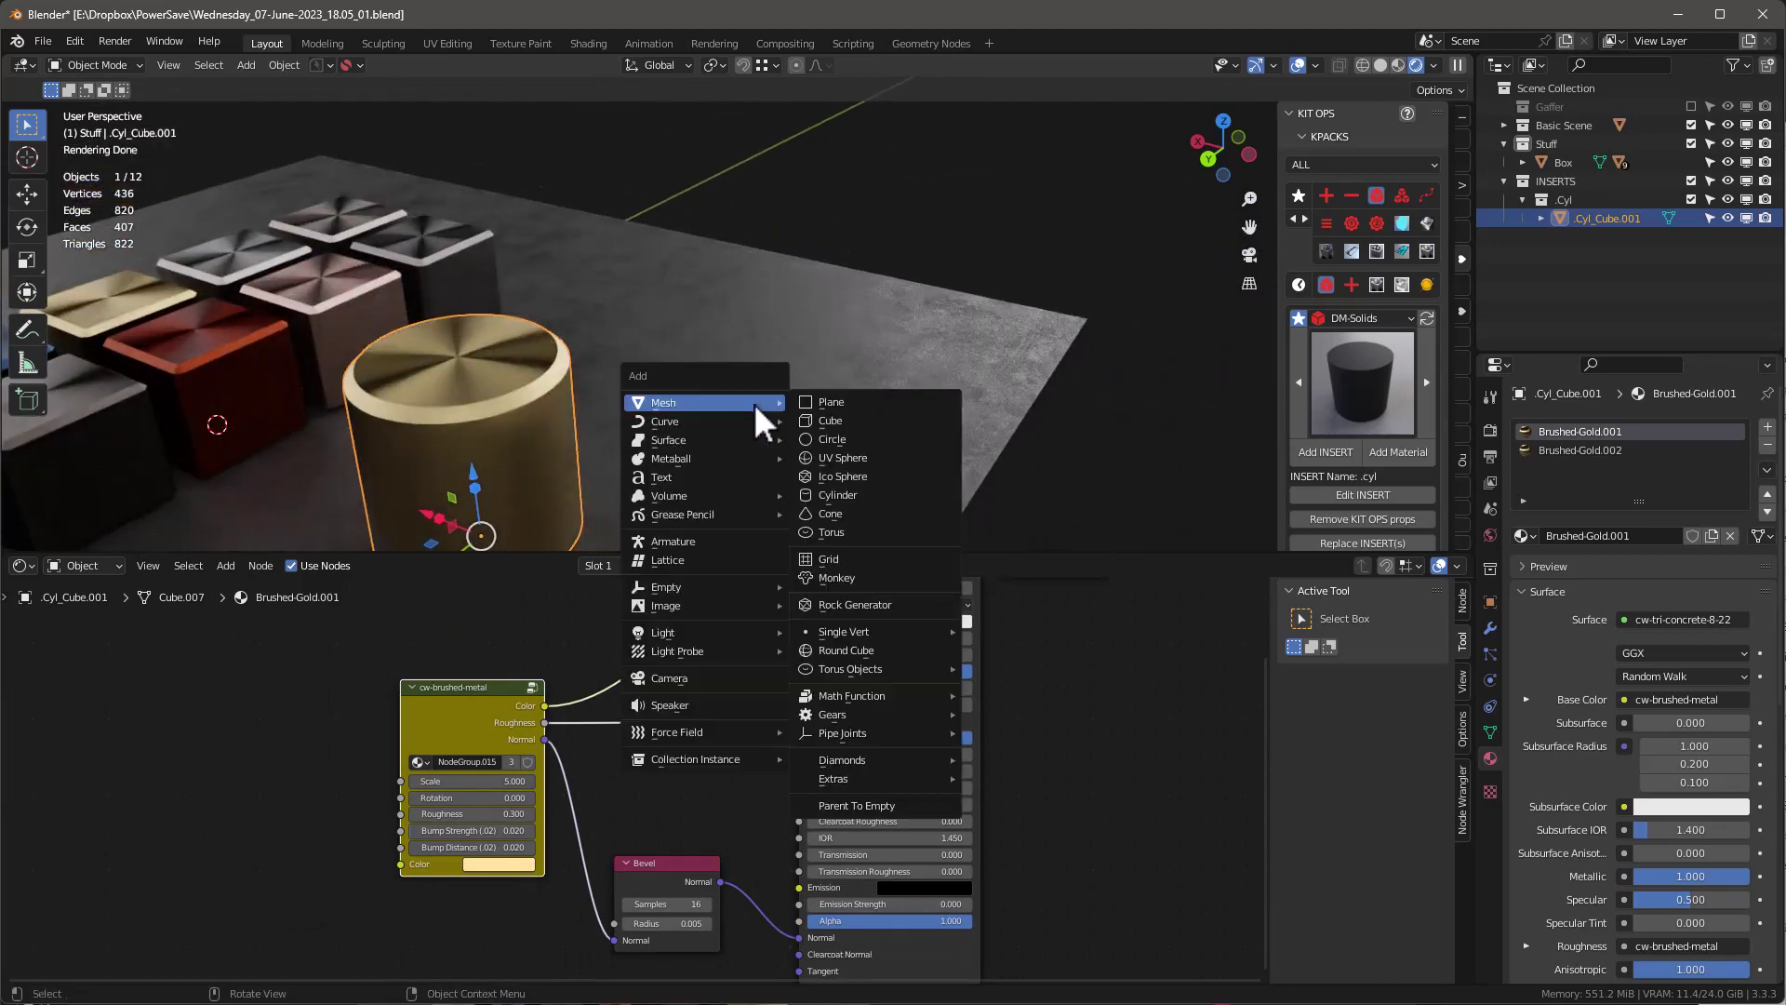
{"action": "left_click", "coordinate": [855, 421]}
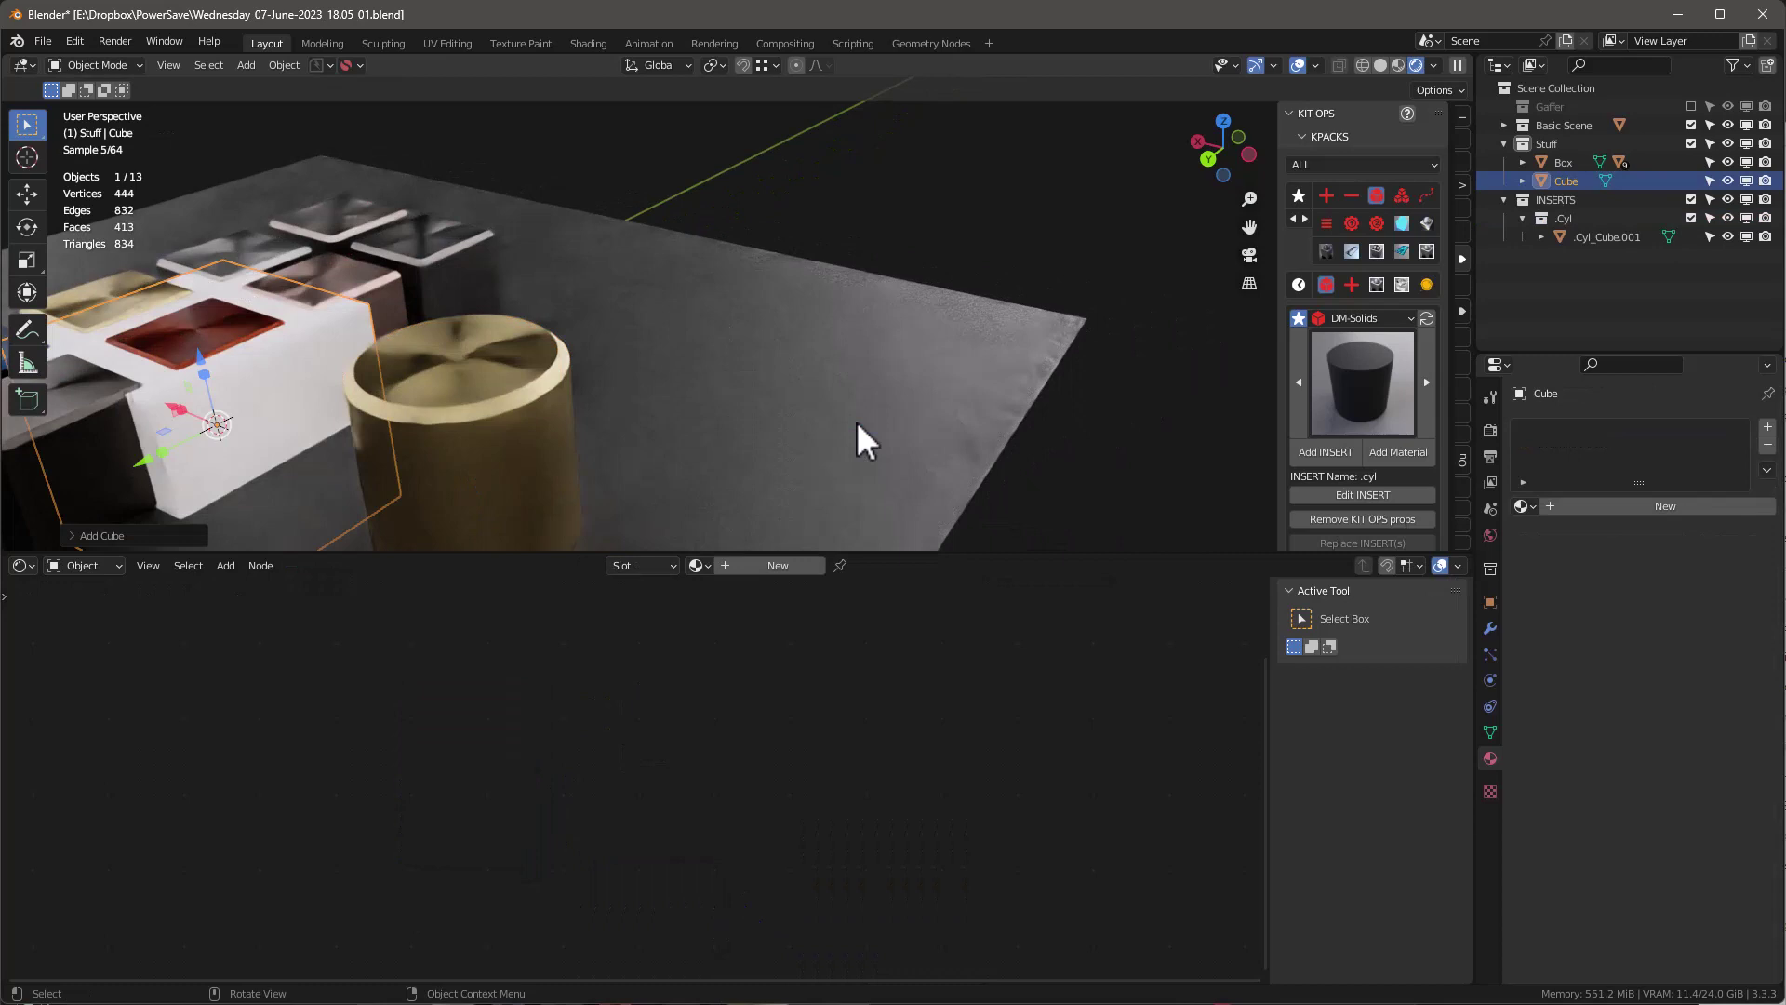
{"action": "left_click_drag", "start_coordinate": [297, 443], "coordinate": [888, 331]}
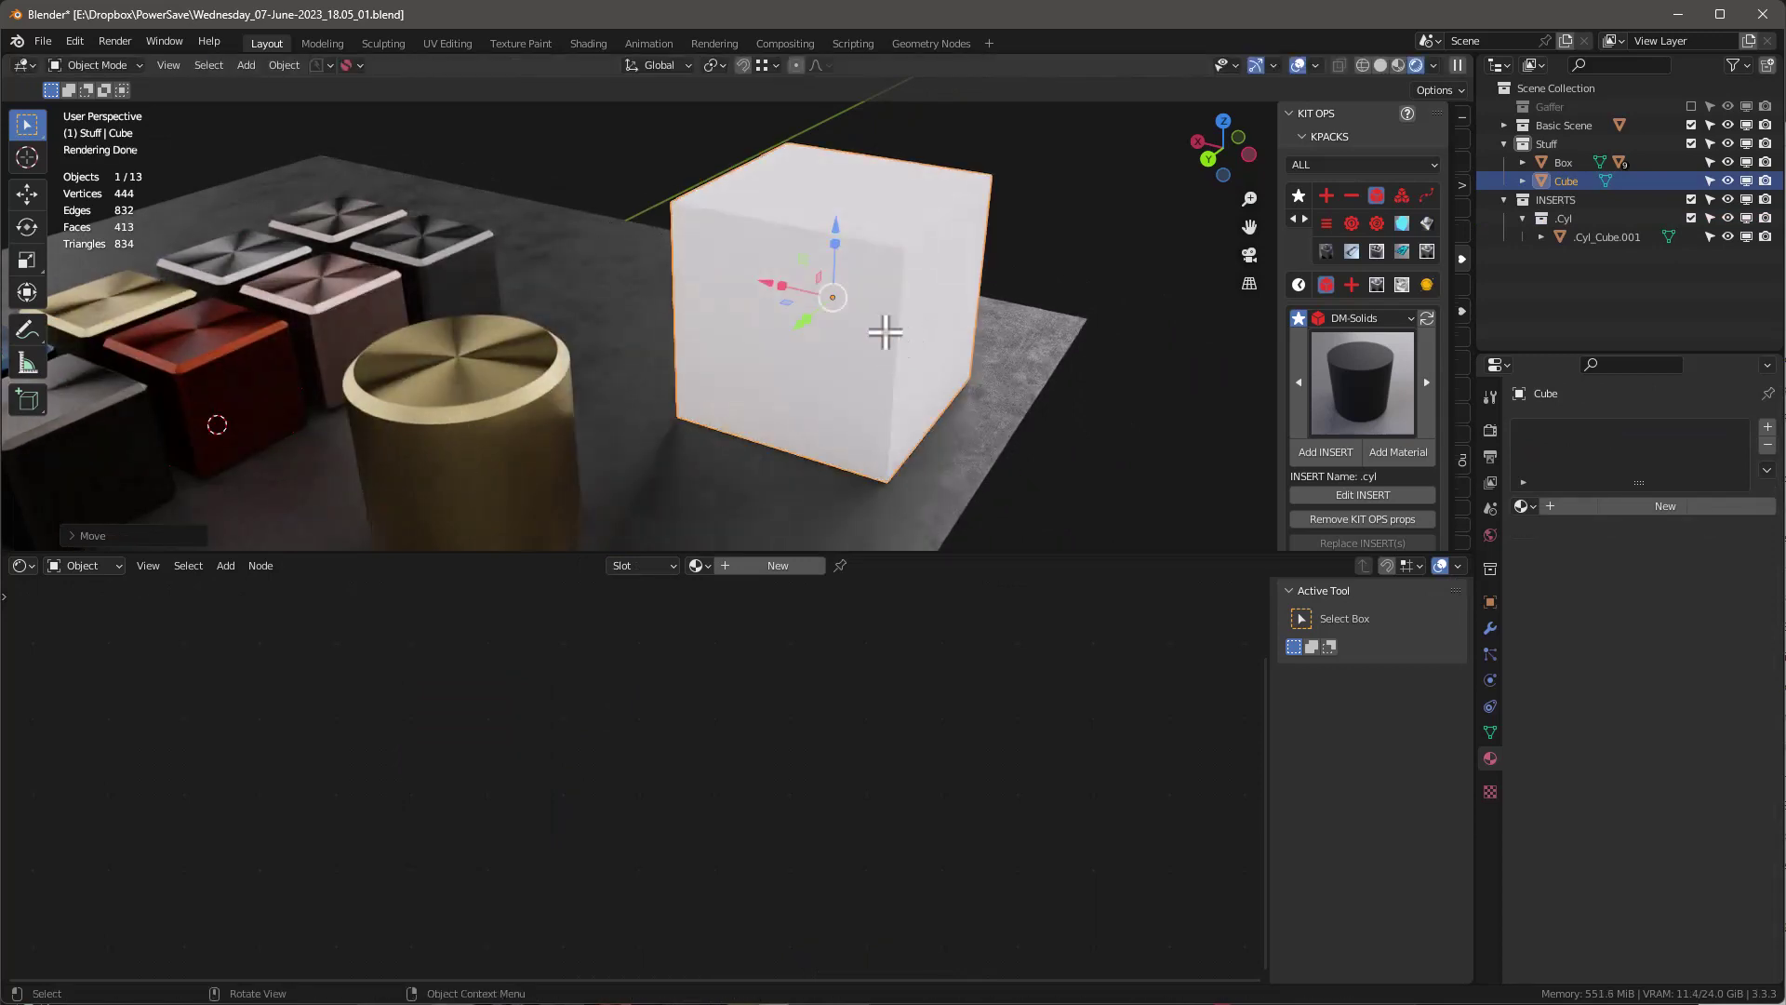
- Bevel all edges of the new cube by about 0.195 m with one segment
{"action": "key", "text": "Tab"}
{"action": "key", "text": "ctrl+b"}
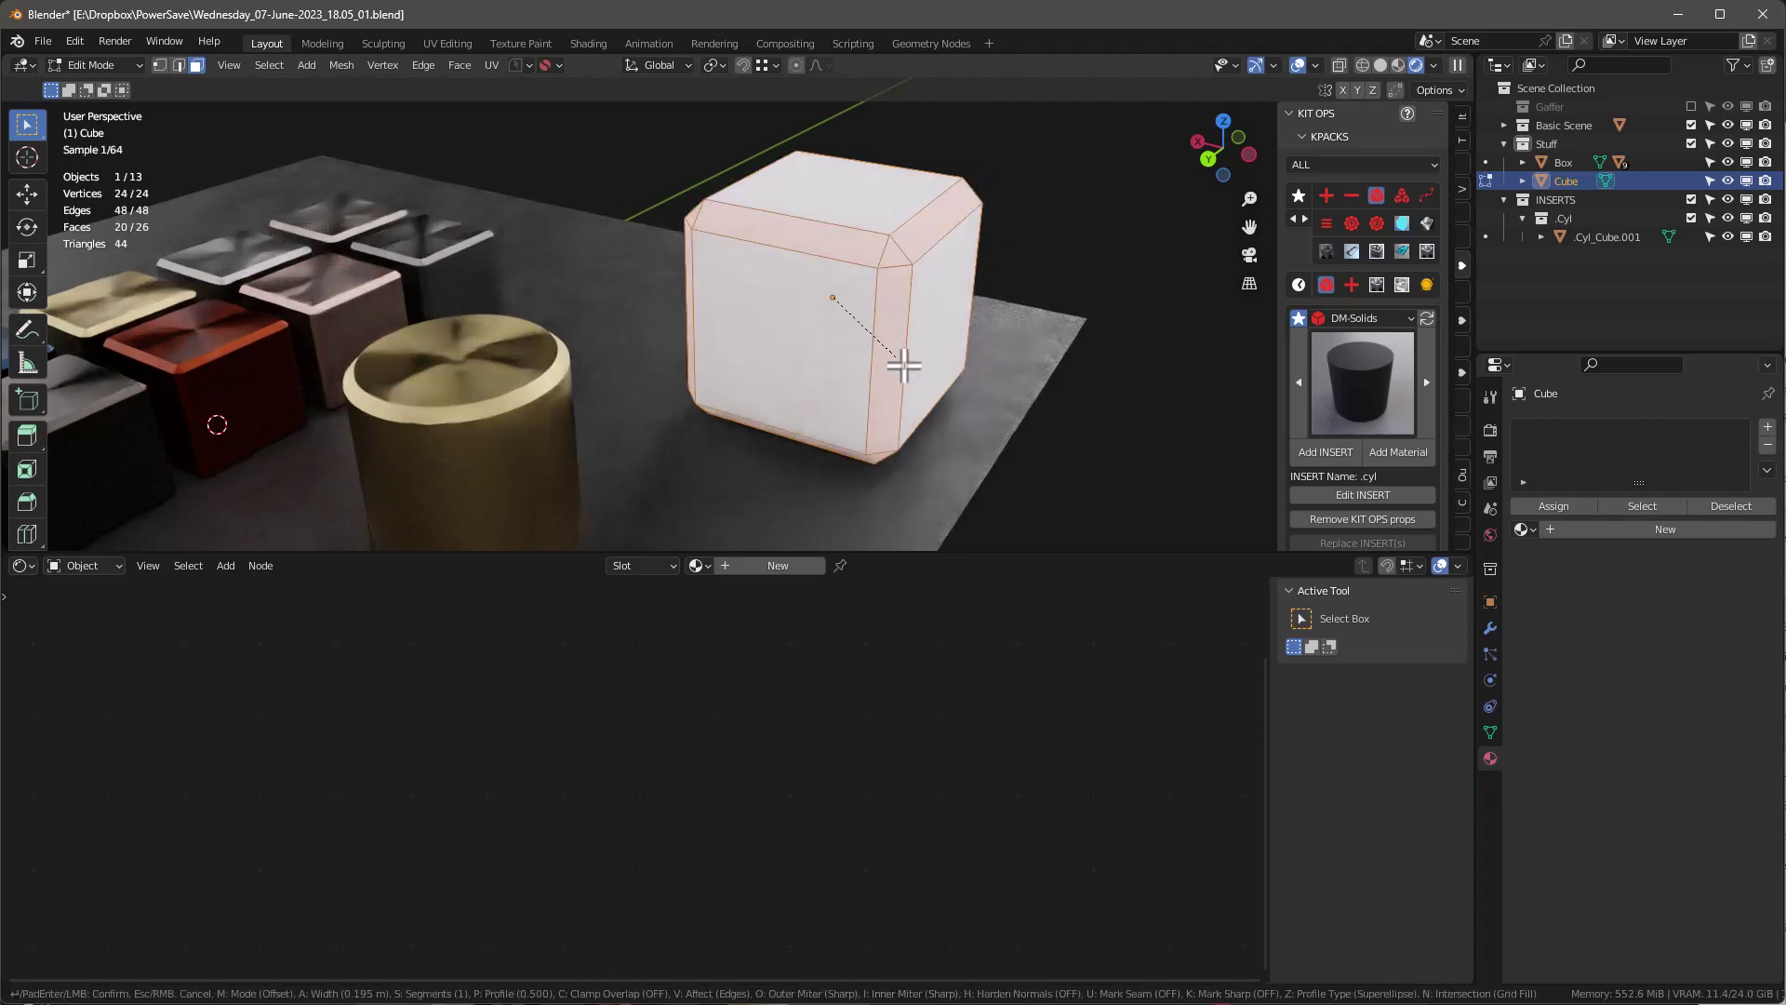
{"action": "left_click", "coordinate": [896, 364]}
{"action": "key", "text": "Tab"}
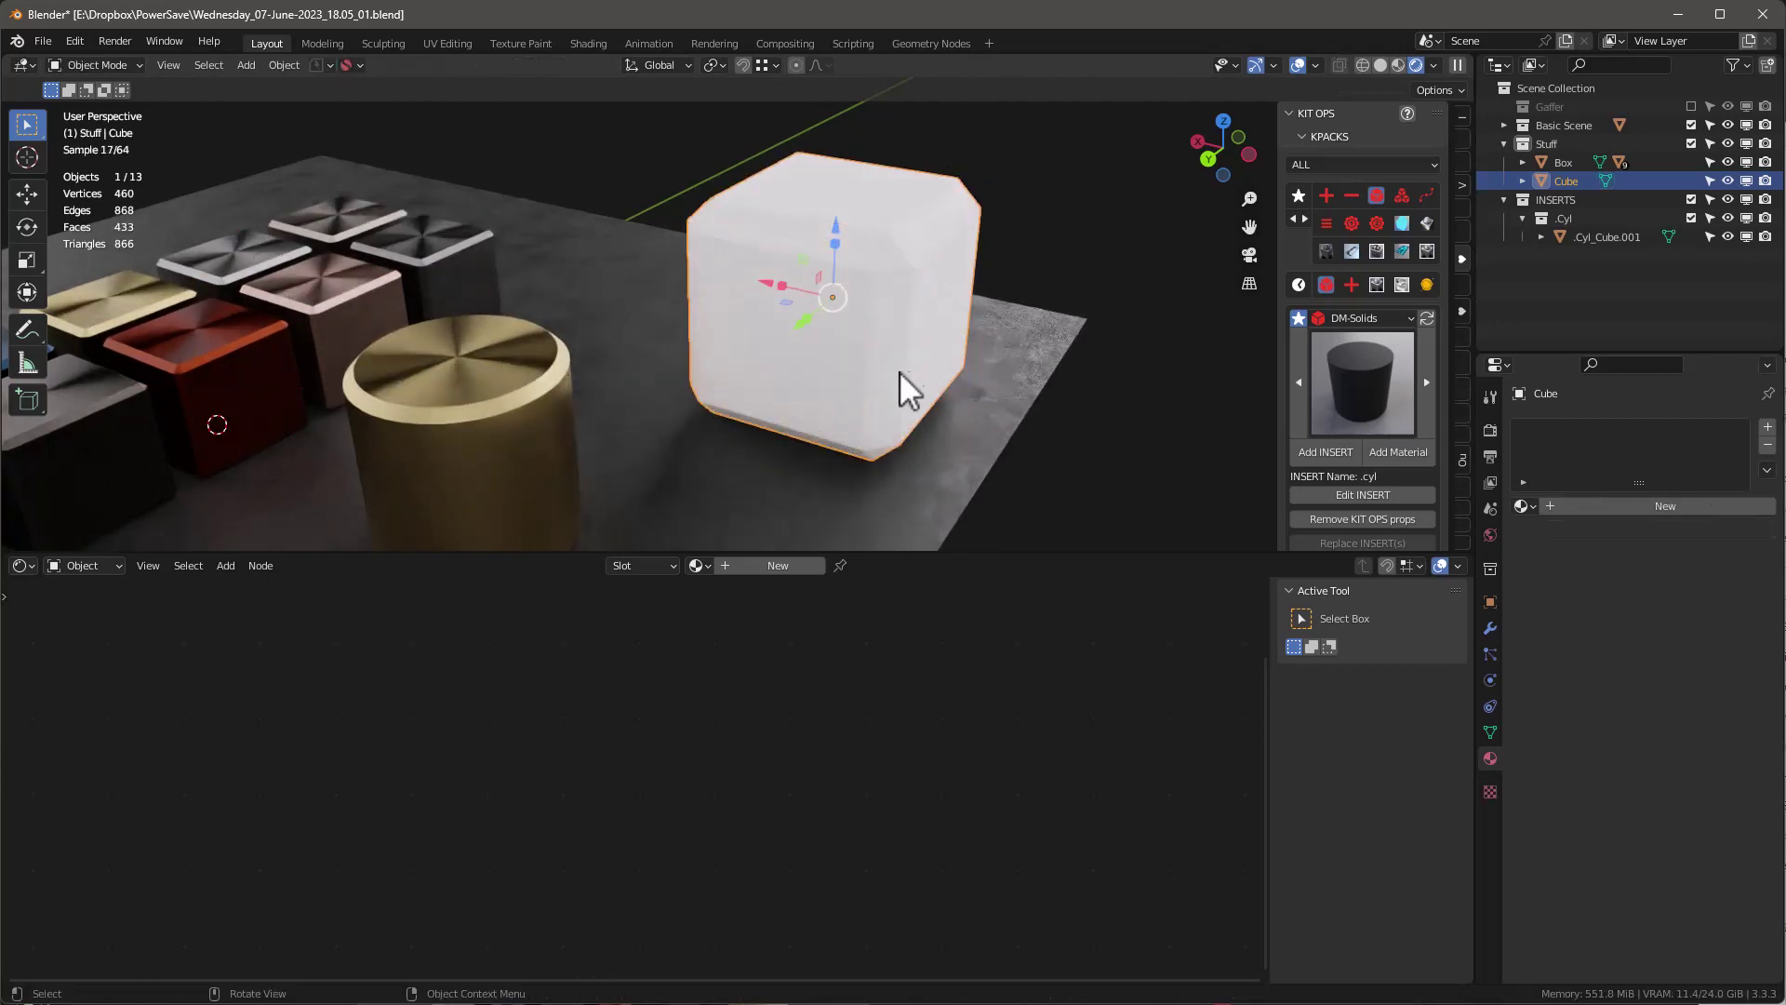
- Apply the Brushed-Copper material from the cw Metal KPACK to the bevelled cube
{"action": "left_click", "coordinate": [1427, 253]}
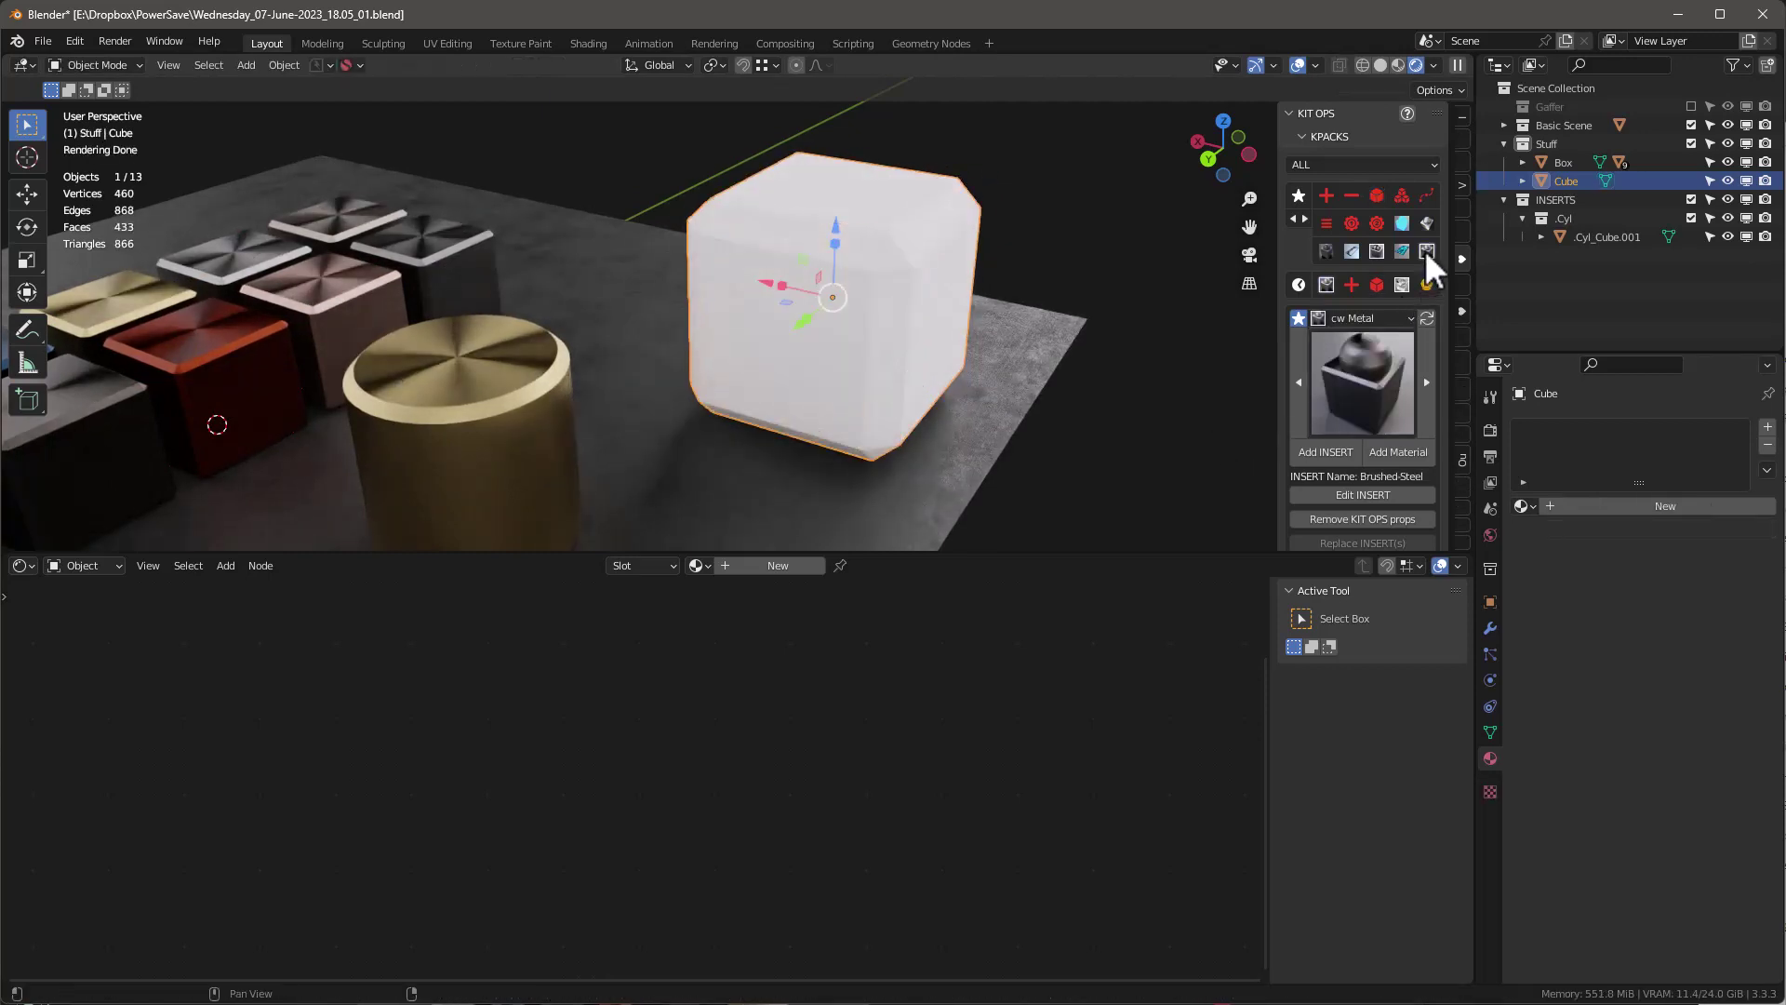
{"action": "left_click", "coordinate": [1364, 370]}
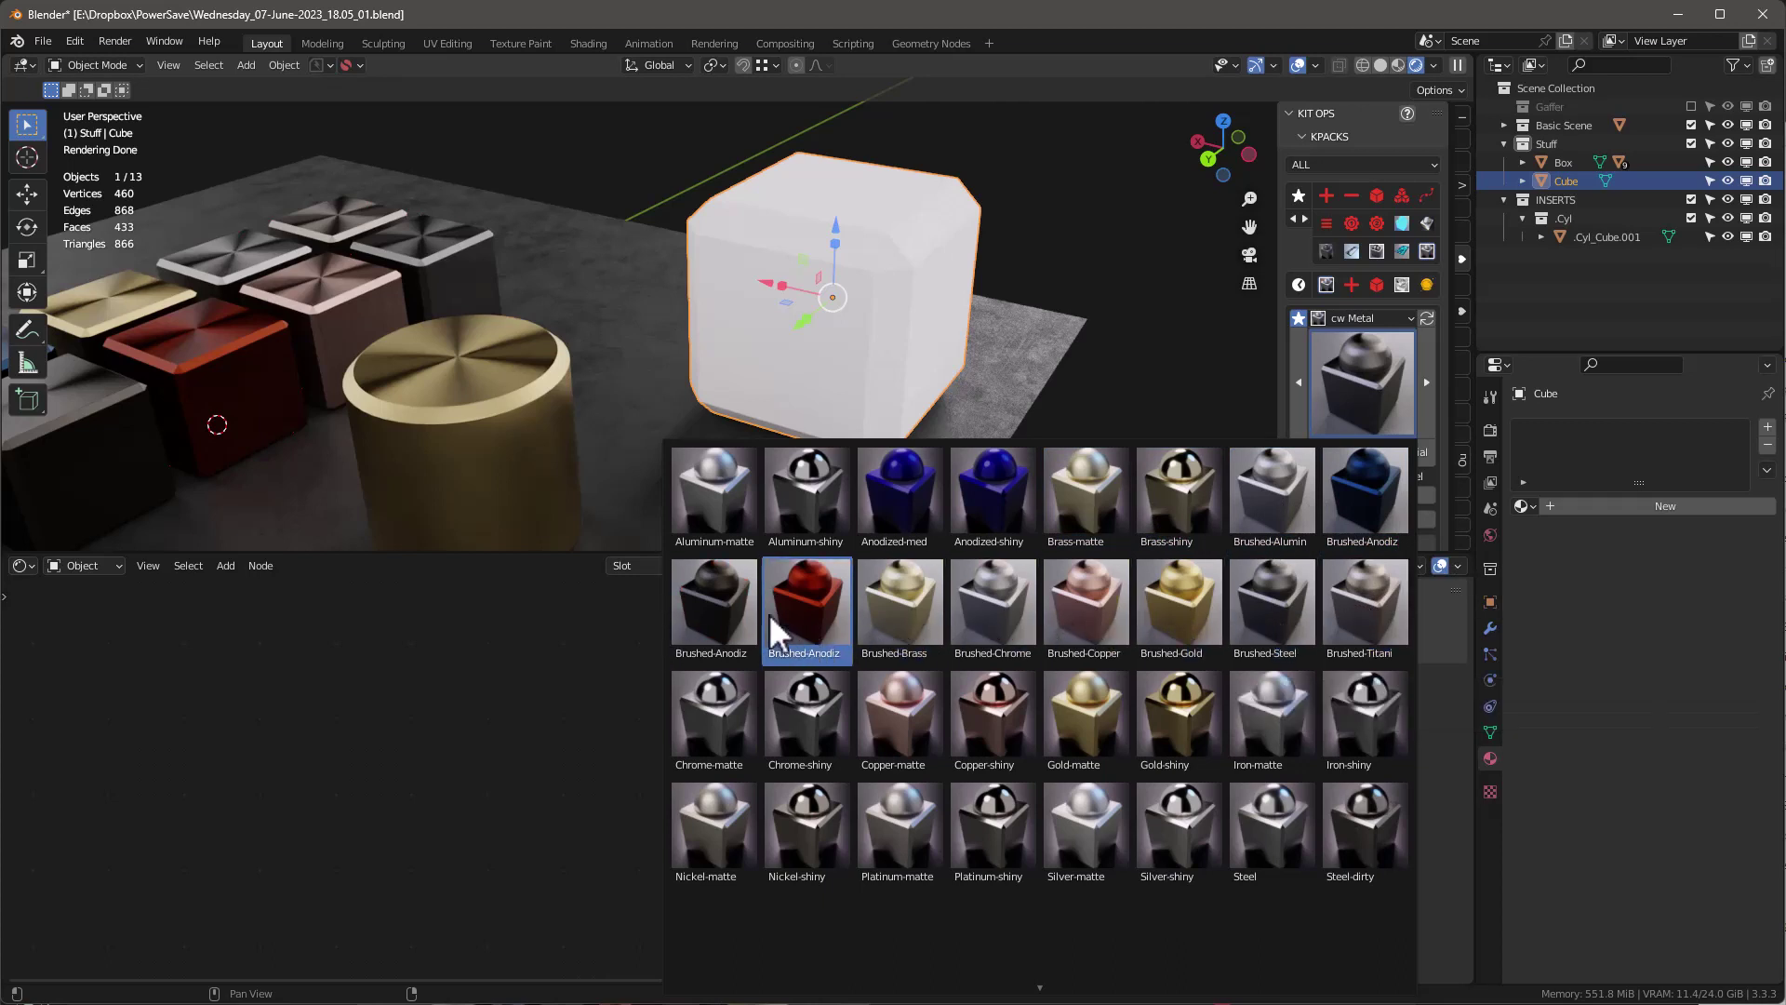
{"action": "left_click", "coordinate": [1085, 601]}
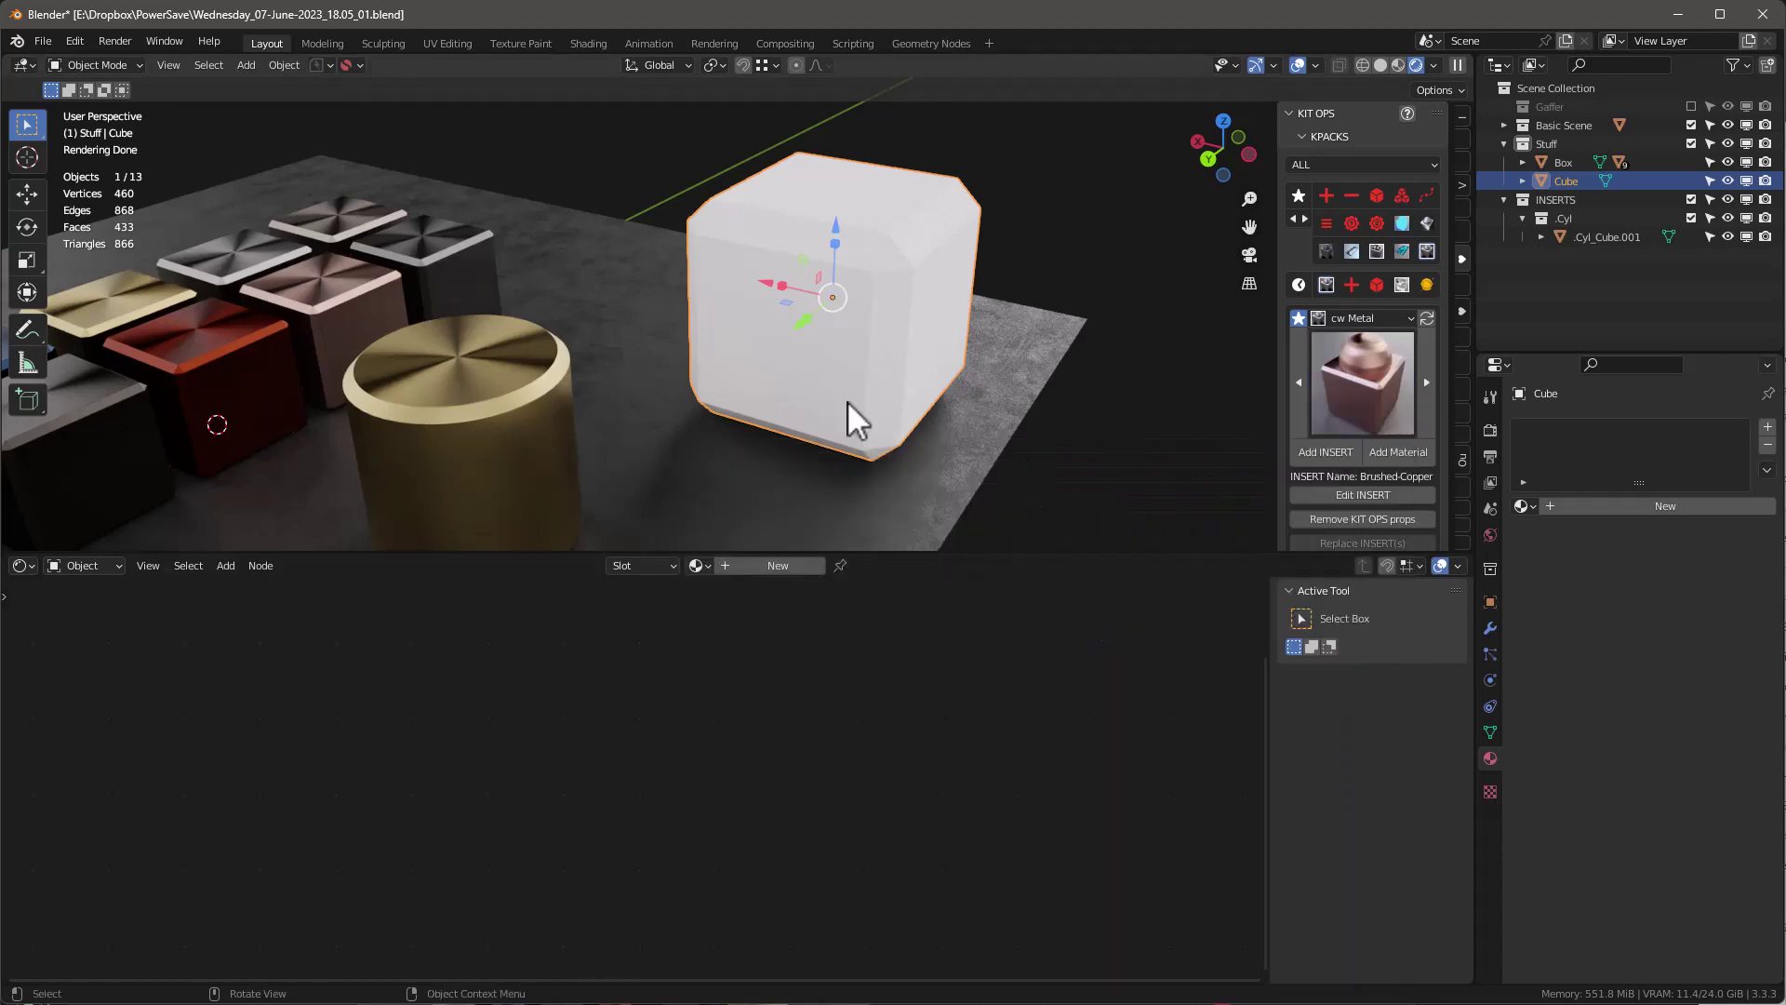
{"action": "left_click", "coordinate": [1406, 454]}
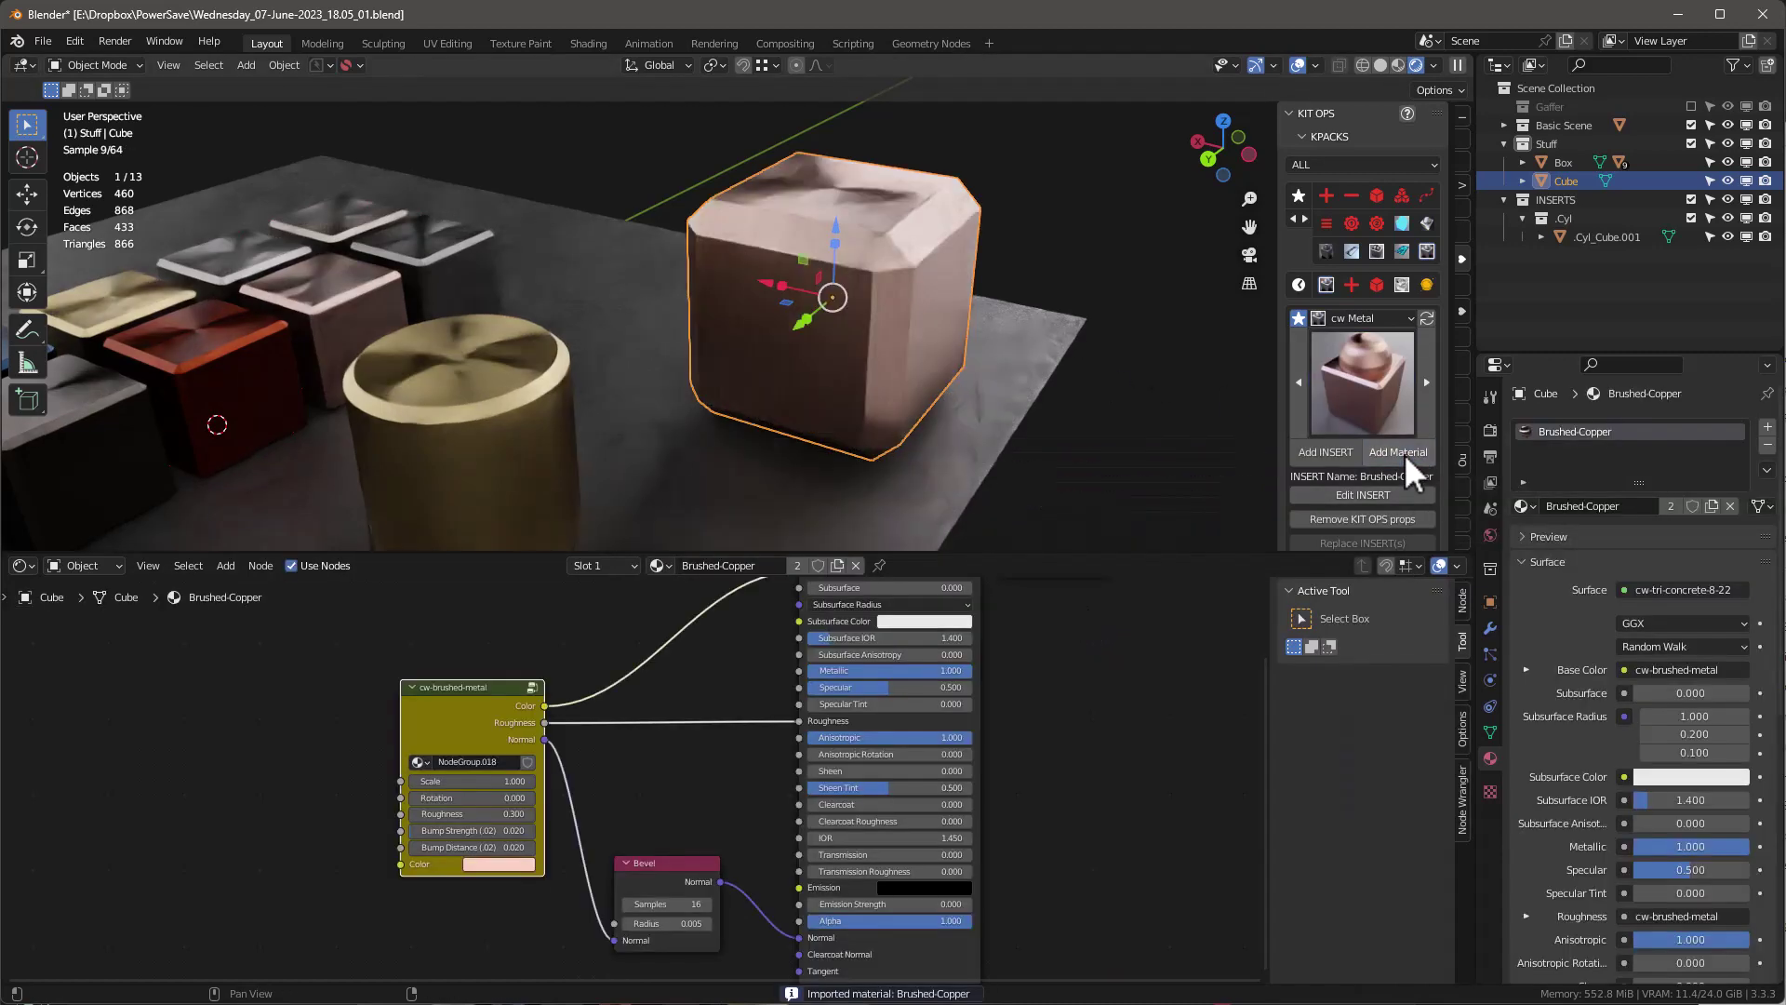
- Switch the viewport to Material Preview shading and inspect the brushed copper on the cube's sides
{"action": "mouse_move", "coordinate": [900, 302]}
{"action": "middle_mouse_down"}
{"action": "mouse_move", "coordinate": [864, 227]}
{"action": "mouse_move", "coordinate": [830, 266]}
{"action": "mouse_move", "coordinate": [738, 269]}
{"action": "mouse_move", "coordinate": [1004, 312]}
{"action": "mouse_move", "coordinate": [815, 275]}
{"action": "mouse_move", "coordinate": [1356, 82]}
{"action": "middle_mouse_up"}
{"action": "left_click", "coordinate": [1396, 63]}
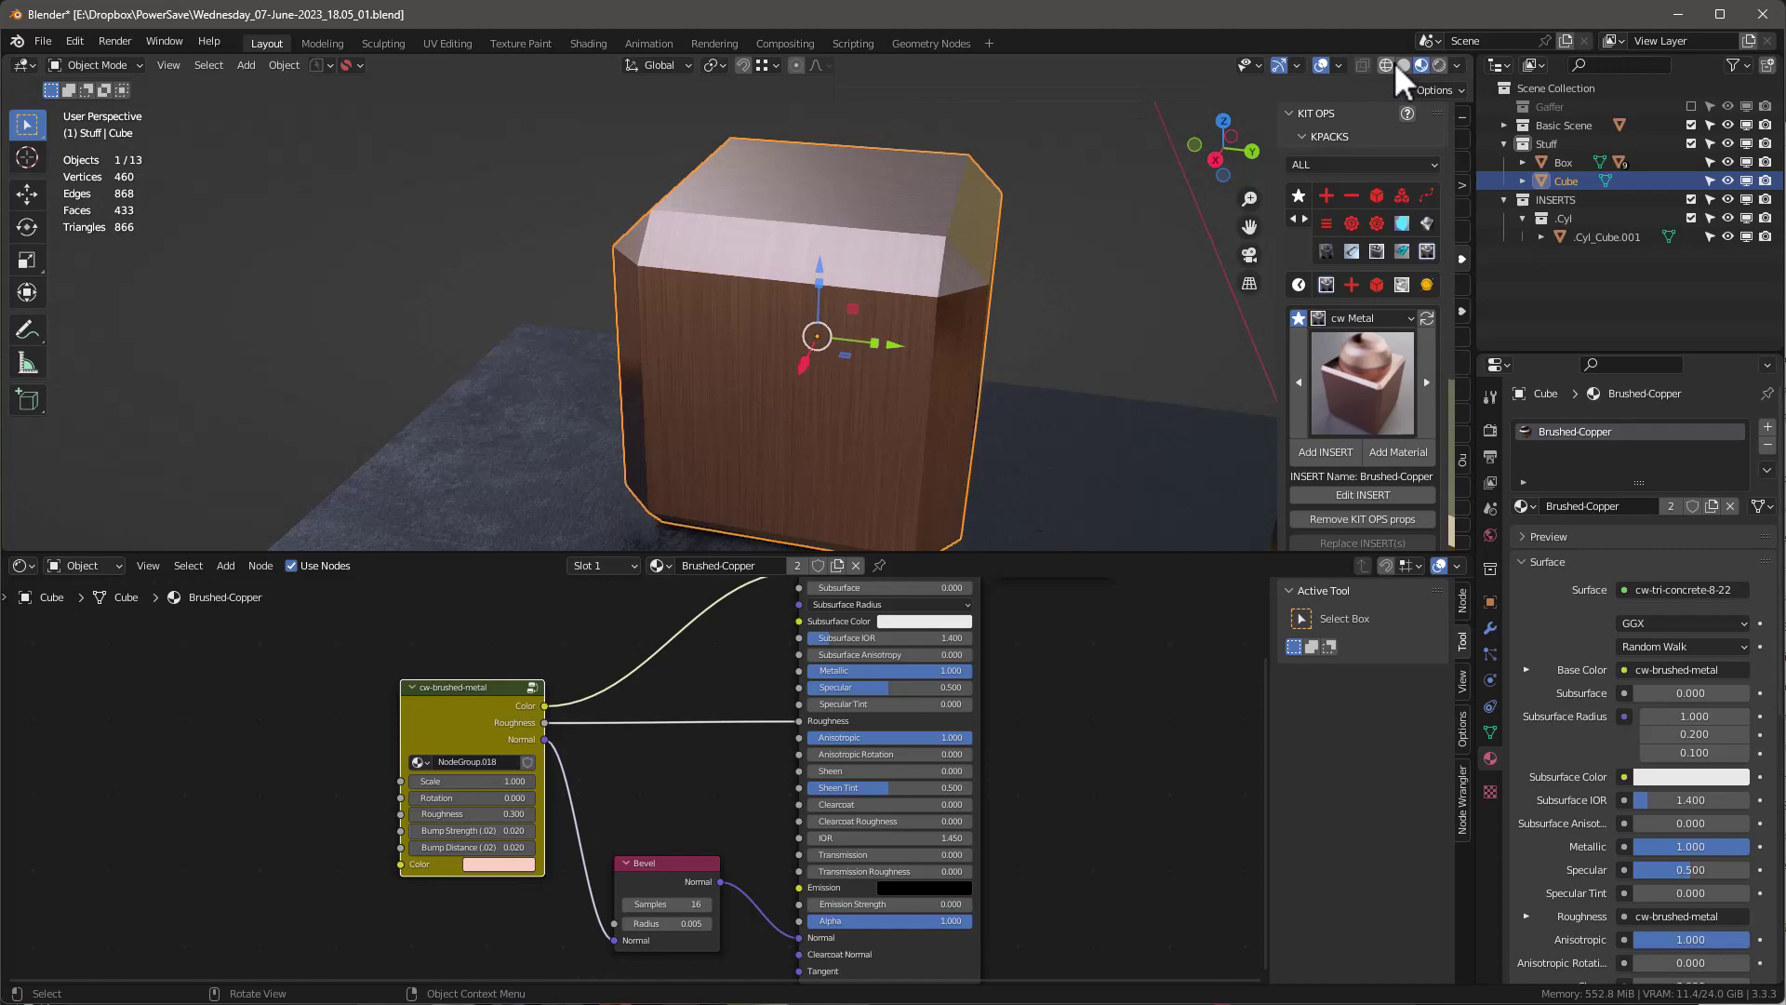
{"action": "mouse_move", "coordinate": [963, 289]}
{"action": "middle_mouse_down"}
{"action": "mouse_move", "coordinate": [652, 287]}
{"action": "mouse_move", "coordinate": [527, 328]}
{"action": "mouse_move", "coordinate": [666, 307]}
{"action": "mouse_move", "coordinate": [774, 325]}
{"action": "mouse_move", "coordinate": [630, 276]}
{"action": "mouse_move", "coordinate": [925, 312]}
{"action": "mouse_move", "coordinate": [781, 307]}
{"action": "middle_mouse_up"}
- Return the viewport to Rendered shading and examine the anisotropic highlights on the copper cube's top and bevels
{"action": "left_click", "coordinate": [1440, 66]}
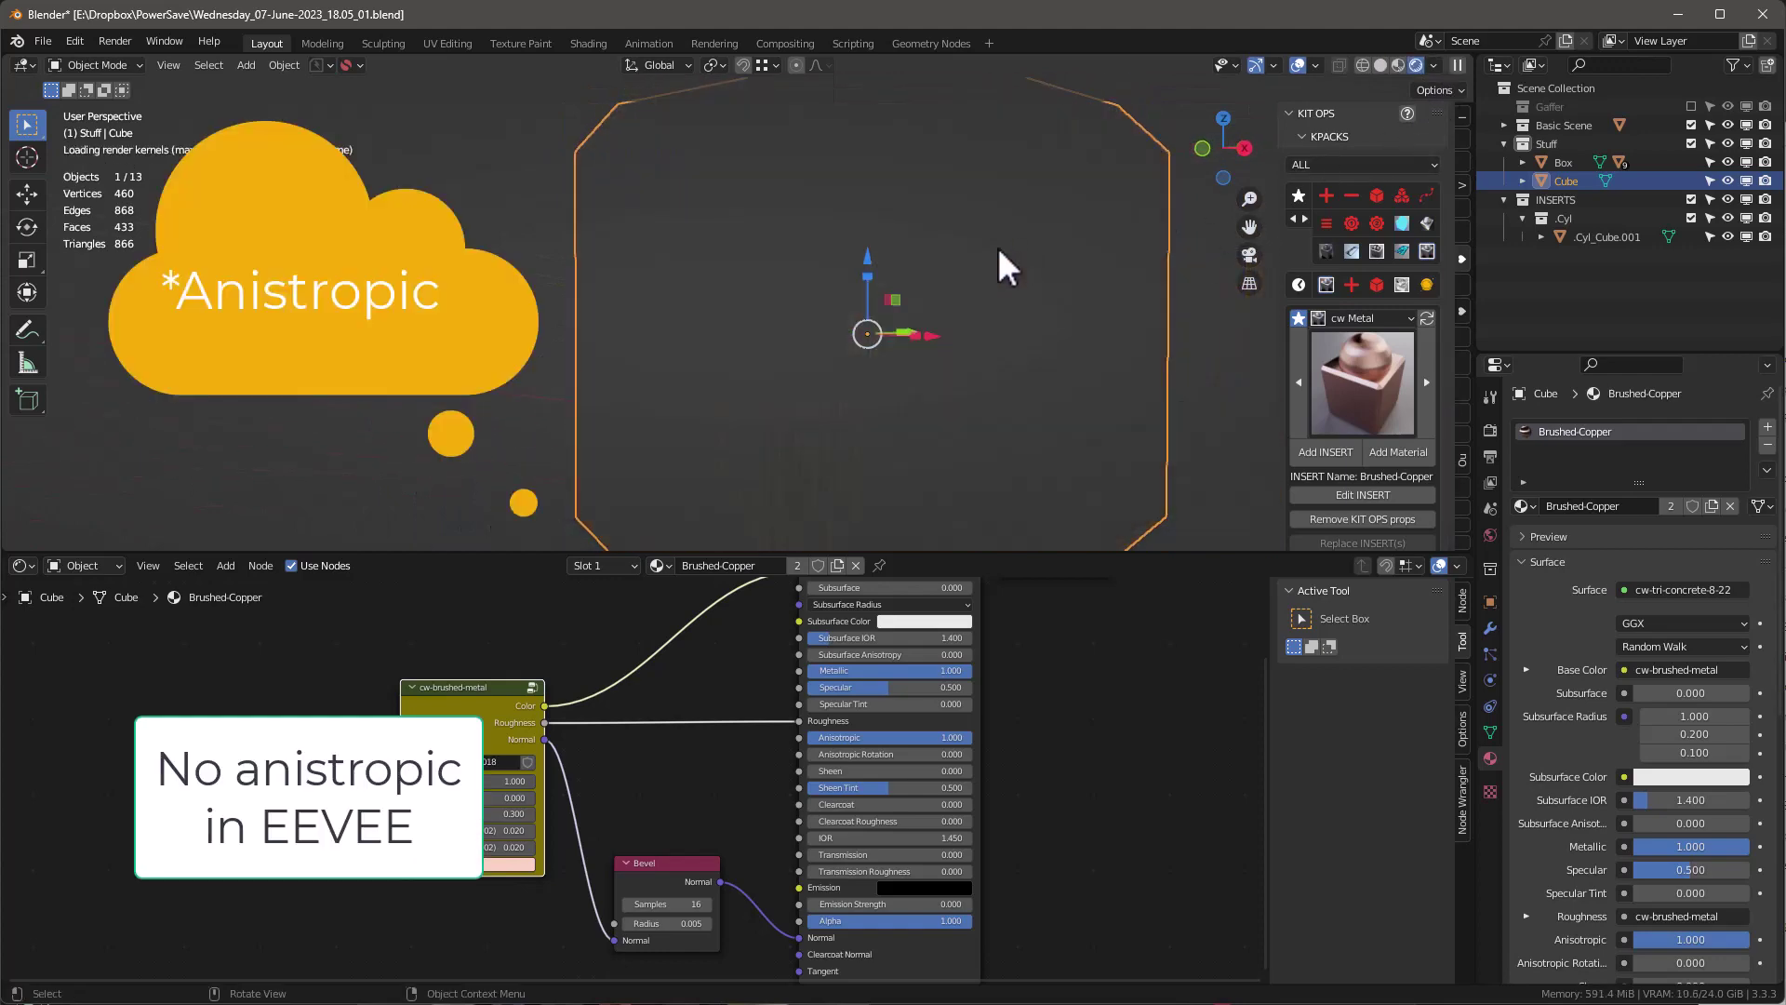
{"action": "middle_click_drag", "start_coordinate": [992, 283], "coordinate": [961, 352]}
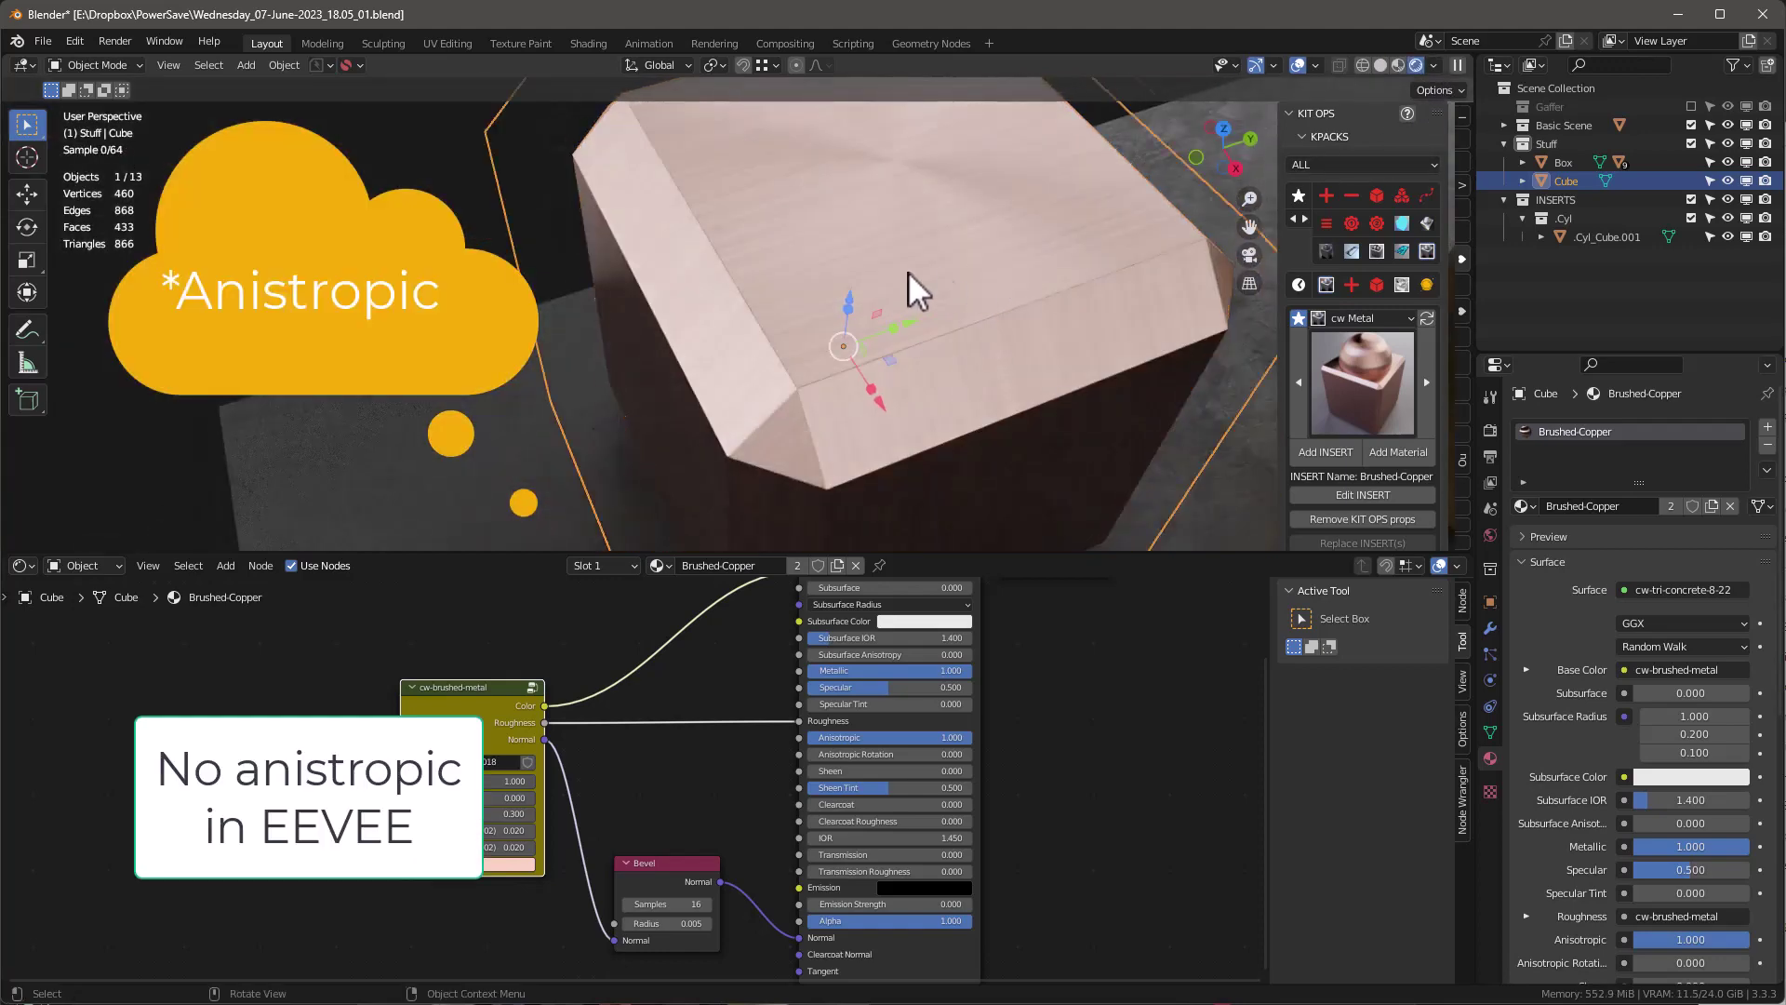
{"action": "scroll", "coordinate": [909, 272], "scroll_direction": "down", "scroll_amount": 2}
{"action": "scroll", "coordinate": [863, 264], "scroll_direction": "up", "scroll_amount": 2}
{"action": "mouse_move", "coordinate": [863, 264]}
{"action": "middle_mouse_down"}
{"action": "mouse_move", "coordinate": [774, 302]}
{"action": "mouse_move", "coordinate": [698, 307]}
{"action": "mouse_move", "coordinate": [616, 274]}
{"action": "mouse_move", "coordinate": [588, 307]}
{"action": "mouse_move", "coordinate": [828, 335]}
{"action": "mouse_move", "coordinate": [725, 260]}
{"action": "mouse_move", "coordinate": [642, 279]}
{"action": "mouse_move", "coordinate": [666, 332]}
{"action": "mouse_move", "coordinate": [878, 259]}
{"action": "middle_mouse_up"}
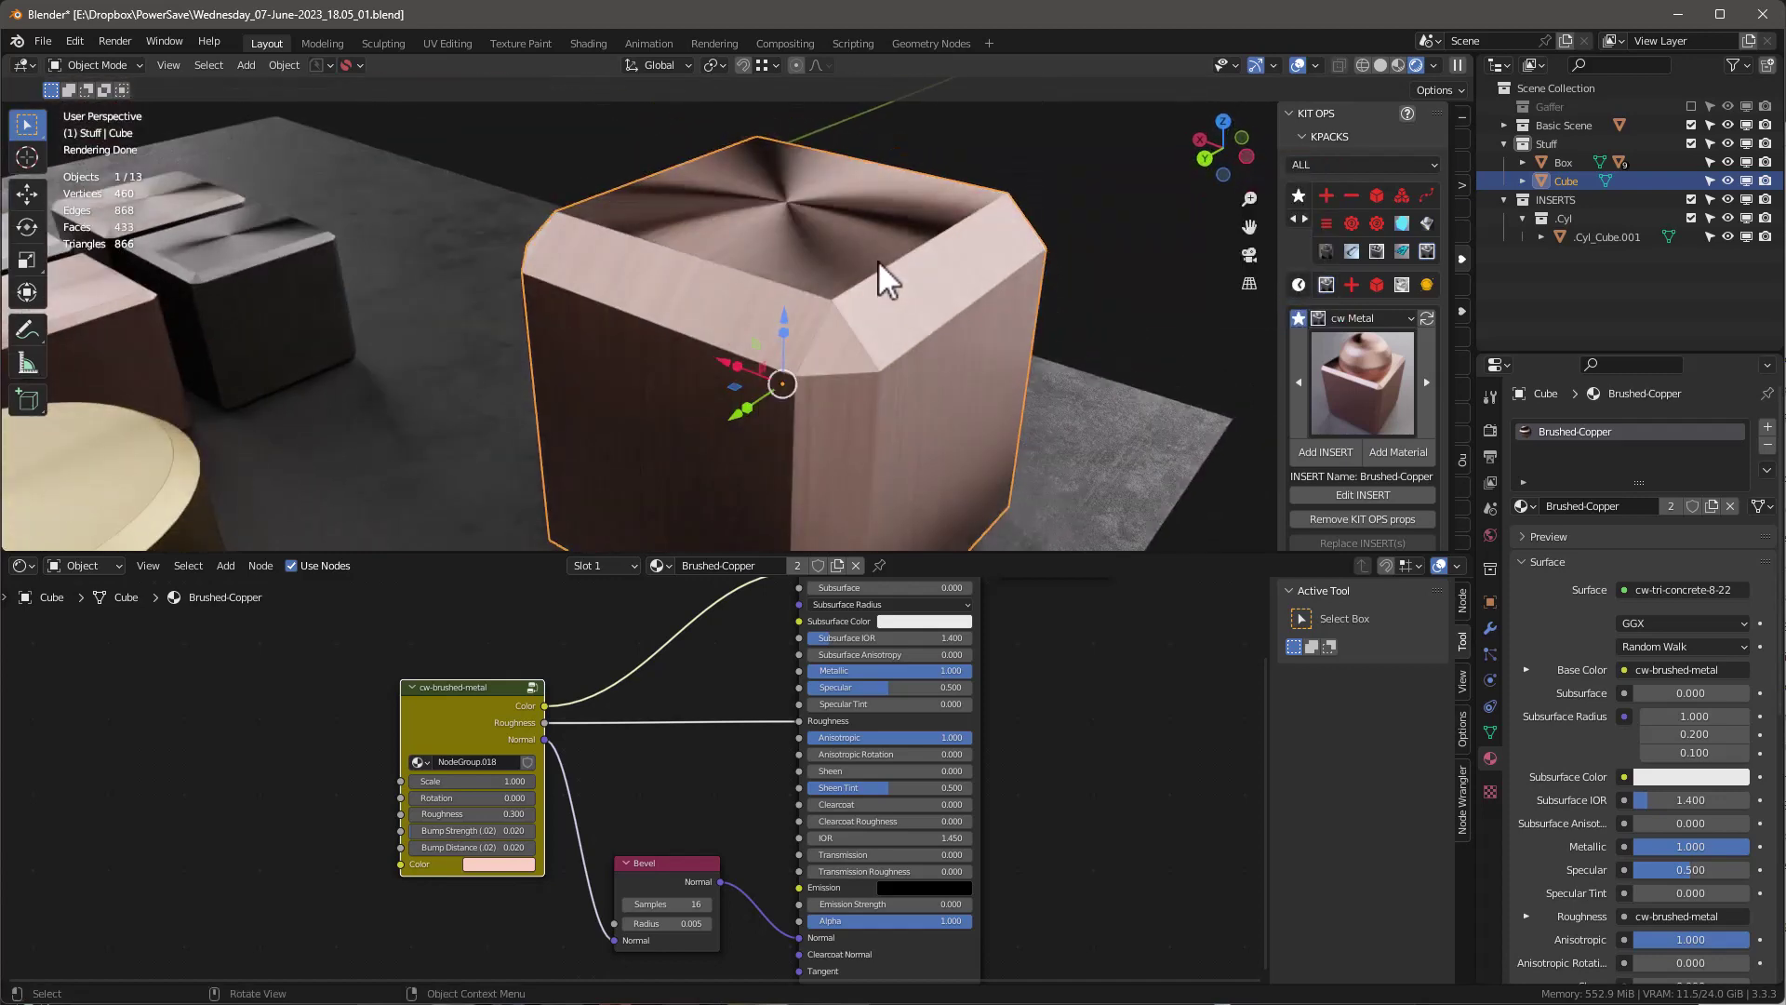